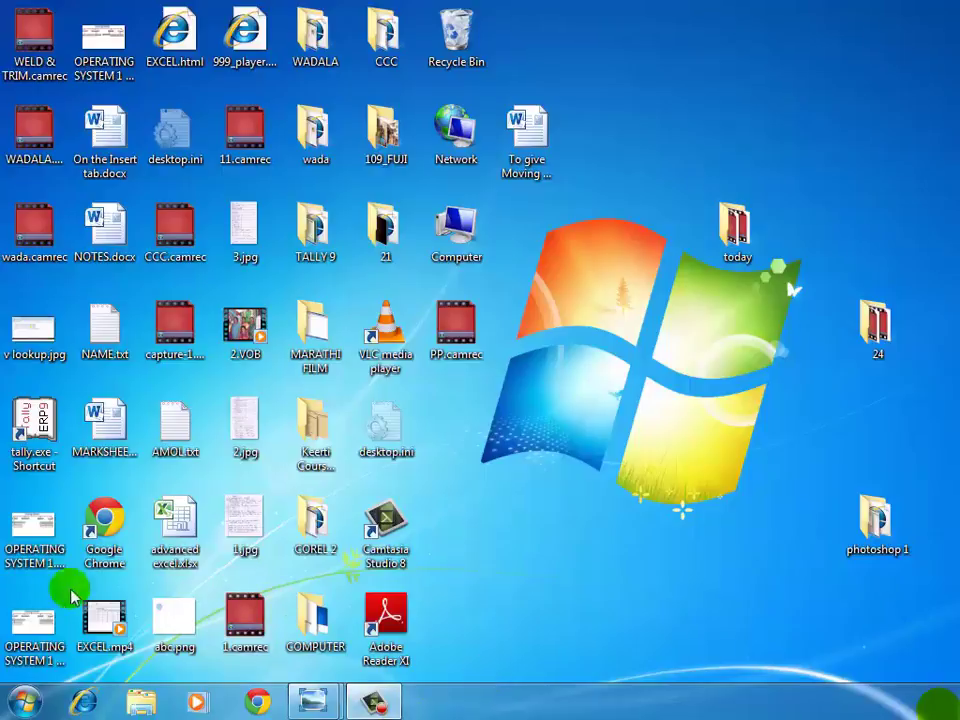
Step: Launch Paint from the Accessories programs to get a blank canvas
left_click(20, 705)
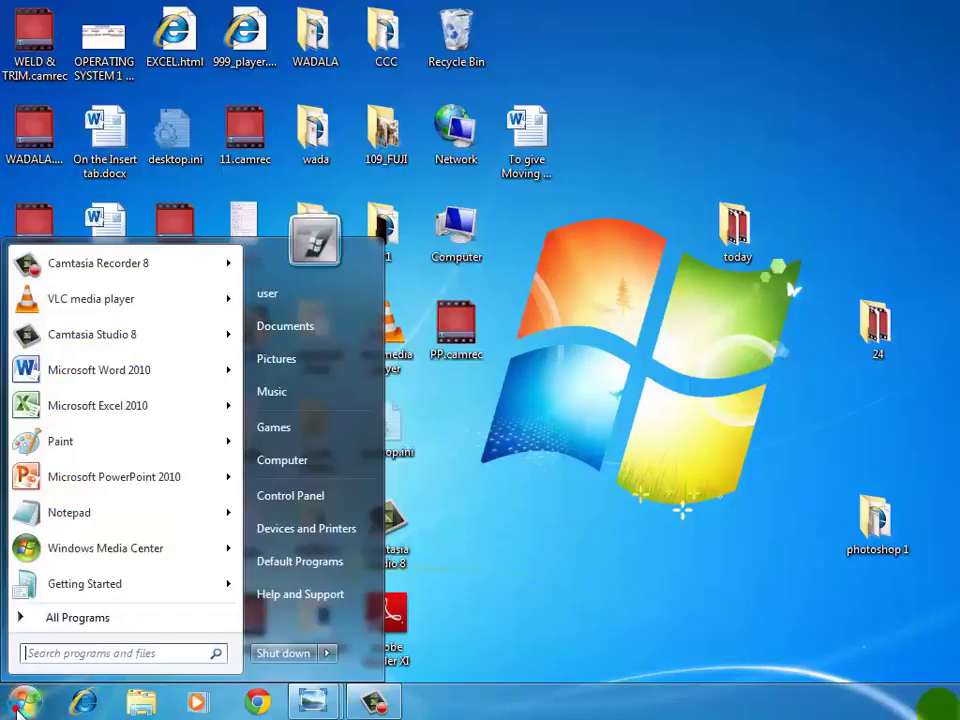
left_click(124, 625)
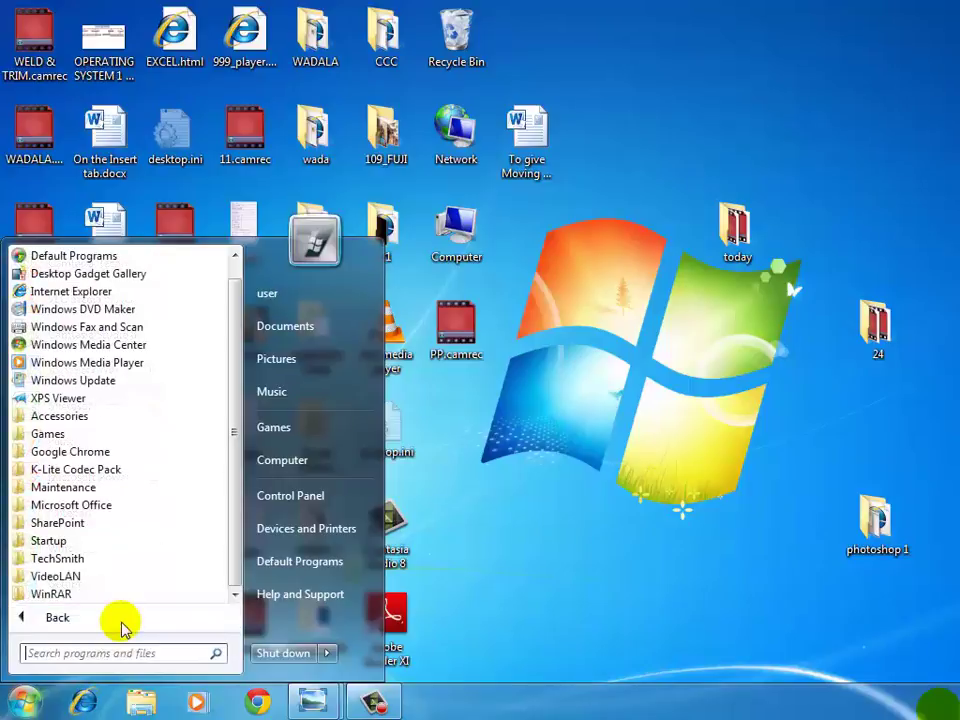
left_click(100, 418)
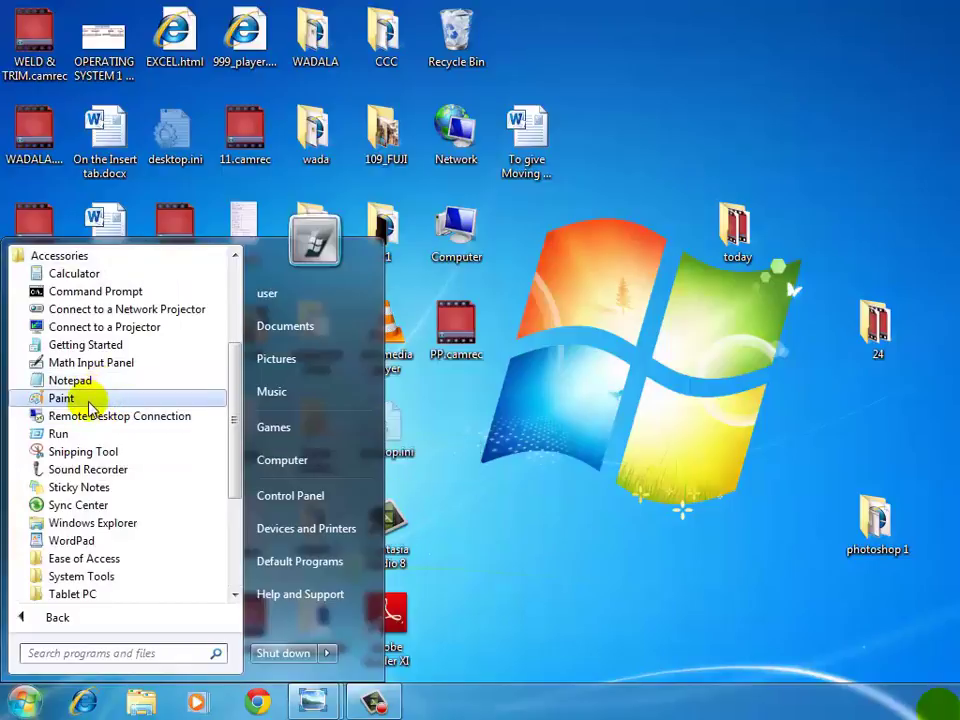
left_click(62, 398)
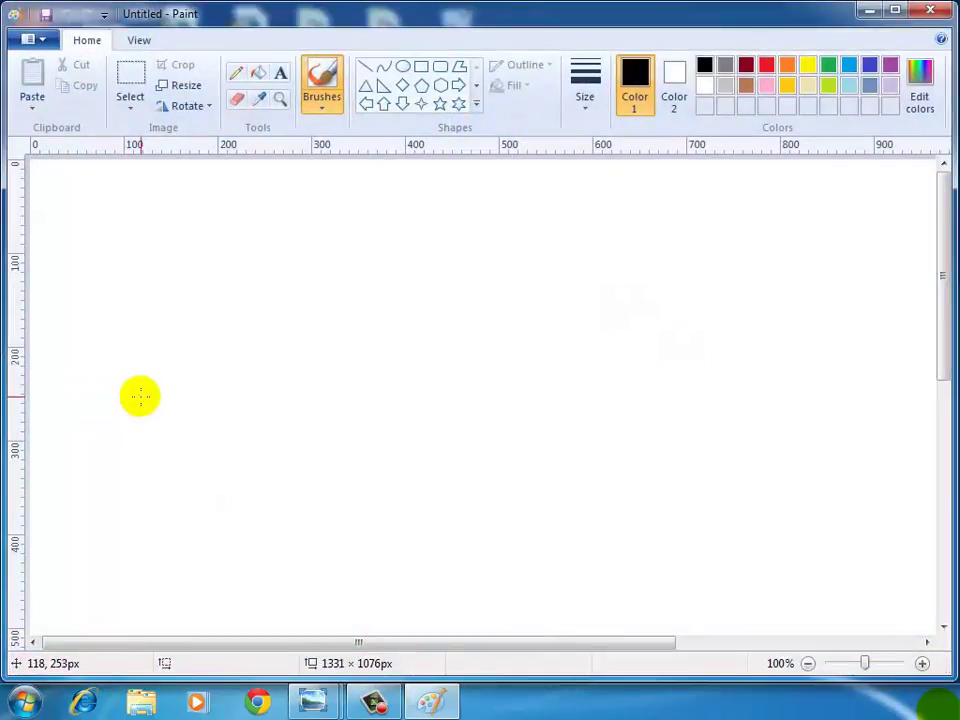
Step: Draw a wavy freehand outline in black with the Pencil tool across the canvas, and clear the whole drawing
left_click(238, 78)
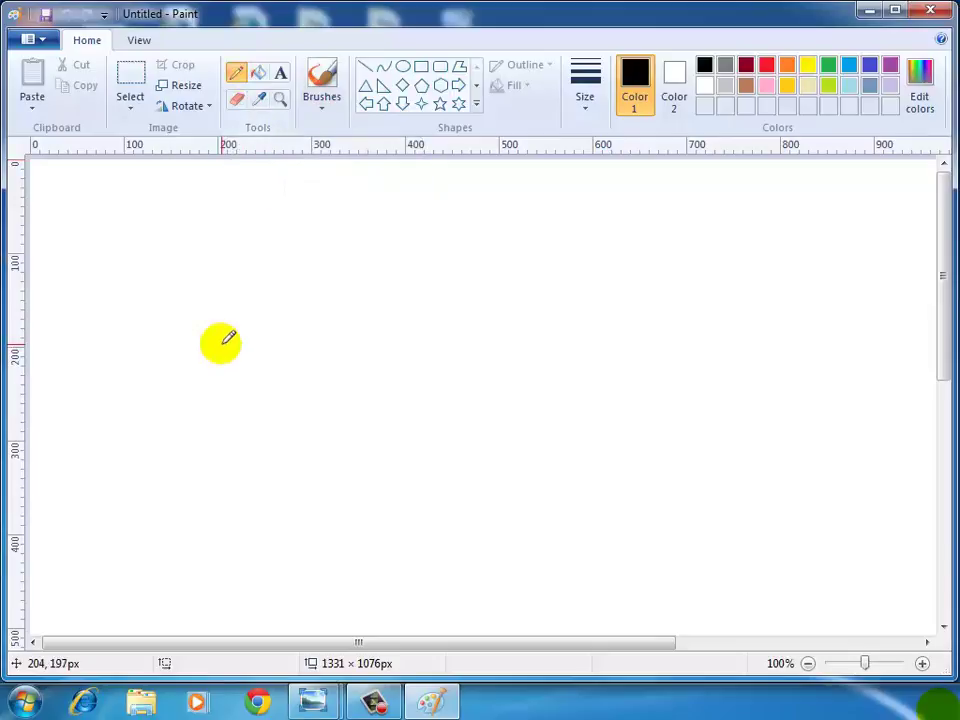
mouse_move(221, 343)
left_mouse_down()
mouse_move(348, 285)
mouse_move(420, 355)
mouse_move(563, 272)
mouse_move(597, 325)
mouse_move(630, 498)
mouse_move(482, 501)
mouse_move(194, 474)
mouse_move(140, 357)
mouse_move(183, 306)
mouse_move(253, 351)
left_mouse_up()
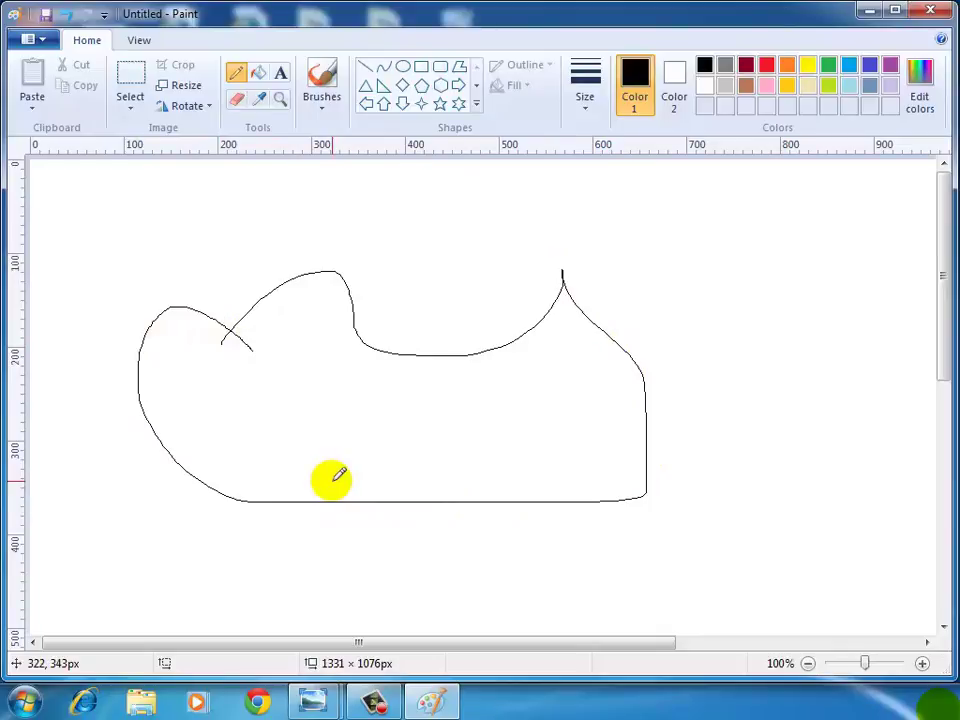
key("ctrl+a")
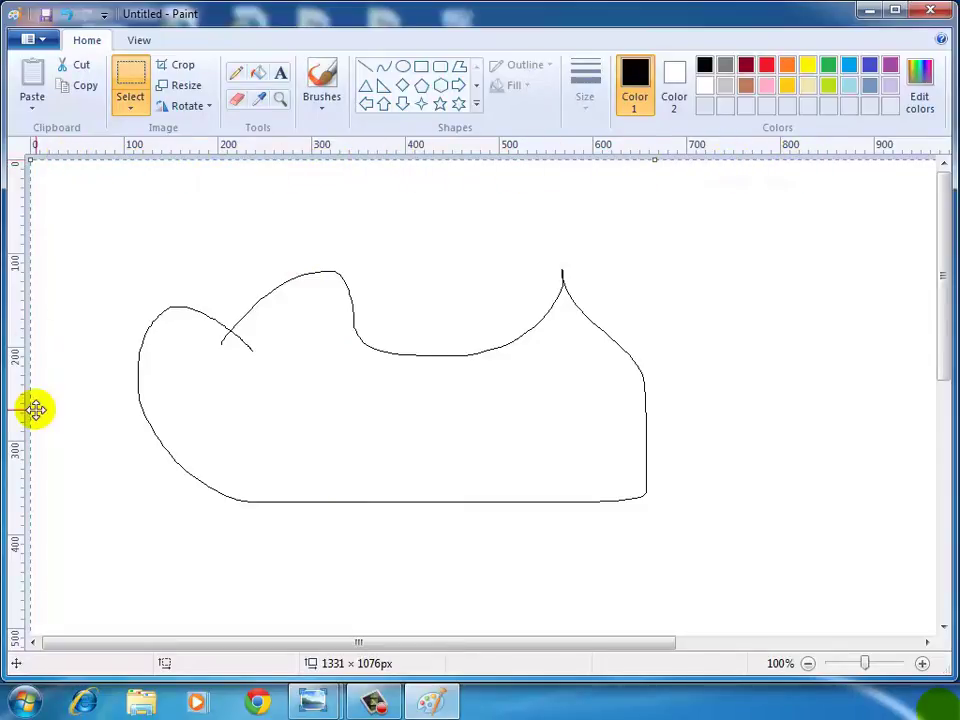
key("Delete")
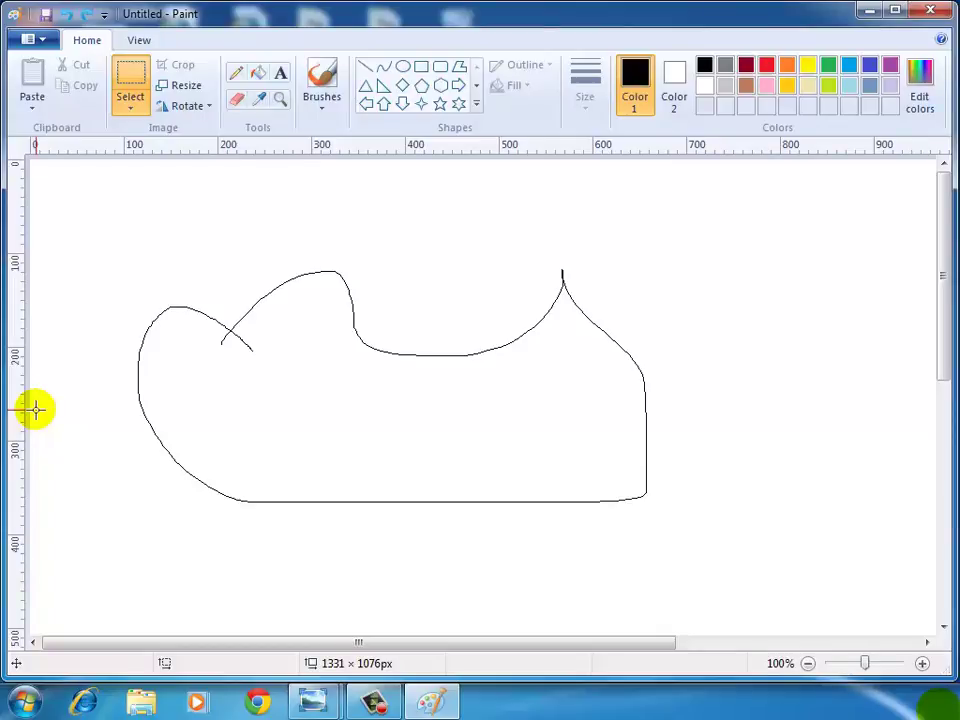
key("ctrl+a")
key("Delete")
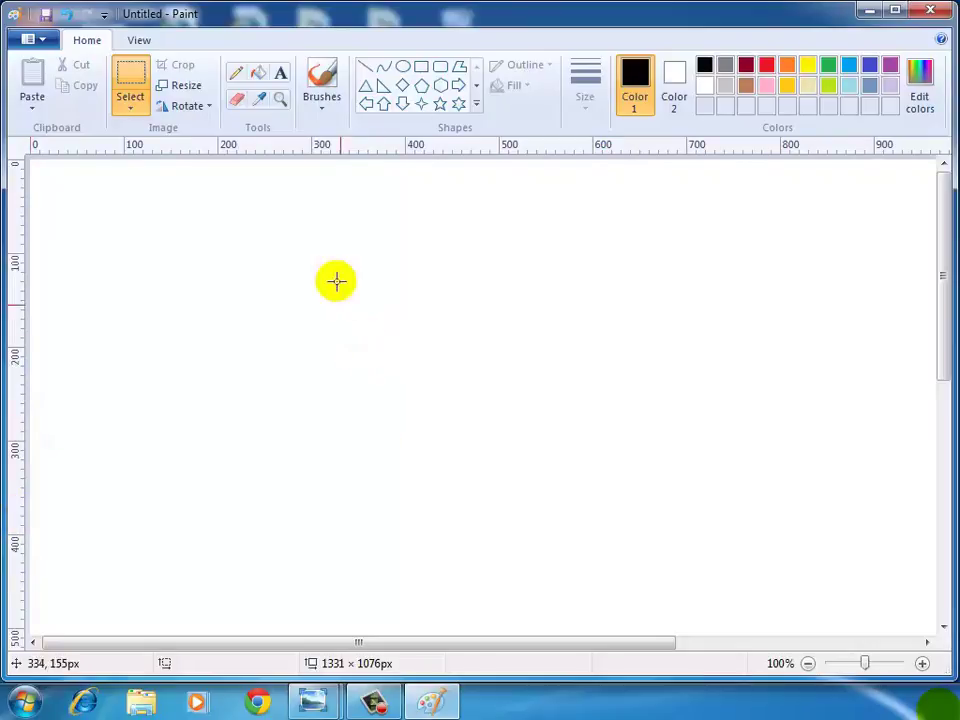
Step: Draw two overlapping, hump-shaped freehand curves in black with the Pencil tool so that they cross near the middle
left_click(238, 74)
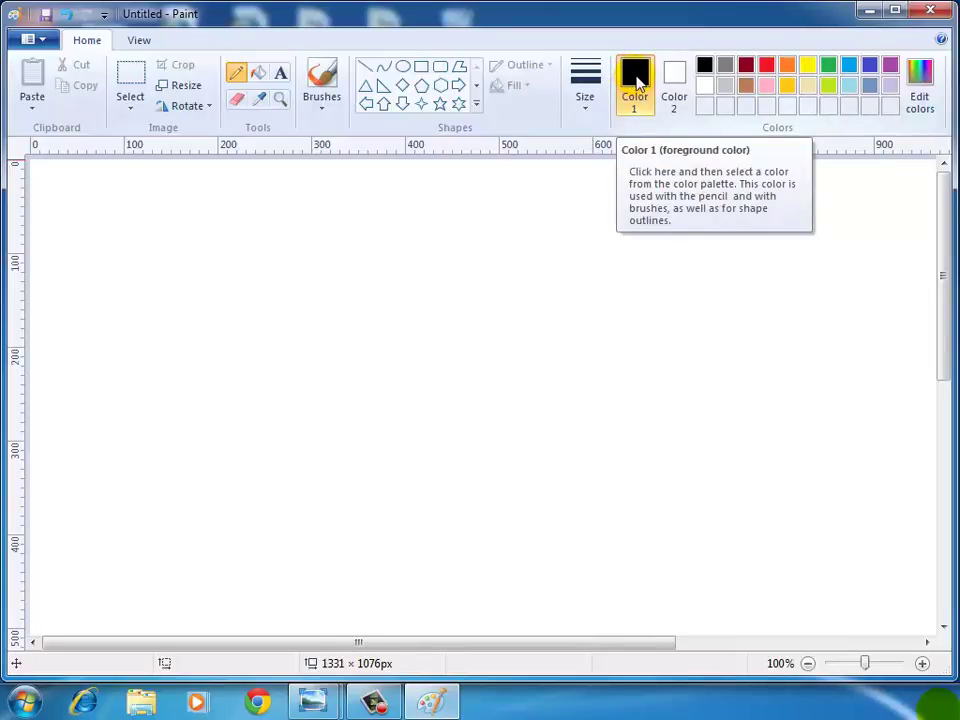
left_click(749, 87)
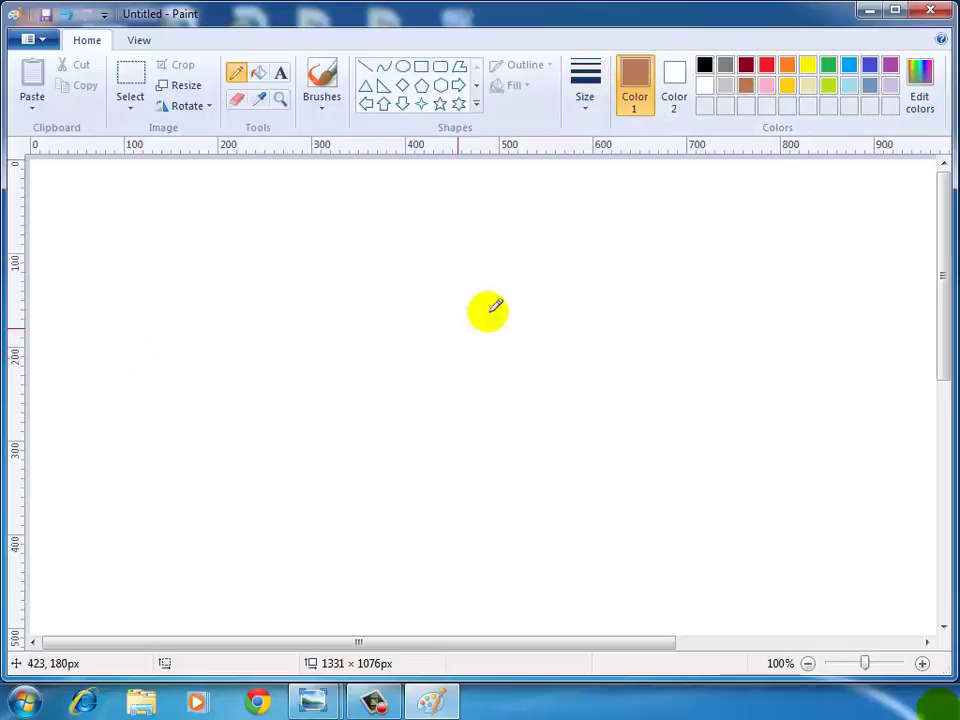
left_click(705, 66)
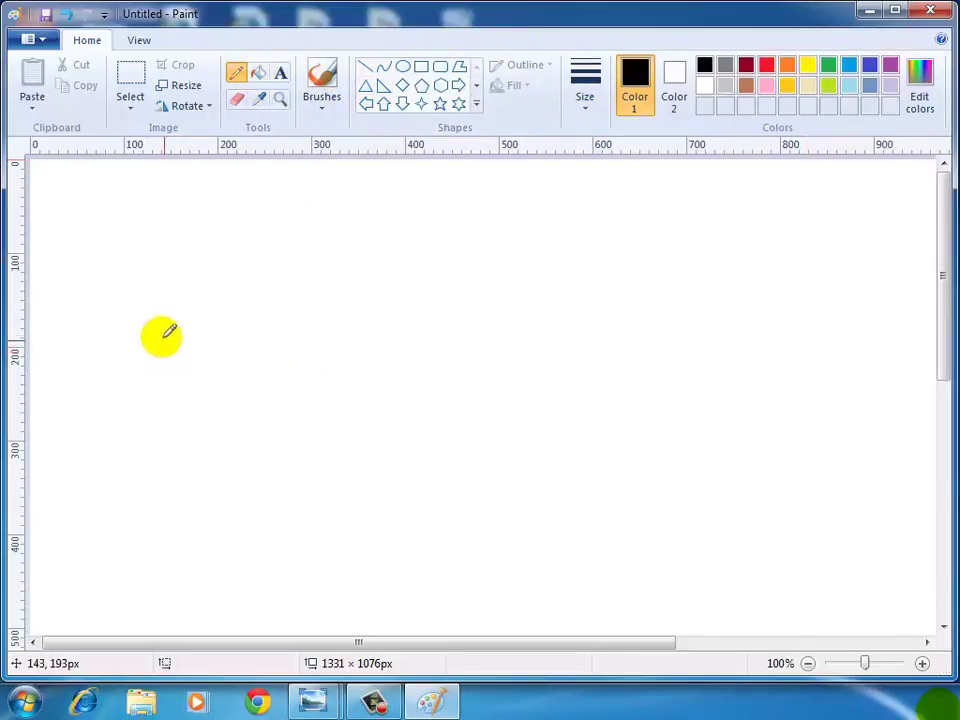
mouse_move(155, 369)
left_mouse_down()
mouse_move(258, 234)
mouse_move(352, 246)
mouse_move(410, 512)
left_mouse_up()
mouse_move(315, 399)
left_mouse_down()
mouse_move(543, 239)
mouse_move(631, 304)
mouse_move(695, 468)
left_mouse_up()
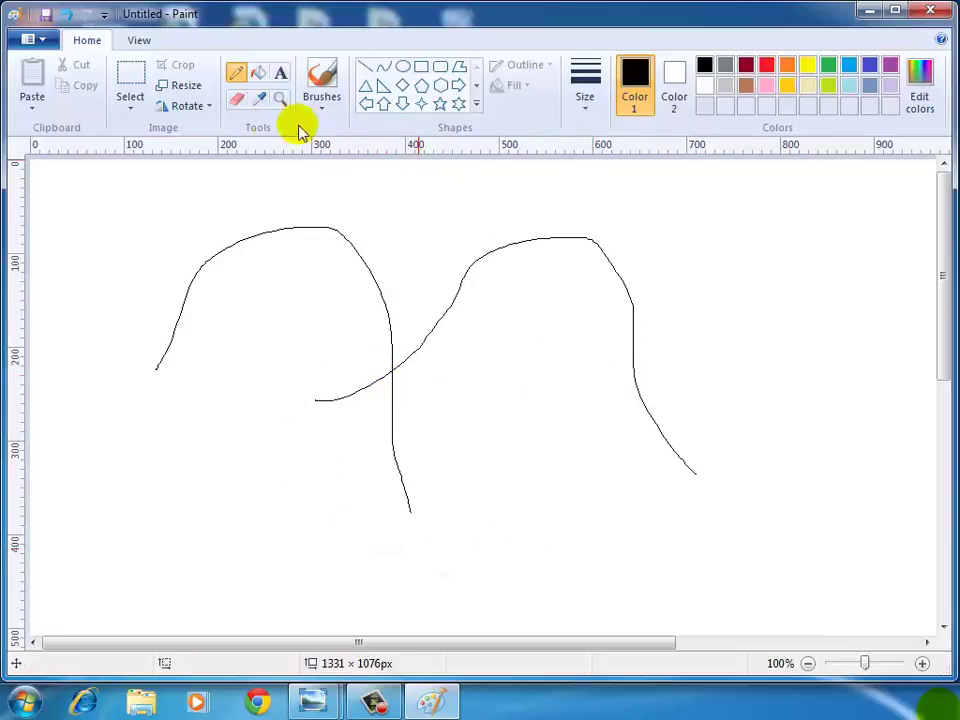
Step: Erase the ends of the two pencil curves beyond their crossing with the Eraser, and clear the whole canvas
left_click(238, 101)
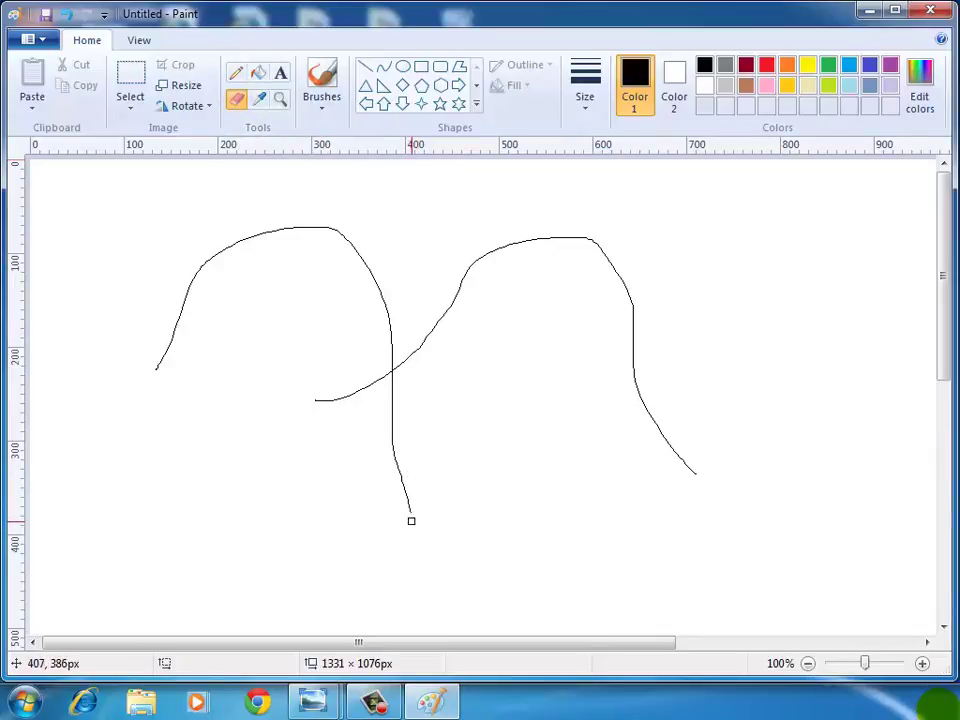
mouse_move(411, 517)
left_mouse_down()
mouse_move(394, 459)
mouse_move(392, 381)
left_mouse_up()
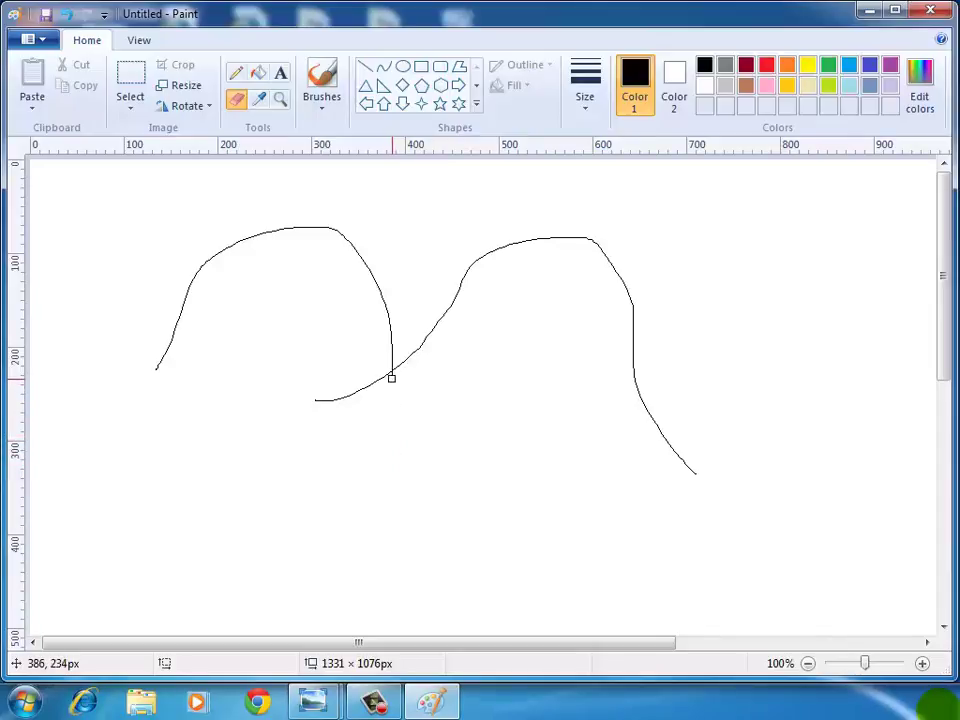
mouse_move(306, 401)
left_mouse_down()
mouse_move(333, 402)
mouse_move(385, 377)
left_mouse_up()
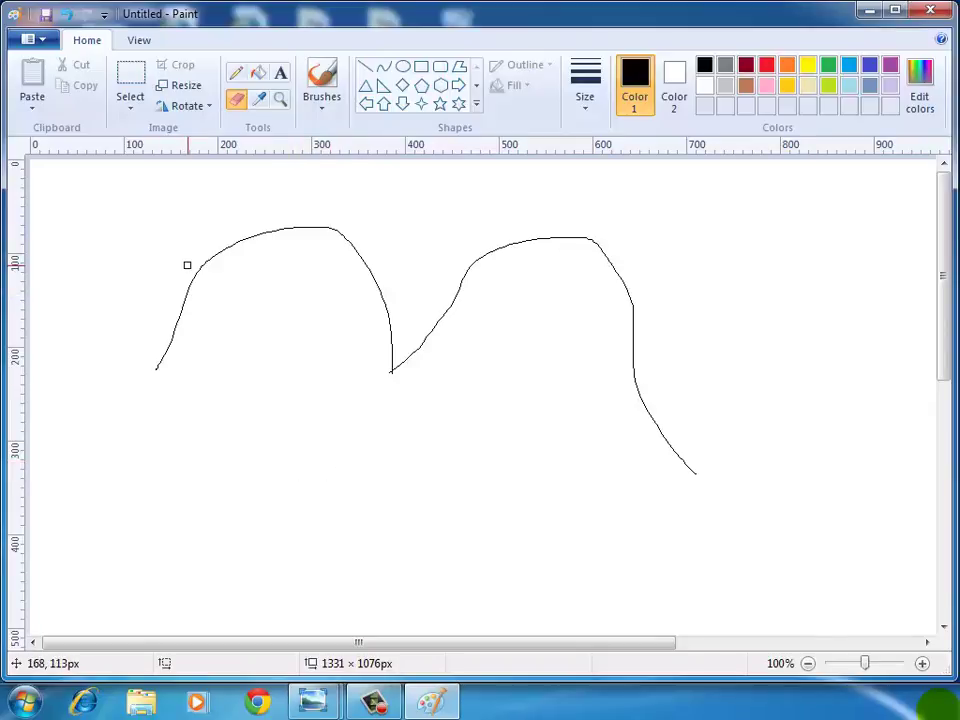
key("ctrl+a")
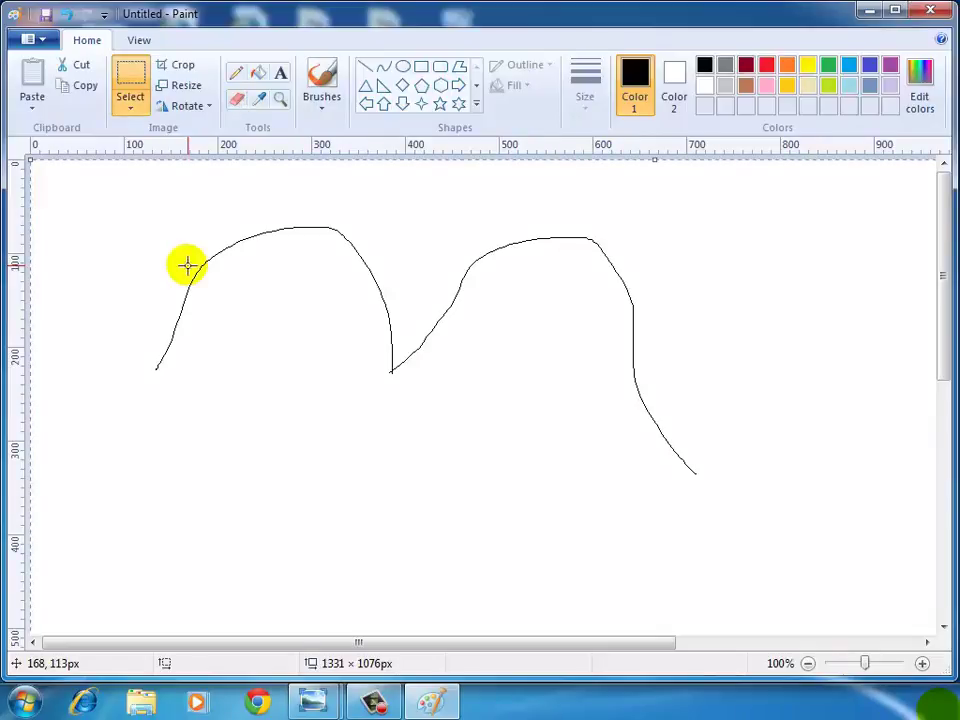
key("Delete")
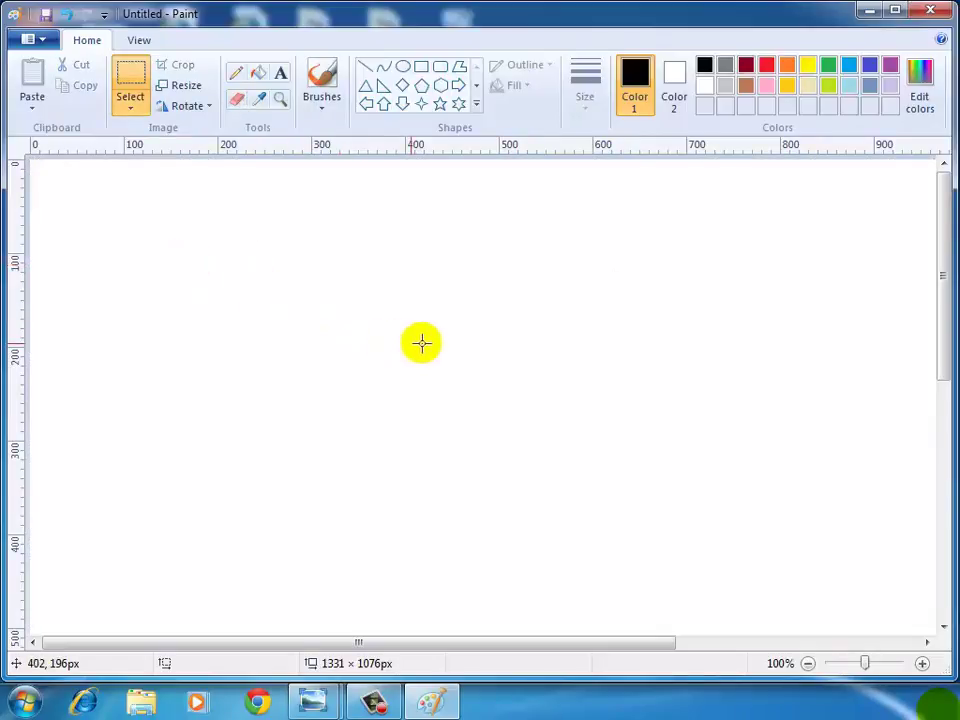
Step: Draw a straight black line sloping gently down to the right across the upper canvas, about 379 × 92 px
left_click(366, 68)
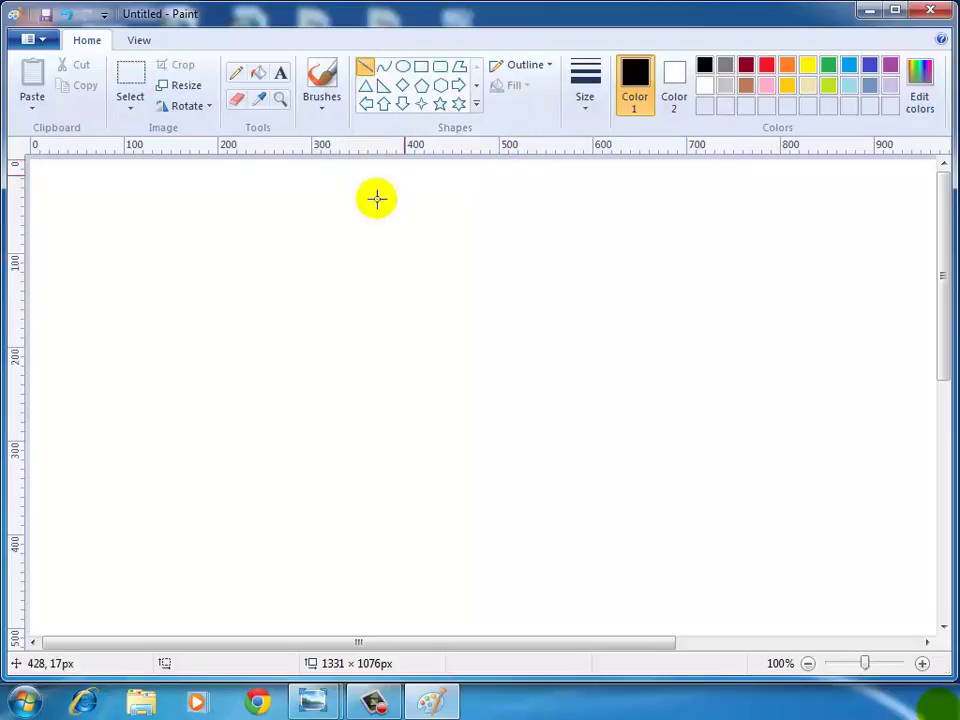
left_click_drag(140, 218, 494, 303)
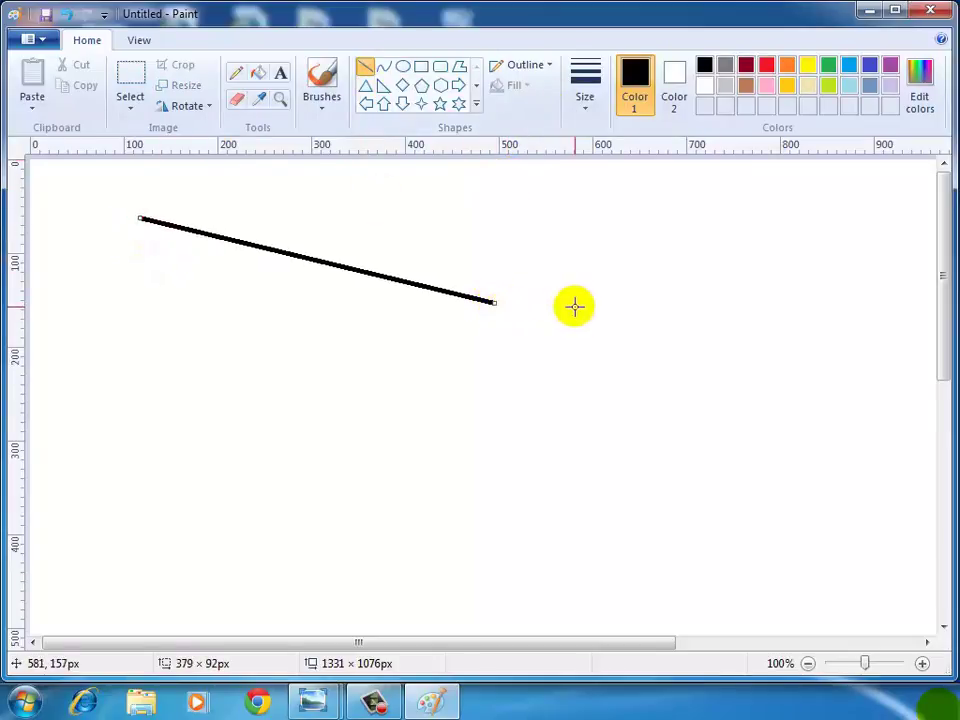
left_click(546, 286)
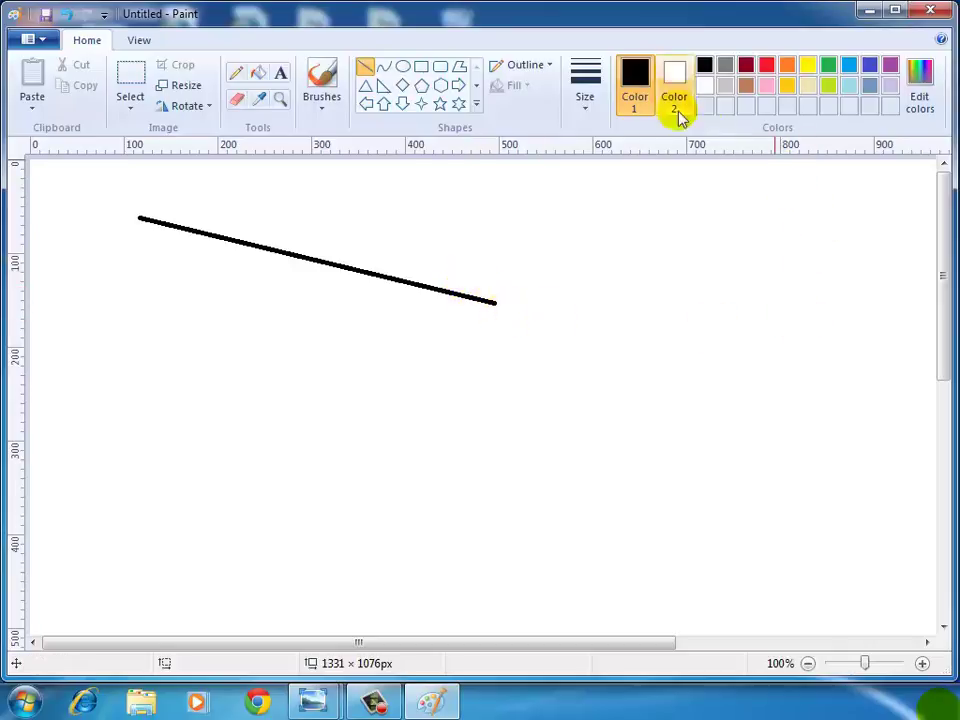
Step: Draw a second sloping straight line beneath the first one, using the thickest line width
left_click(588, 105)
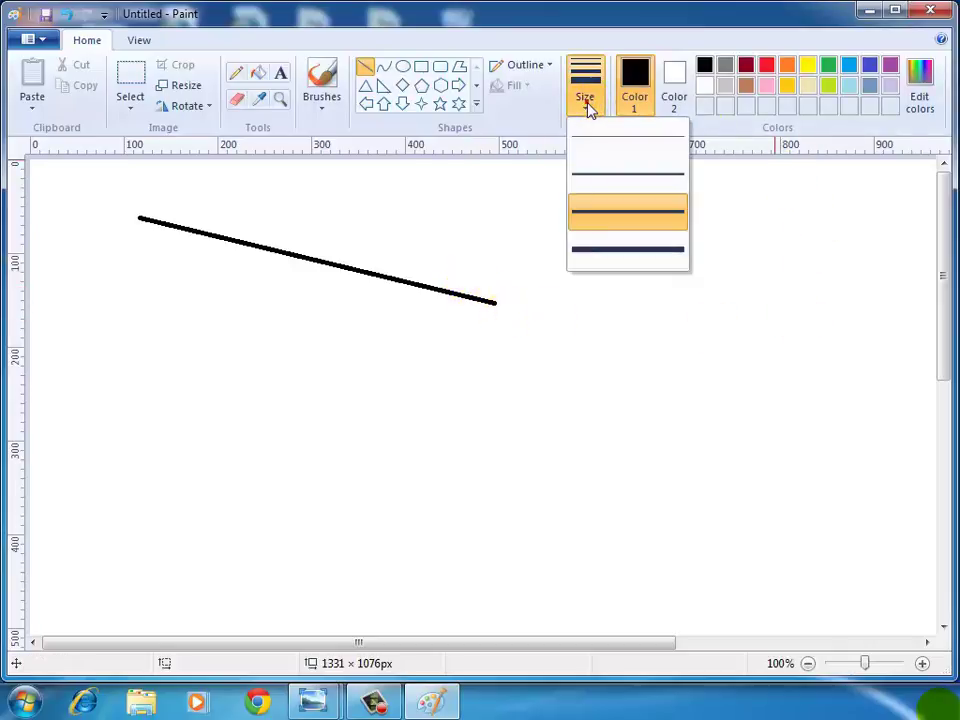
left_click(611, 249)
left_click_drag(181, 301, 513, 391)
left_click(537, 374)
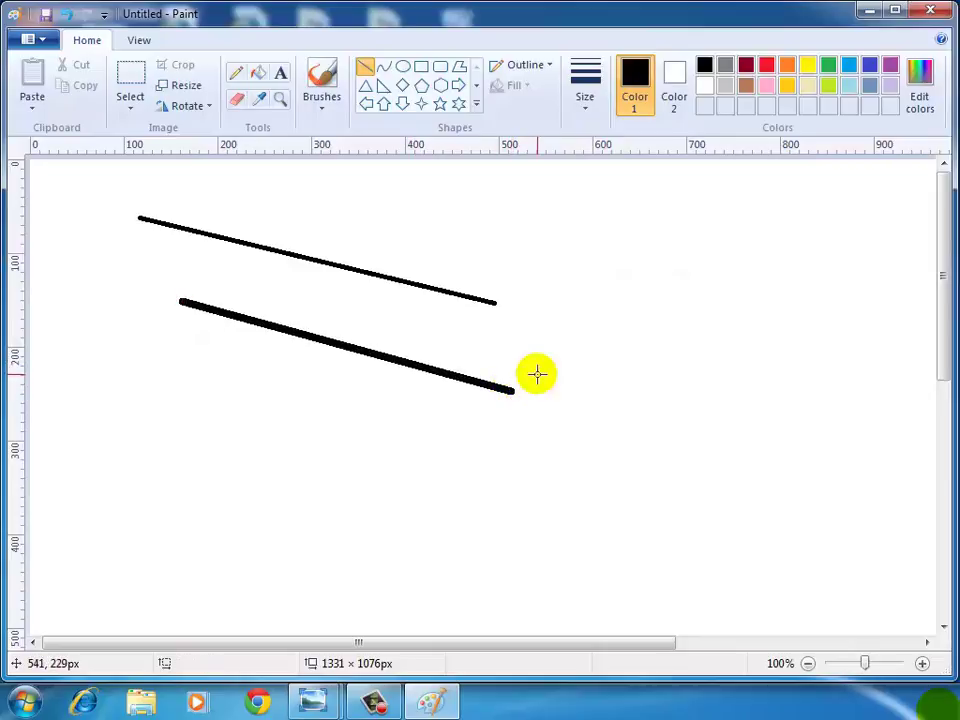
Step: Draw a thick black S-shaped line with the Curve tool beside the straight lines, about 408 × 291 px
left_click(384, 68)
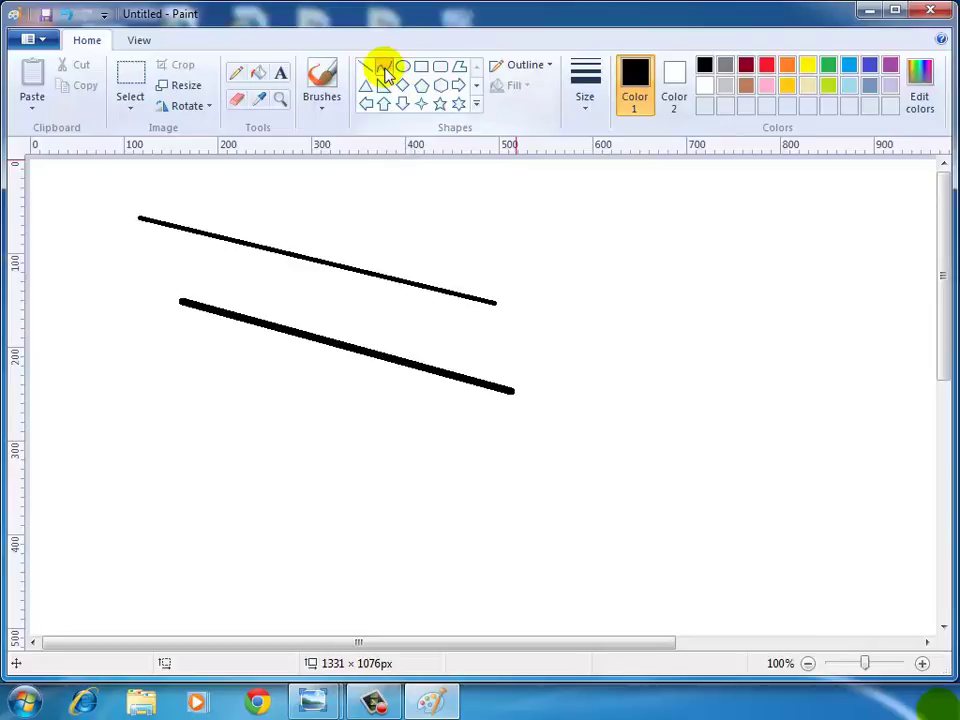
left_click_drag(390, 501, 775, 258)
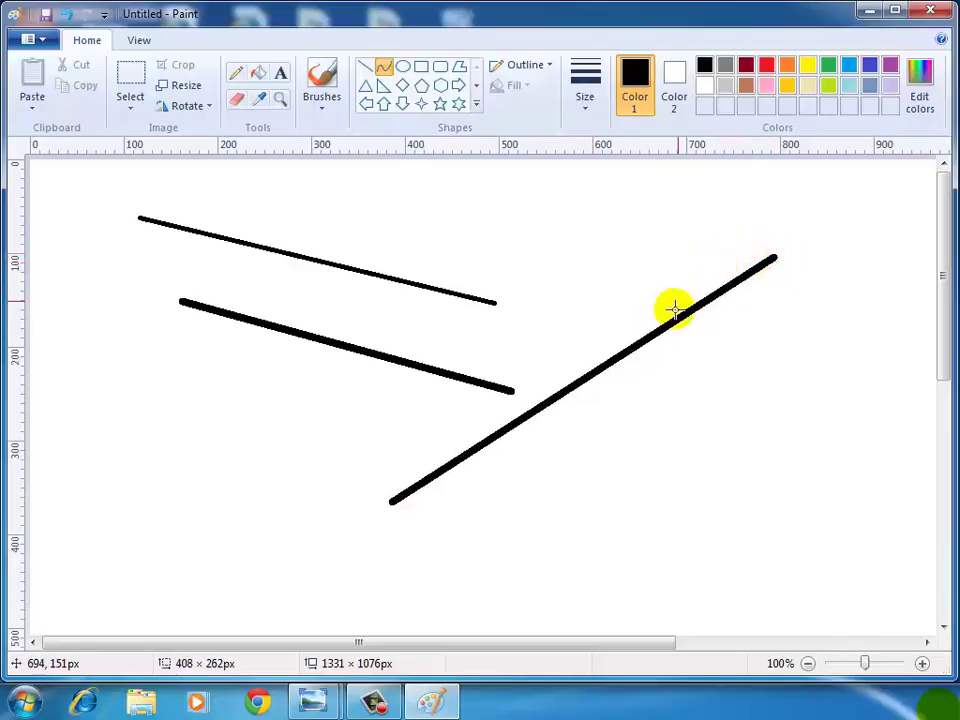
left_click_drag(570, 377, 699, 527)
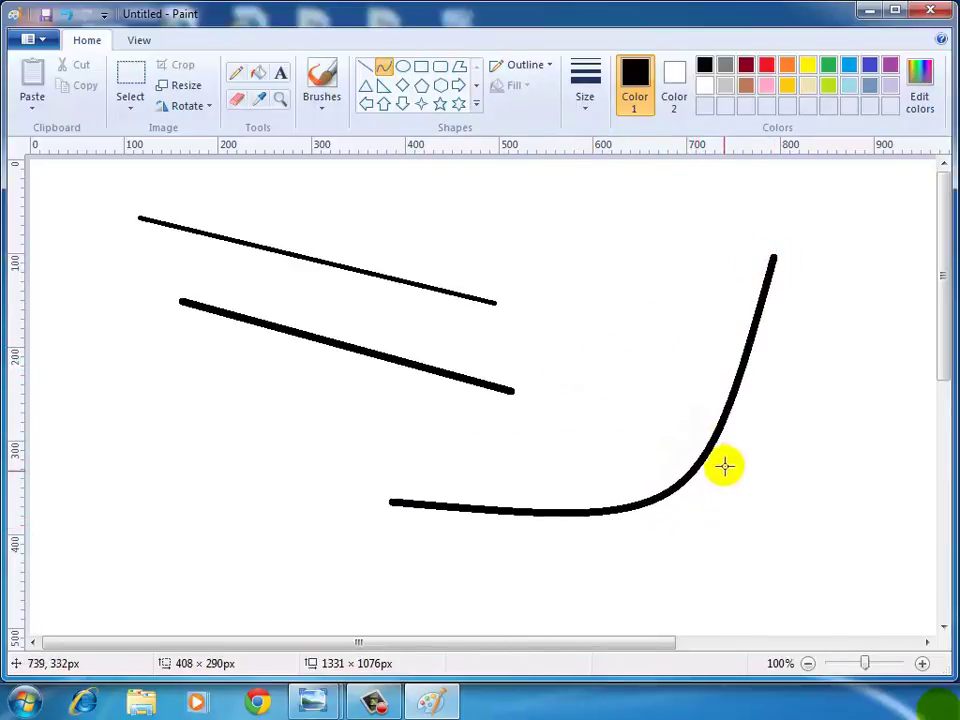
left_click_drag(724, 429, 548, 257)
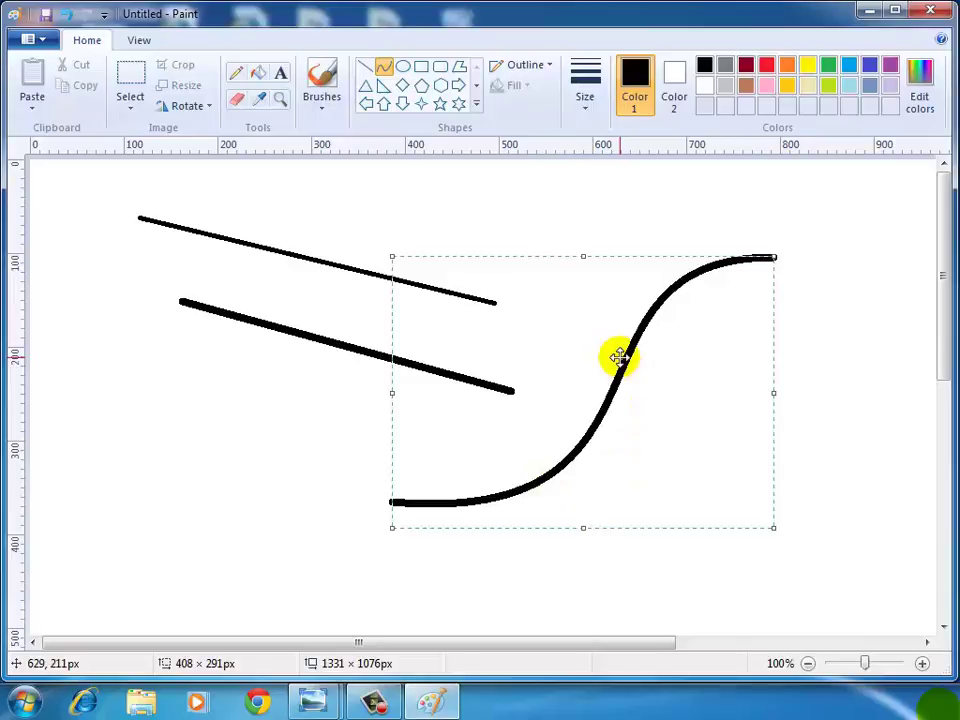
left_click(621, 201)
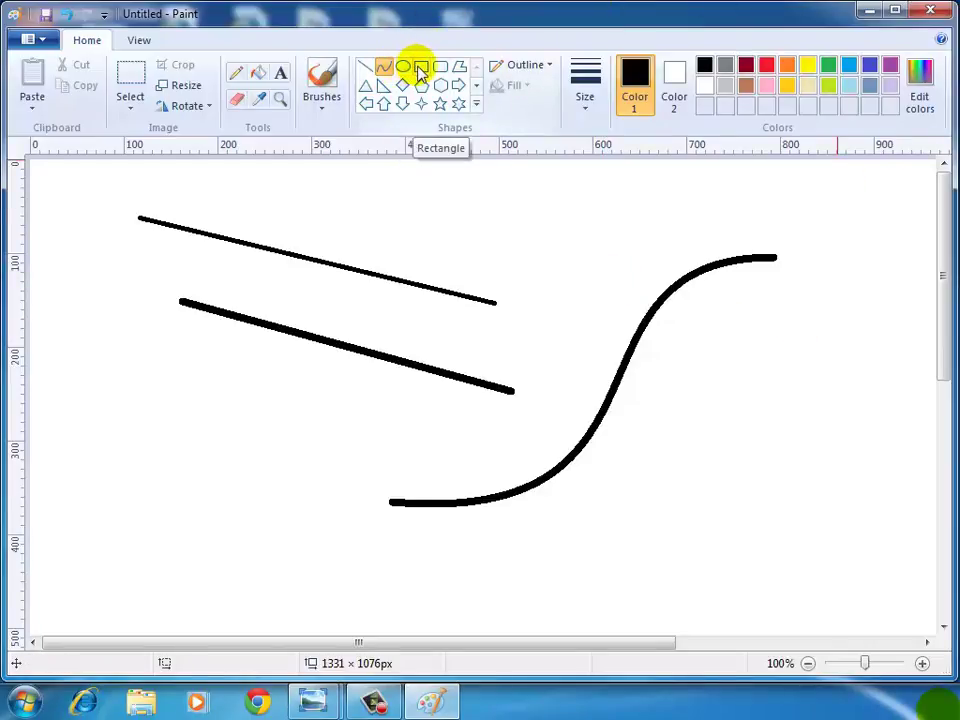
Step: Draw a thick black rectangle of about 384 × 316 px overlapping the lines and curve, and fill it with light pink
left_click(420, 70)
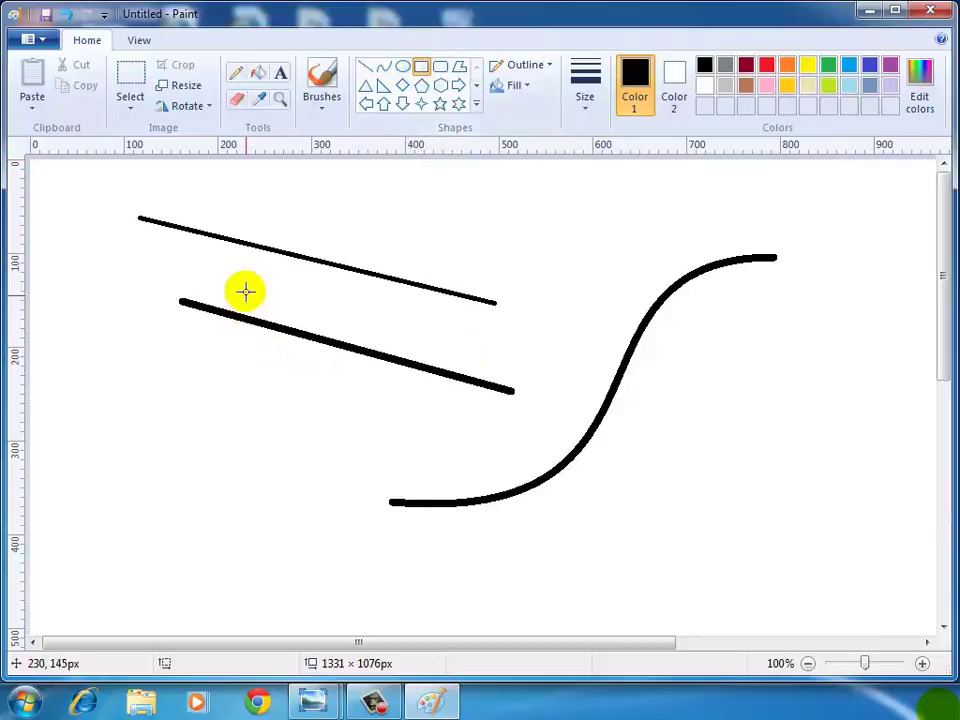
mouse_move(238, 265)
left_mouse_down()
mouse_move(274, 297)
mouse_move(390, 467)
mouse_move(600, 564)
left_mouse_up()
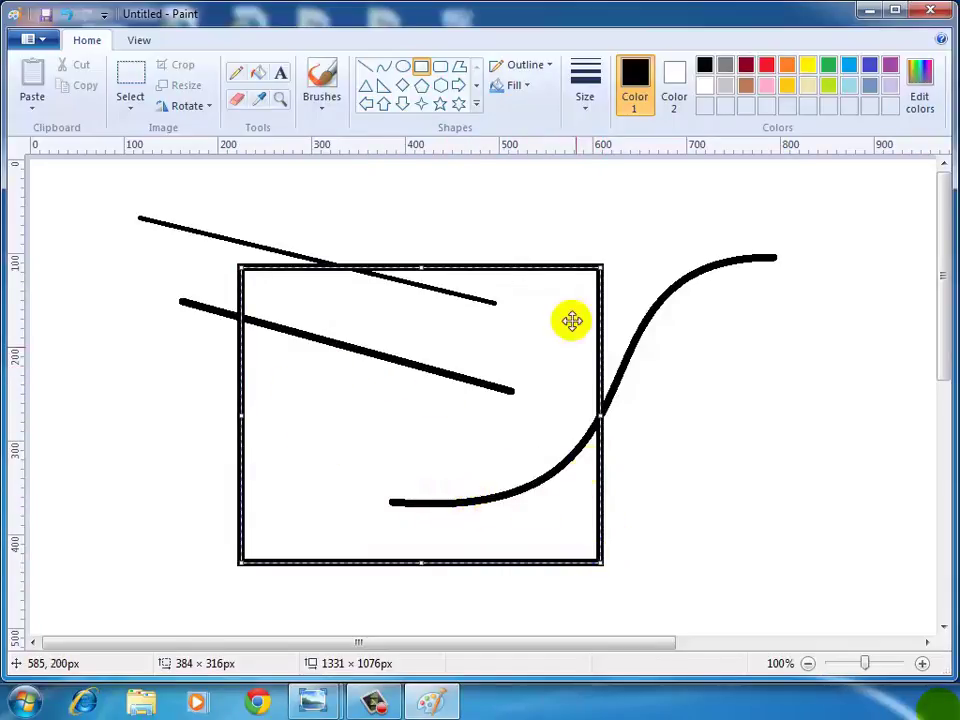
left_click(260, 76)
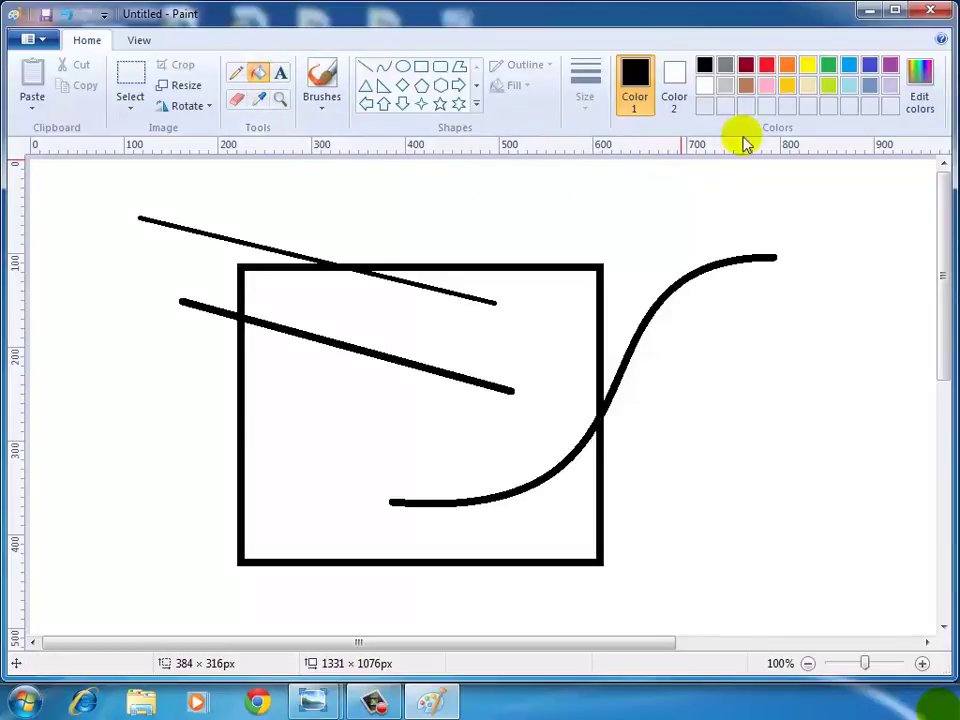
left_click(769, 86)
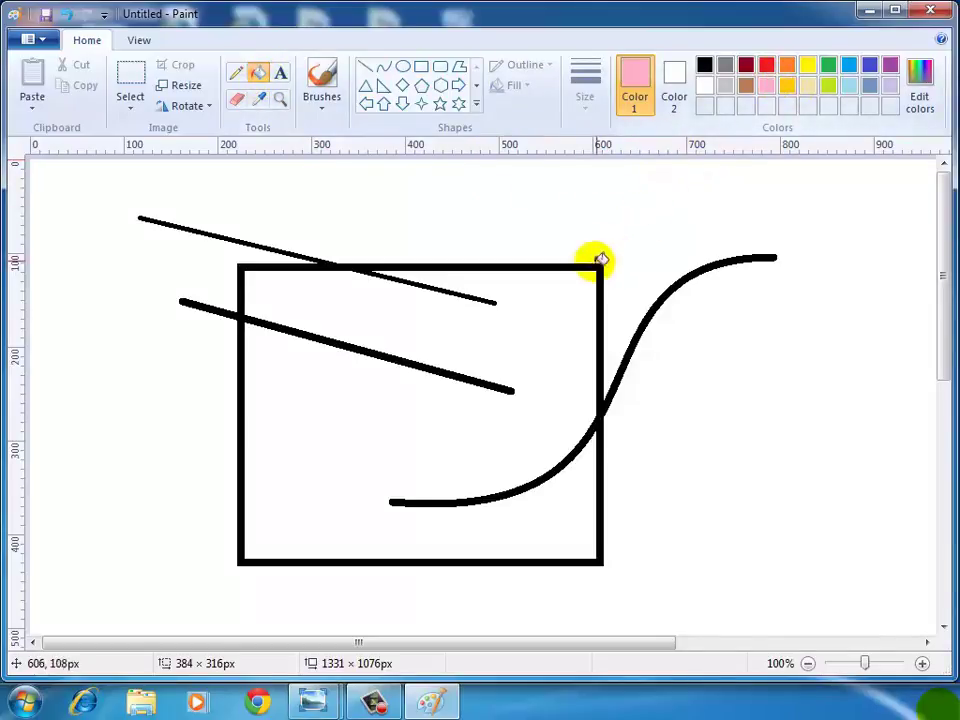
left_click(555, 284)
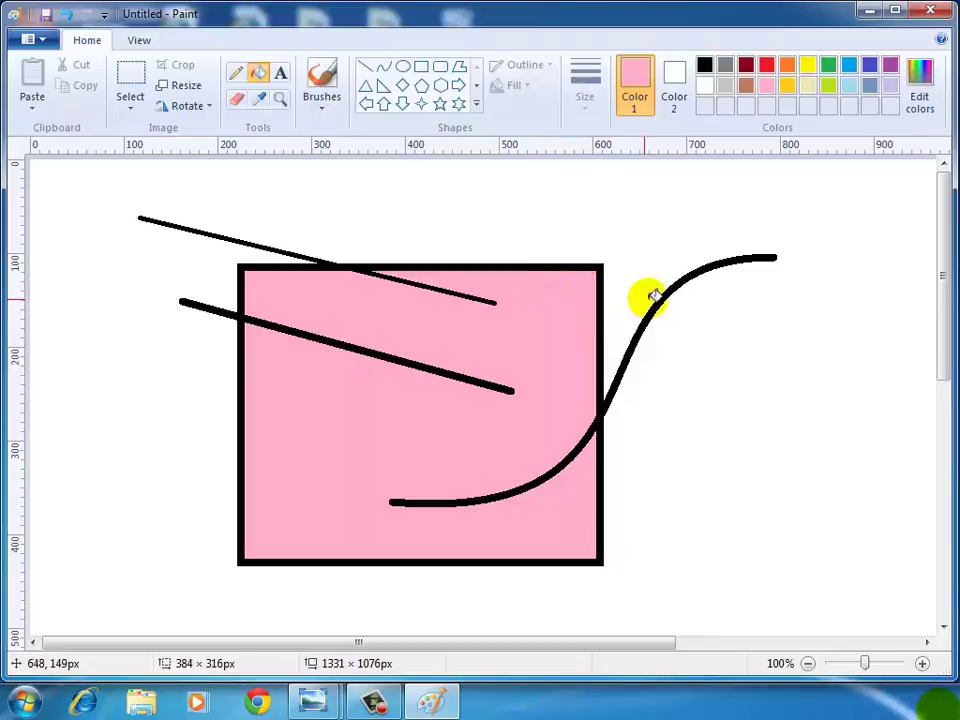
Step: Paint two broad light-blue strokes with the Marker brush around and above the pink rectangle
left_click(322, 100)
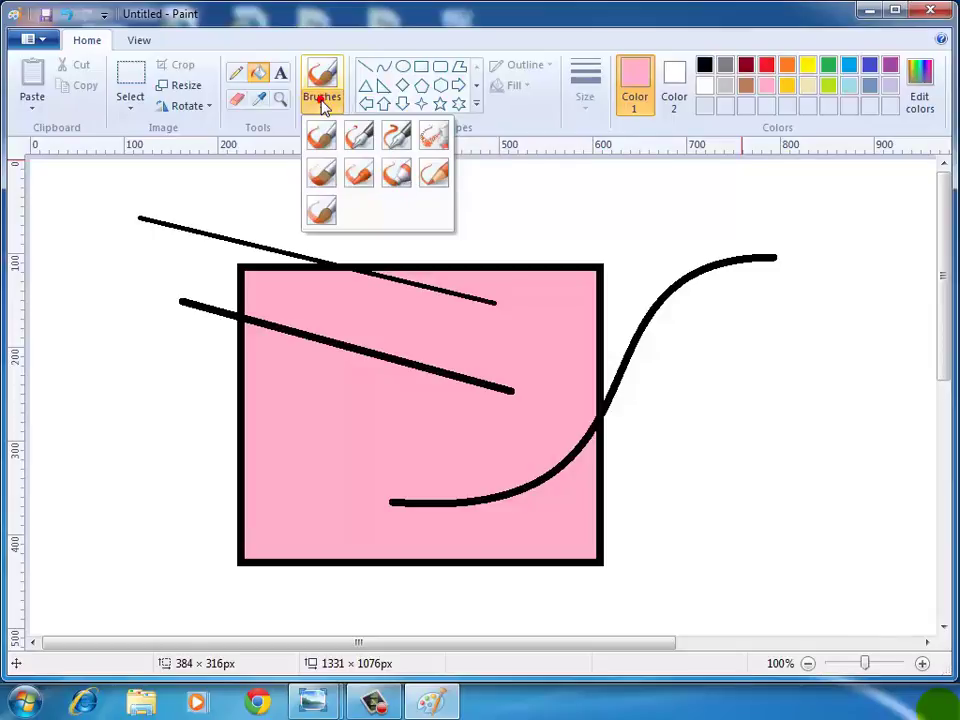
left_click(400, 176)
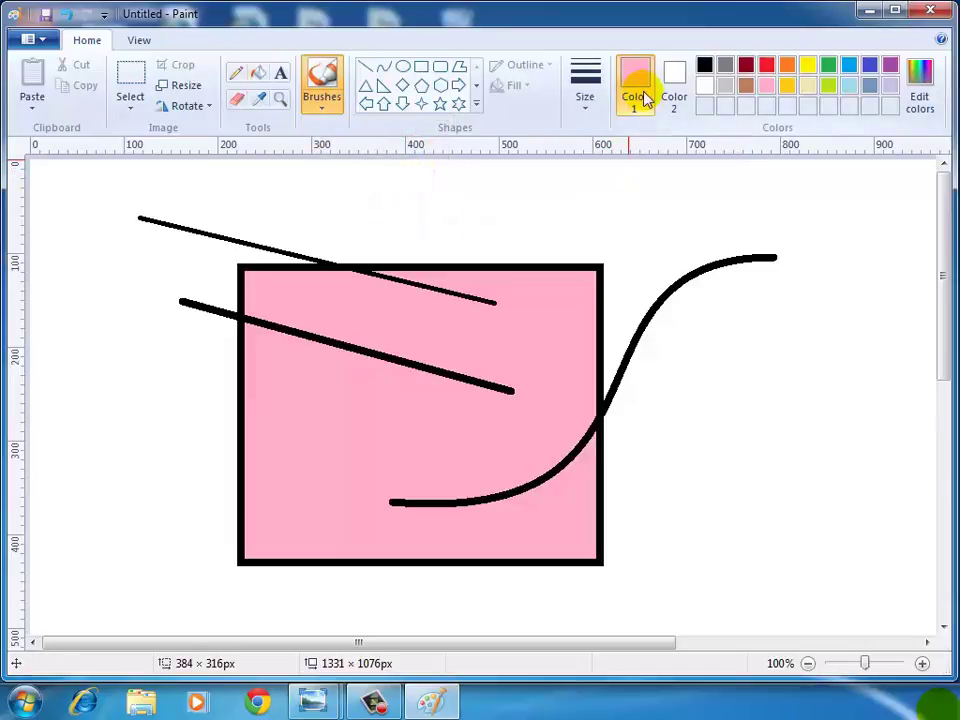
left_click(848, 89)
mouse_move(72, 375)
left_mouse_down()
mouse_move(120, 208)
mouse_move(213, 205)
left_mouse_up()
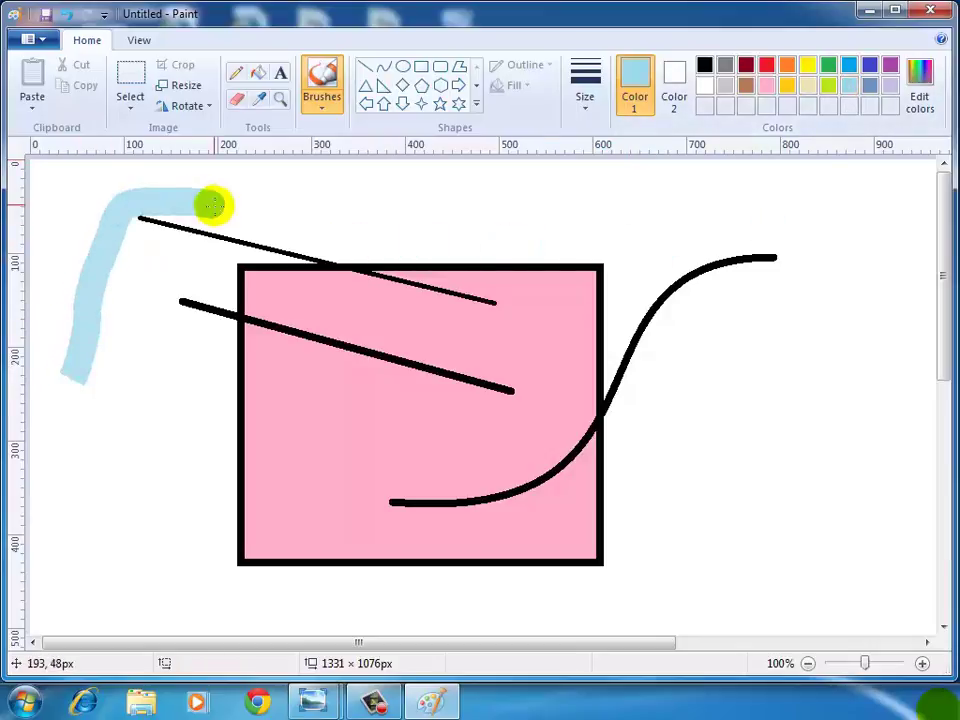
mouse_move(310, 198)
left_mouse_down()
mouse_move(480, 250)
mouse_move(605, 254)
left_mouse_up()
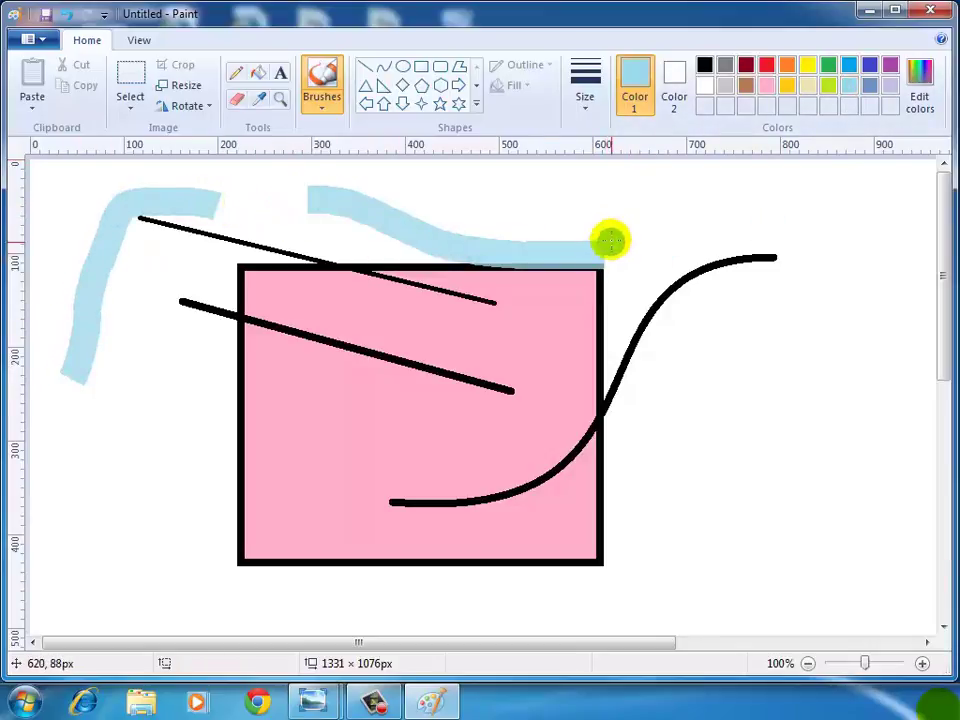
Step: Draw a curved light-blue stroke with the Natural pencil brush in the space beside the rectangle
left_click(322, 100)
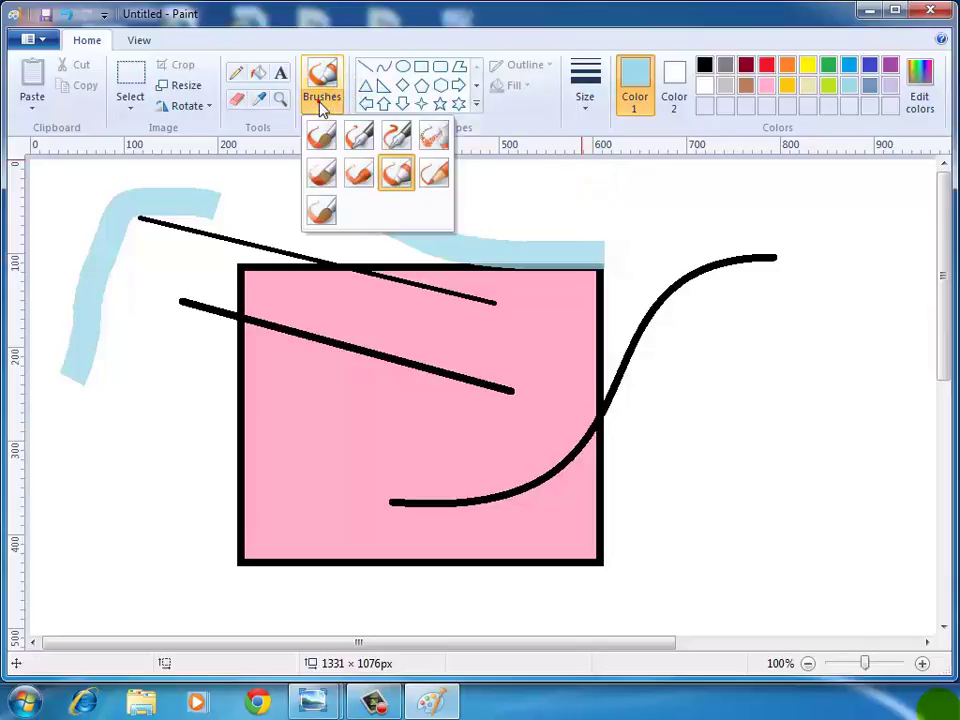
left_click(433, 174)
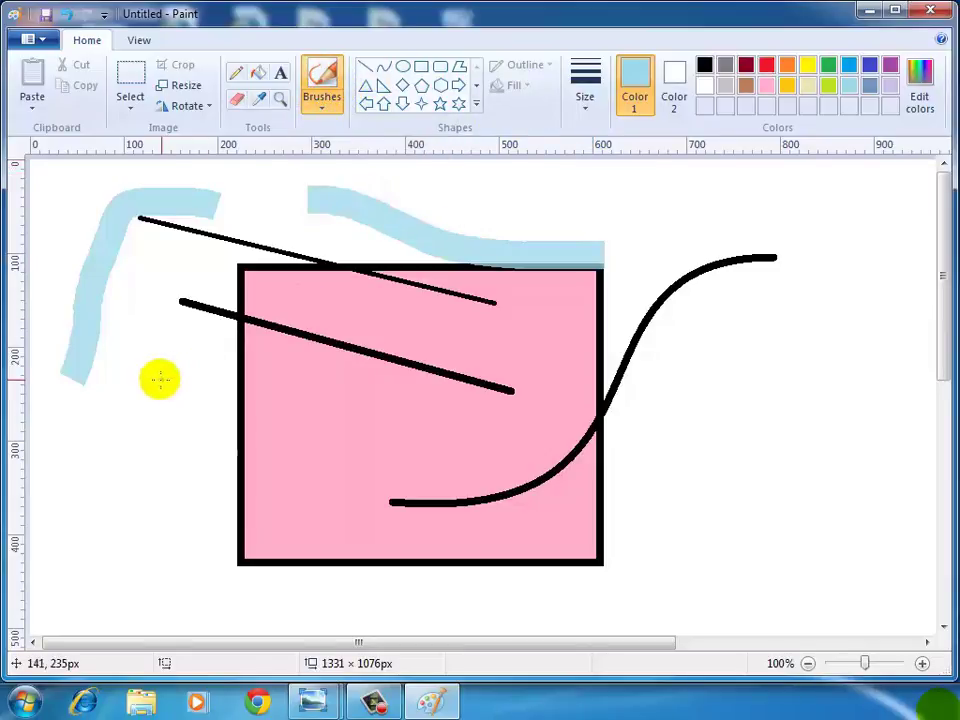
mouse_move(160, 380)
left_mouse_down()
mouse_move(222, 283)
mouse_move(211, 454)
left_mouse_up()
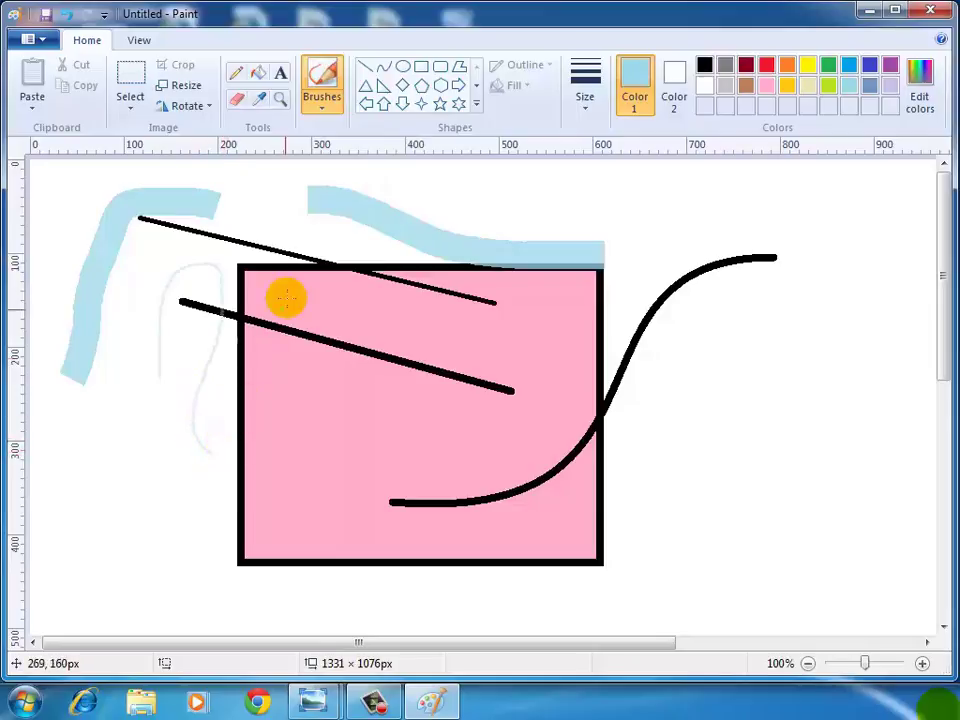
Step: Paint two curved light-blue strokes with the Watercolor brush, one crossing the S-shaped curve and one beyond it
left_click(316, 110)
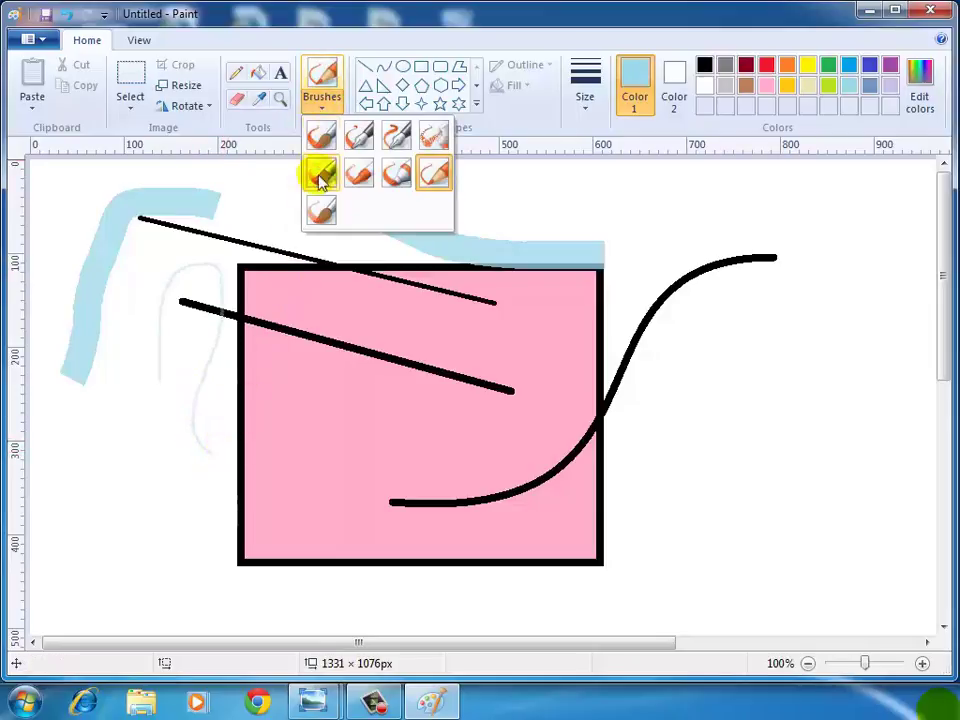
left_click(317, 211)
mouse_move(656, 249)
left_mouse_down()
mouse_move(764, 234)
mouse_move(708, 350)
mouse_move(738, 420)
left_mouse_up()
mouse_move(862, 287)
left_mouse_down()
mouse_move(864, 408)
mouse_move(801, 467)
left_mouse_up()
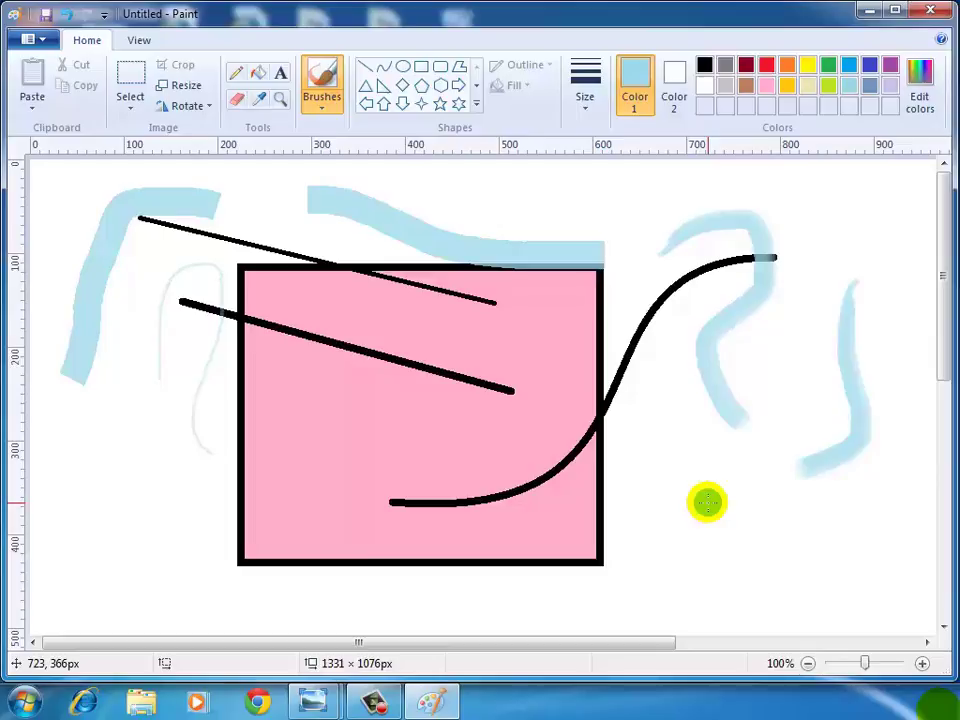
Step: Clear the entire canvas and draw a thick light-blue five-point star of about 205 × 230 px near the centre
key("ctrl+a")
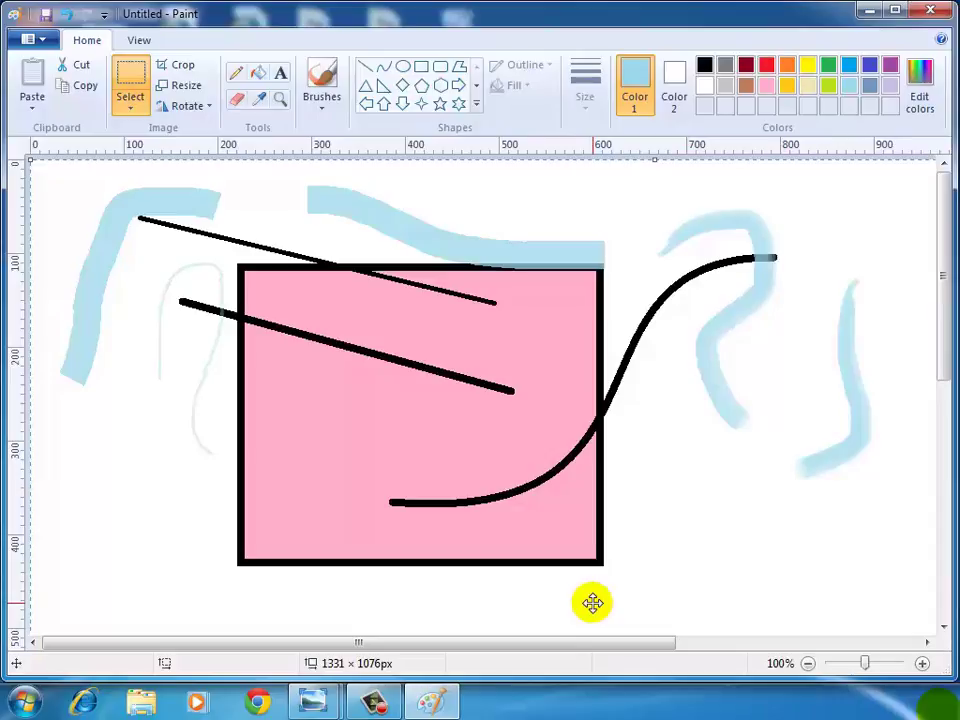
key("Delete")
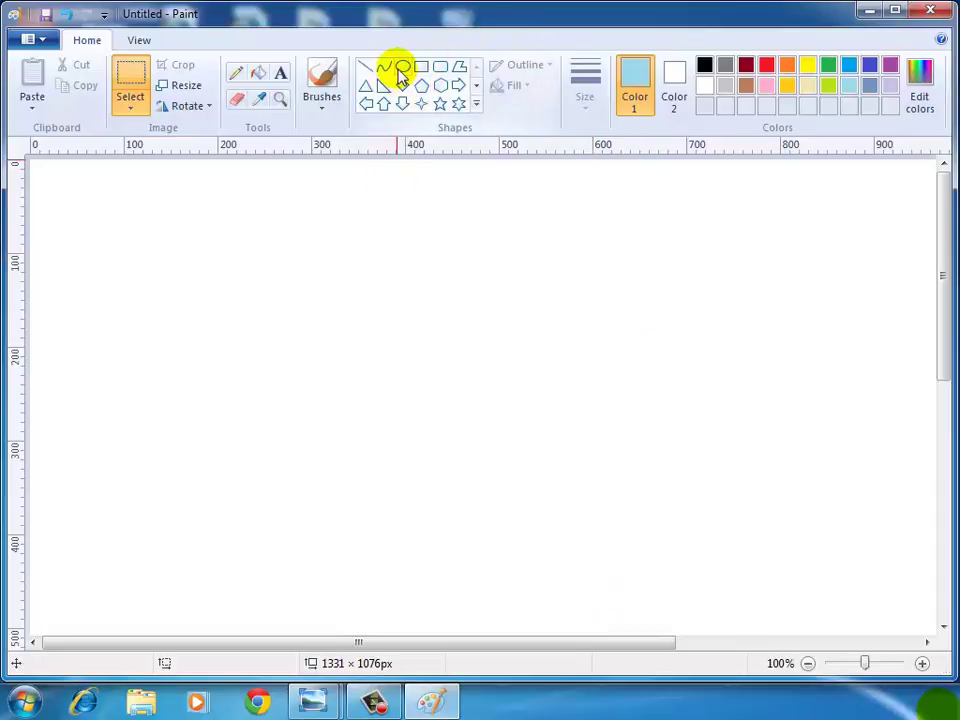
left_click(440, 104)
left_click_drag(339, 294, 532, 511)
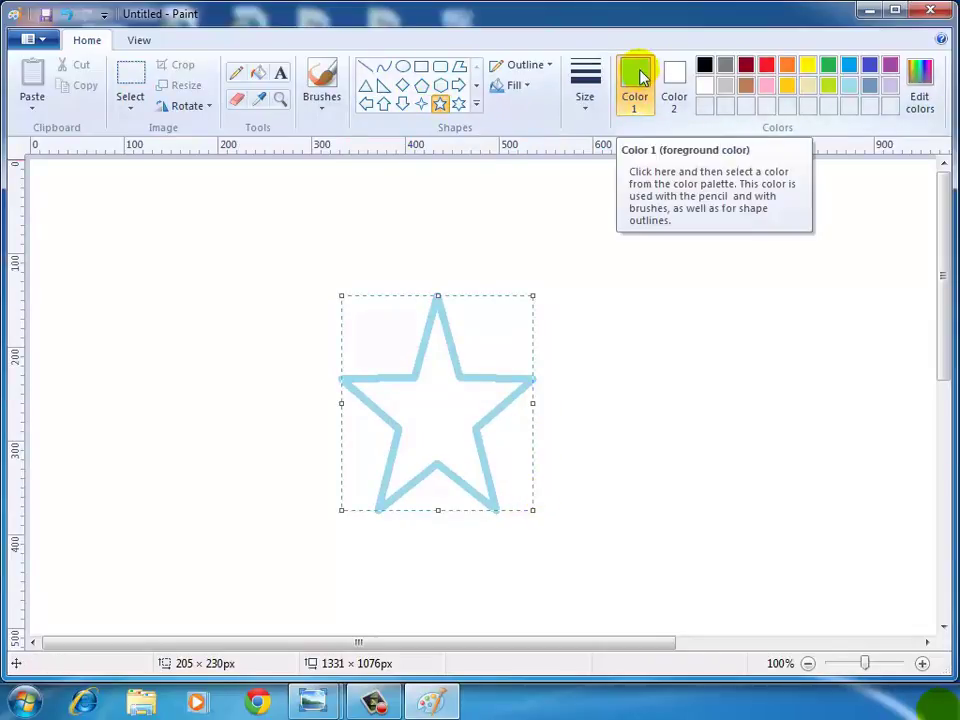
left_click(540, 255)
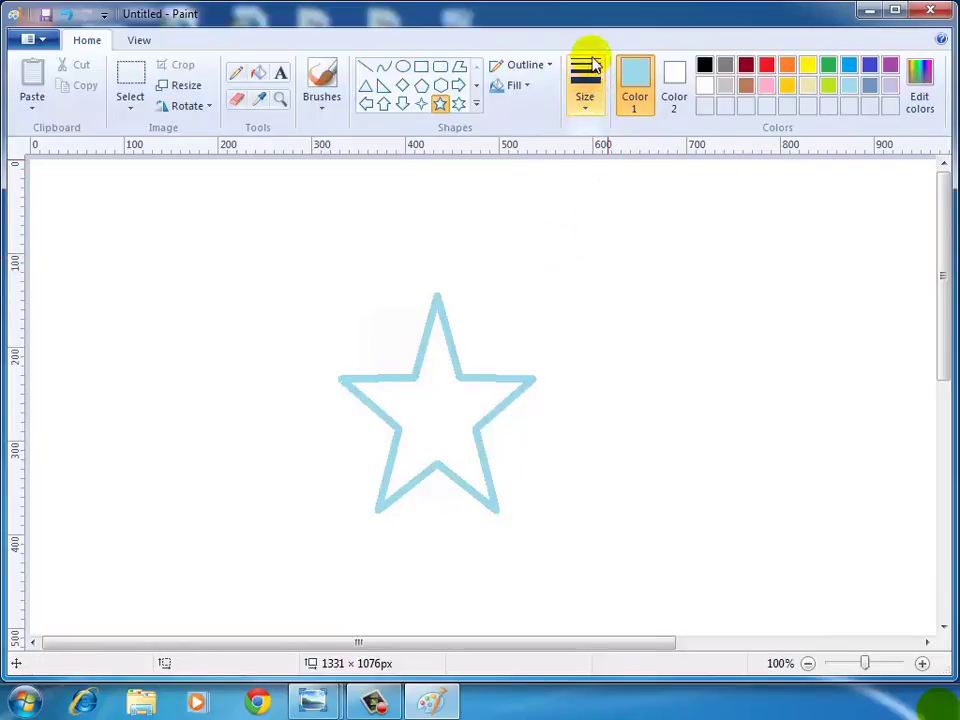
Step: Draw a second light-blue five-point star with a 1 px outline, about 164 × 170 px, above and beside the first
left_click(586, 100)
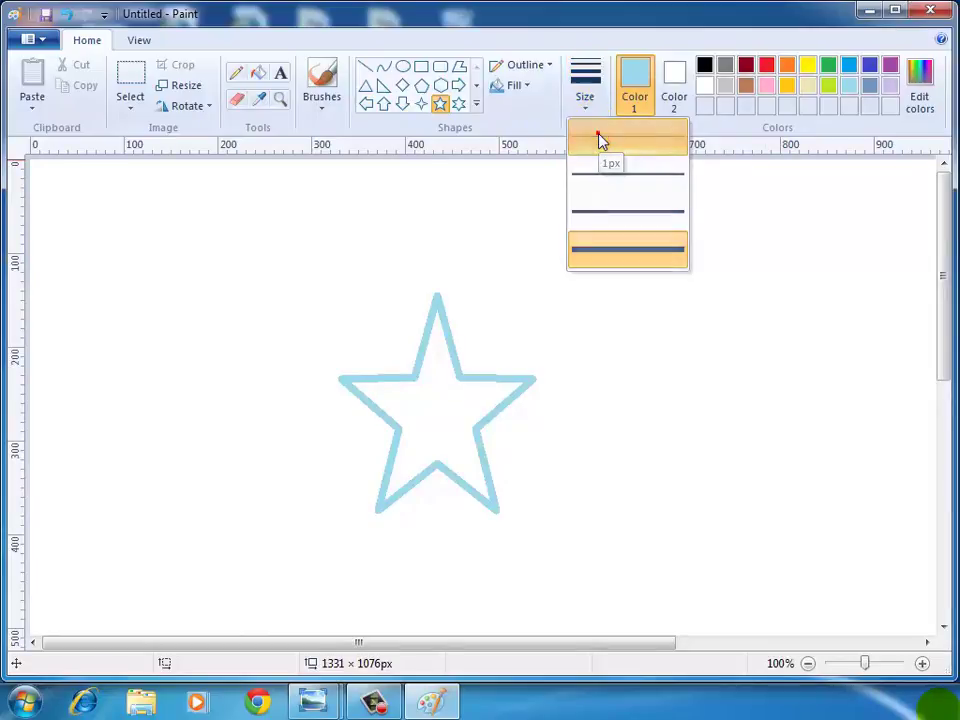
left_click(600, 140)
mouse_move(575, 211)
left_mouse_down()
mouse_move(662, 313)
mouse_move(728, 370)
left_mouse_up()
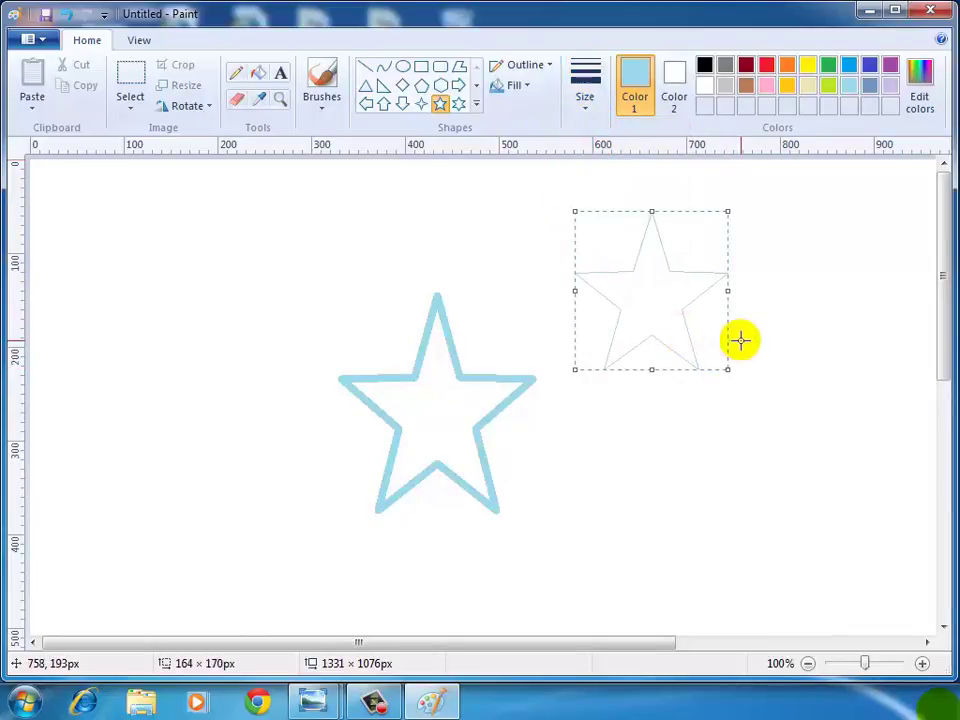
left_click(784, 326)
left_click(784, 326)
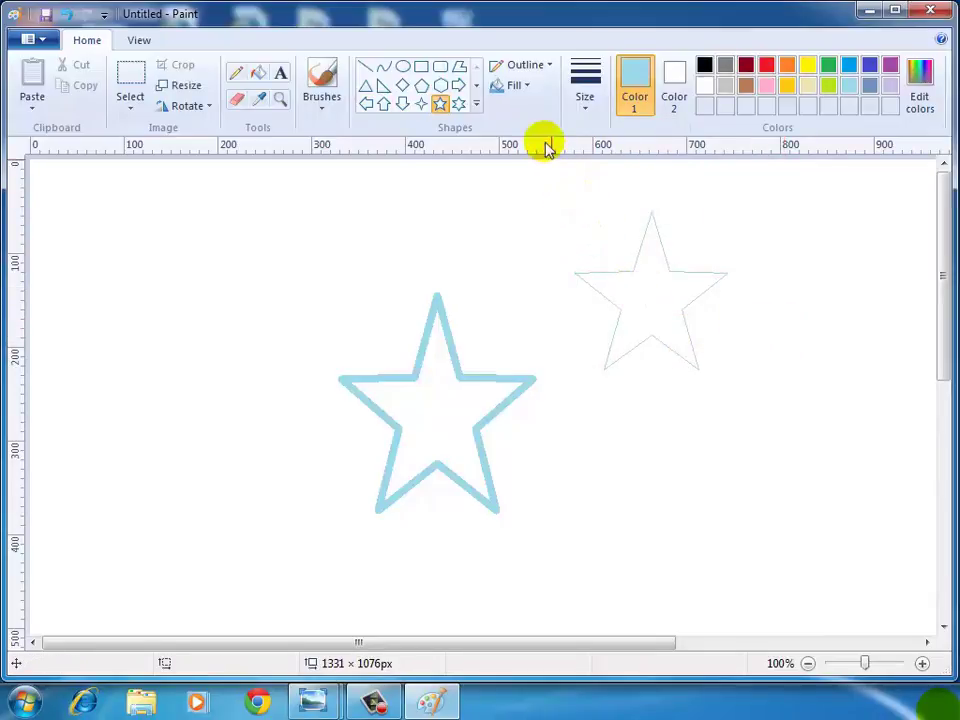
Step: Set the shape fill to Solid color and draw a light-pink five-point star of about 180 × 183 px beside the thick star
left_click(520, 86)
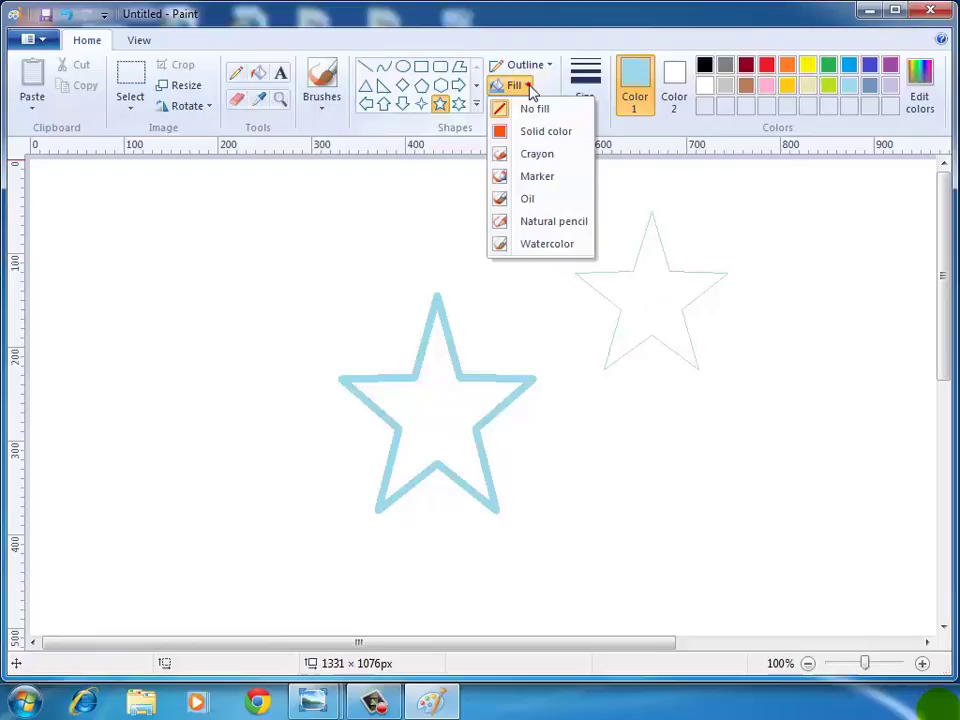
left_click(530, 134)
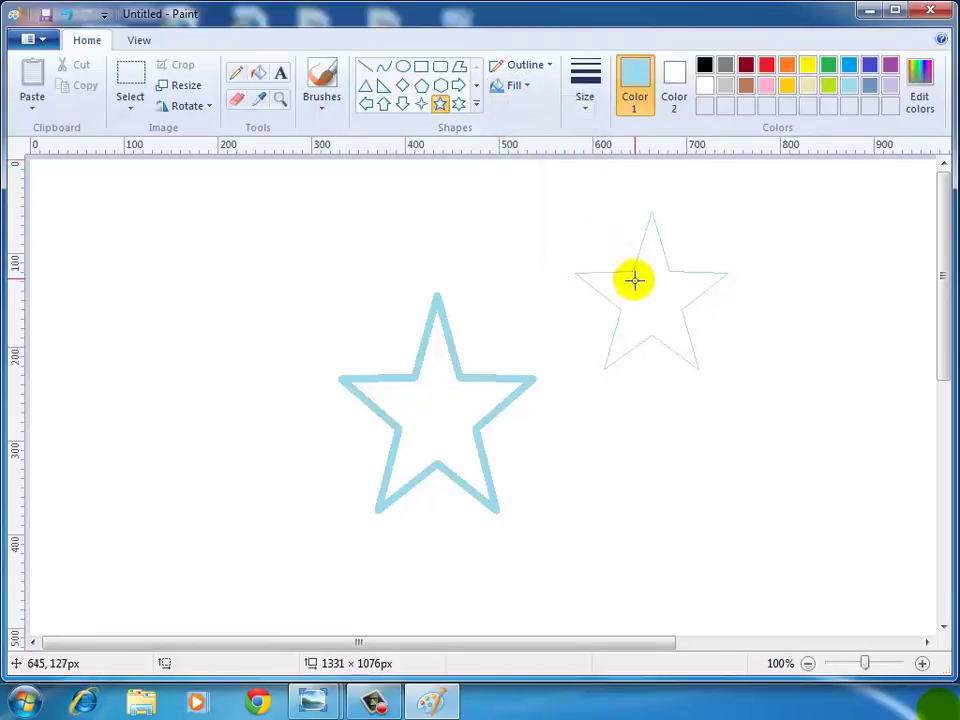
left_click(766, 85)
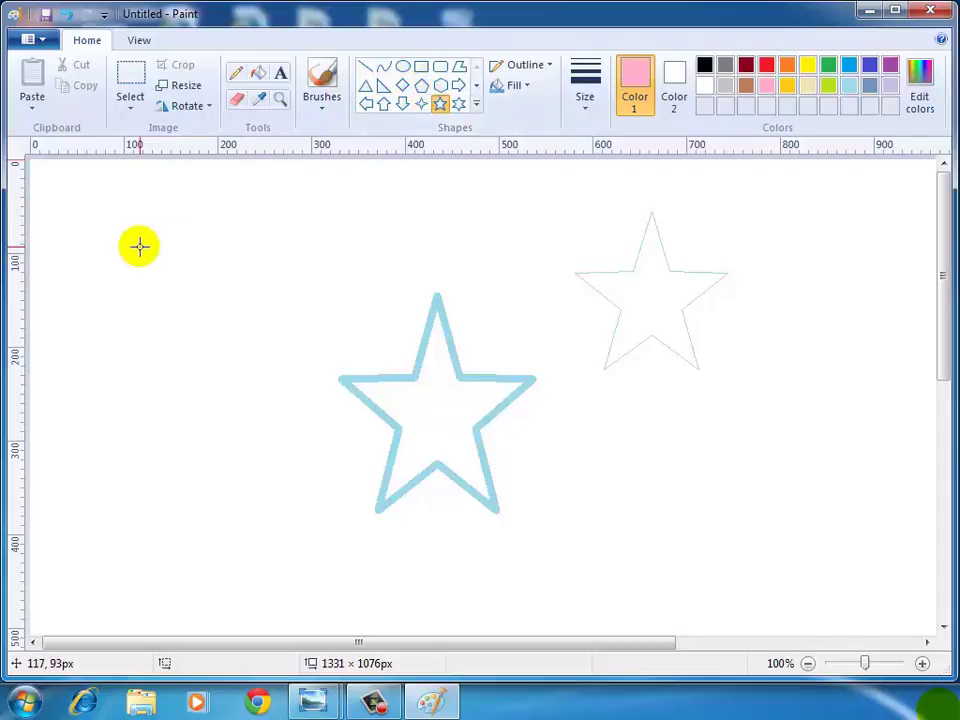
left_click_drag(138, 244, 304, 411)
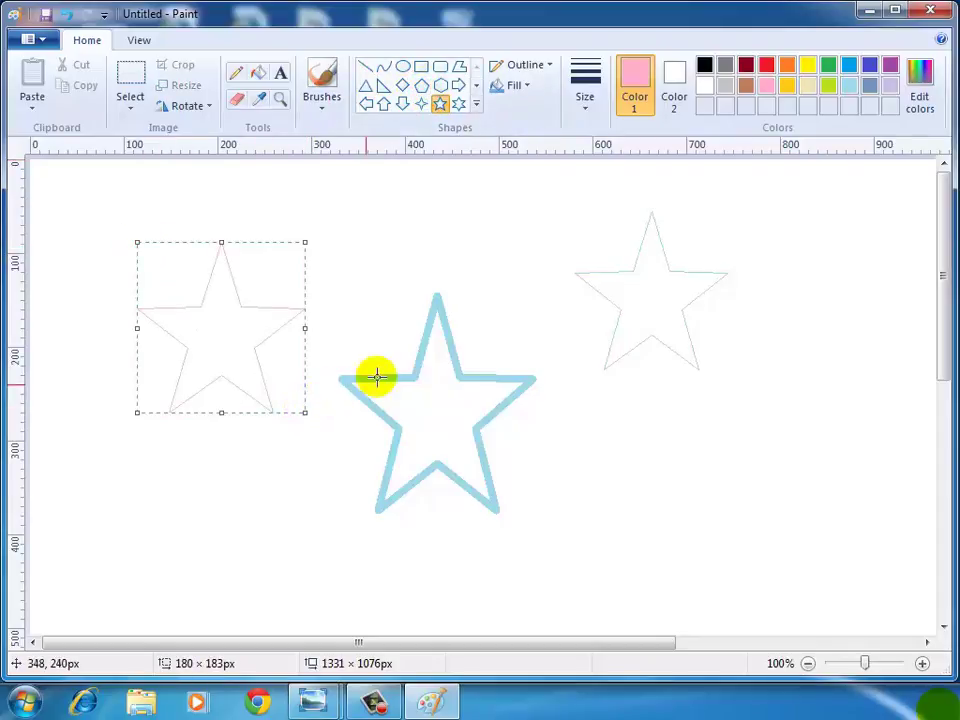
Step: Reapply the Solid color fill to the newest star and try its outline in yellow and brown, keeping brown
left_click(519, 87)
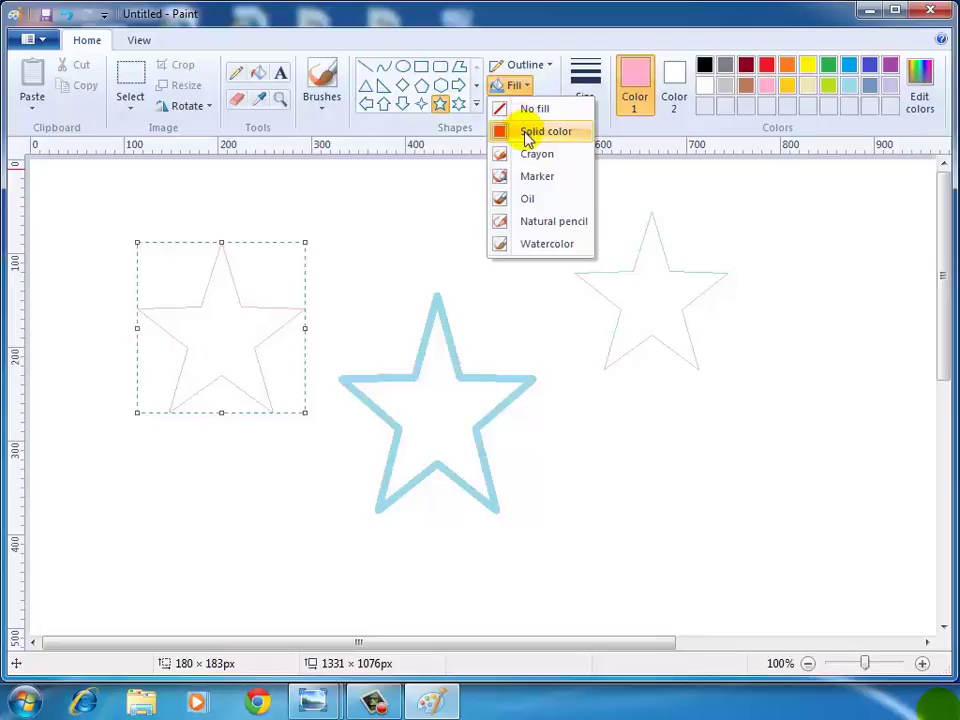
left_click(526, 133)
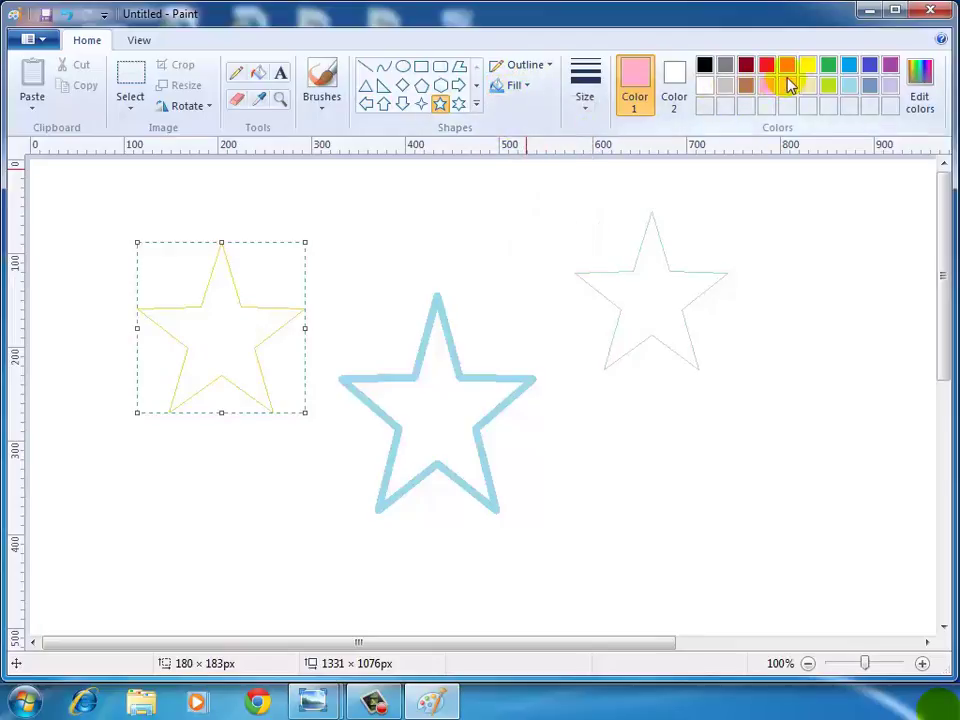
left_click(805, 67)
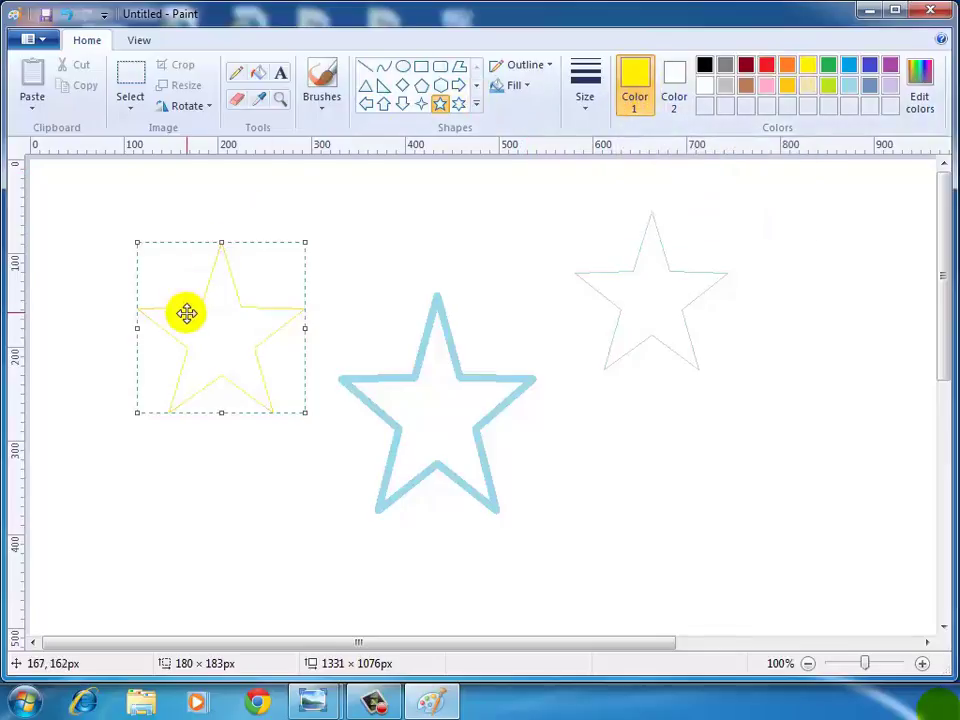
left_click(515, 85)
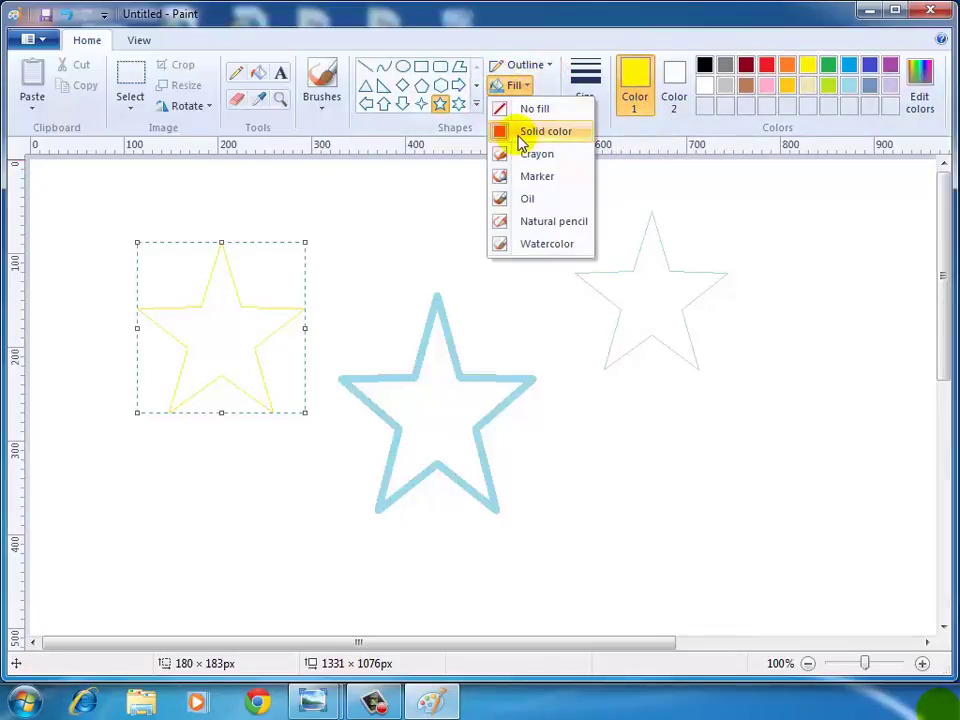
left_click(521, 133)
left_click(747, 88)
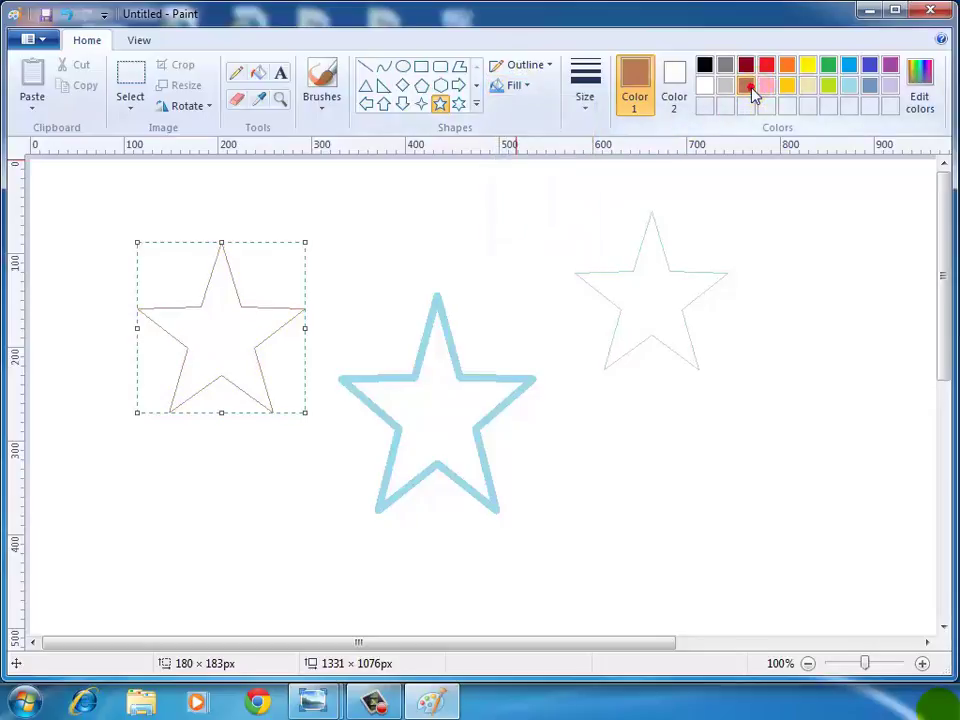
left_click(439, 272)
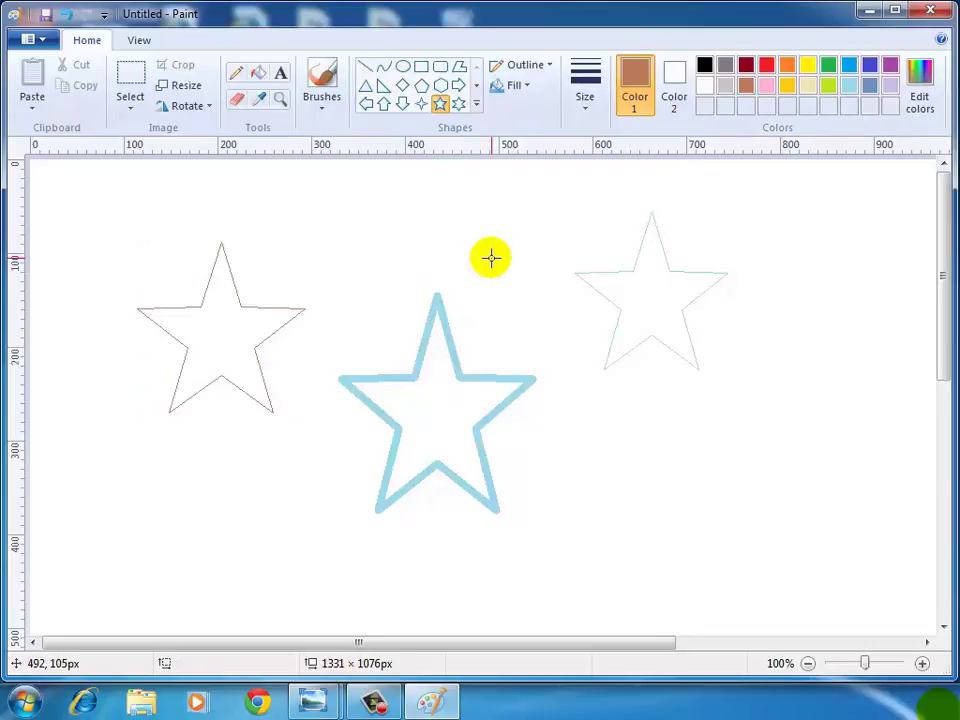
Step: Clear the entire canvas and set Color 1 to a custom pale grey with red 206, green 214 and blue 217
key("ctrl+a")
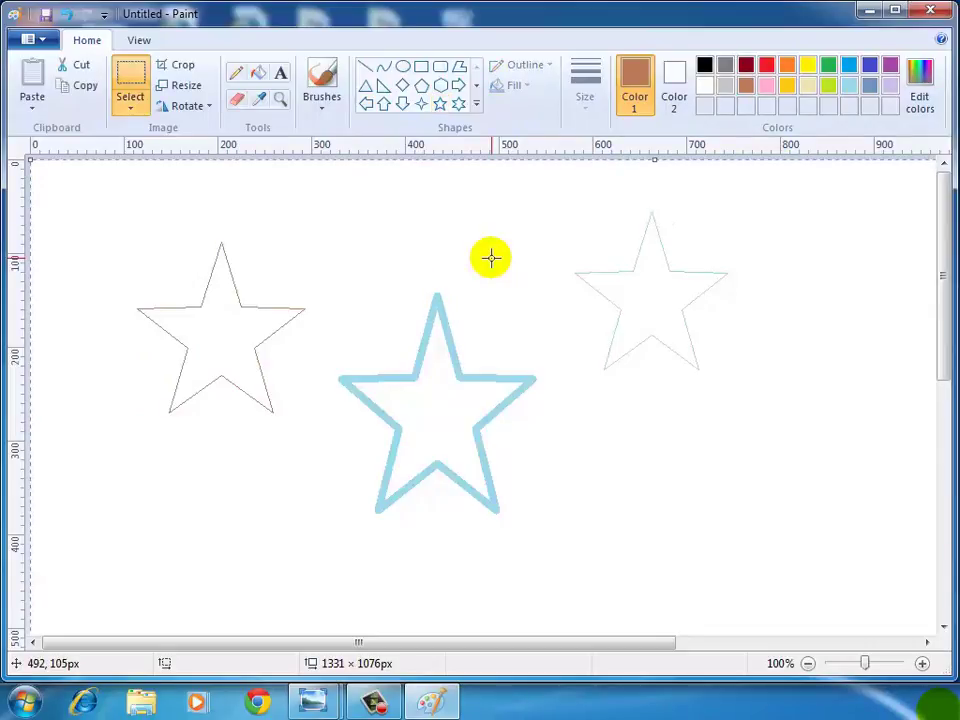
key("Delete")
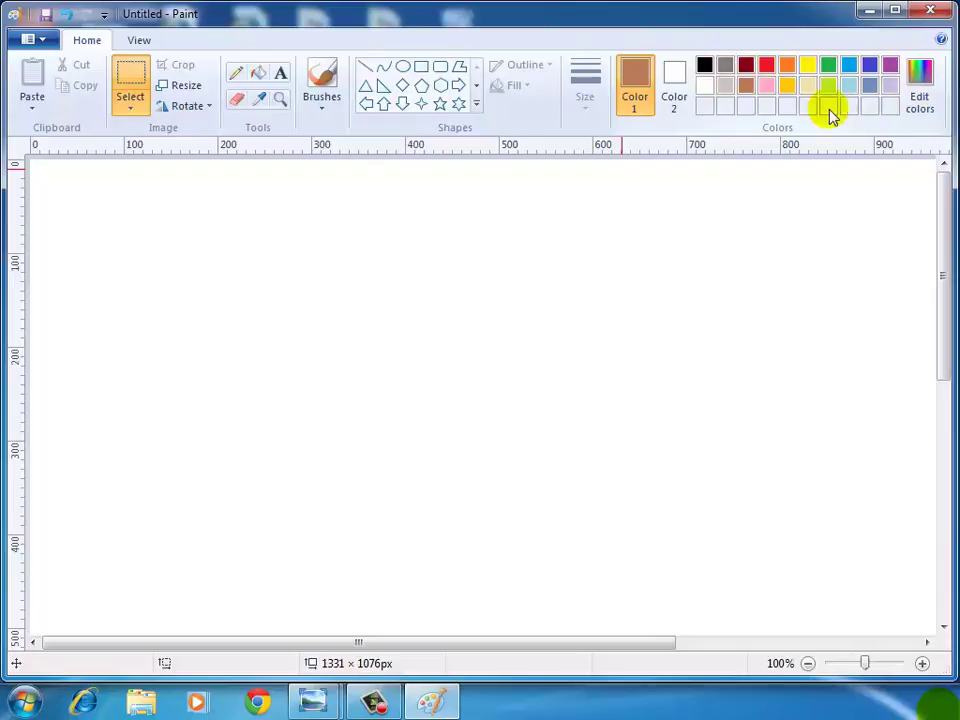
left_click(886, 85)
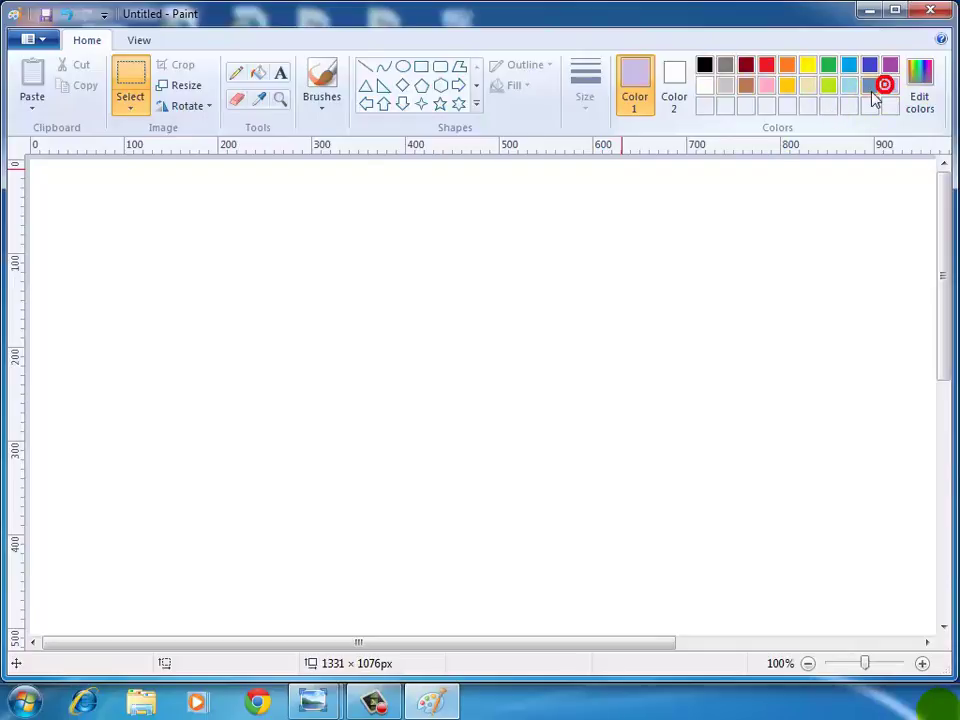
left_click(921, 86)
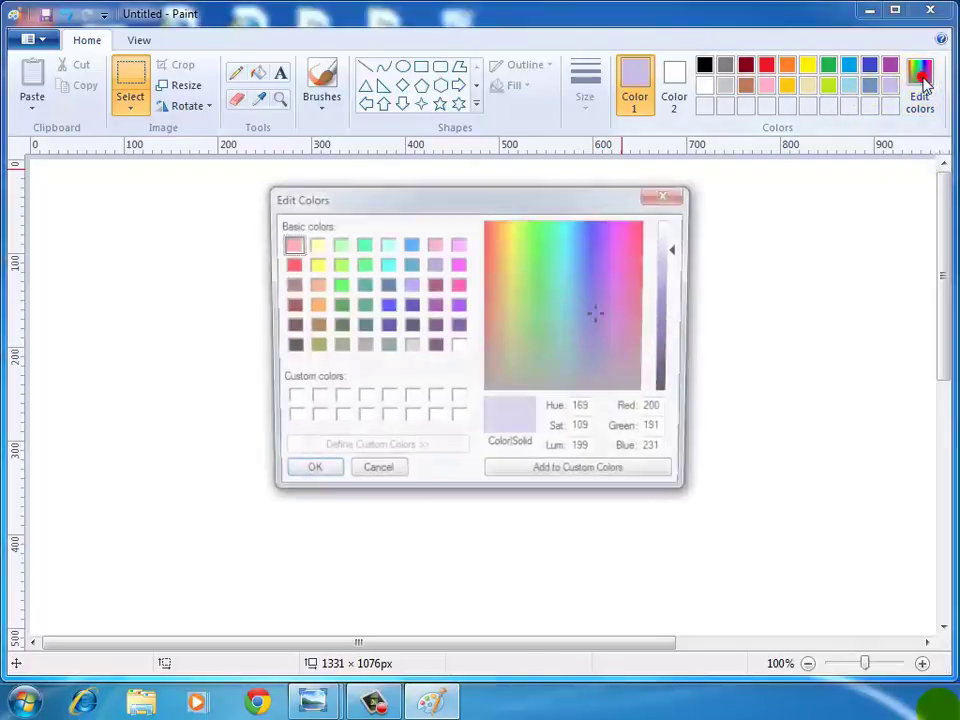
left_click_drag(514, 306, 575, 372)
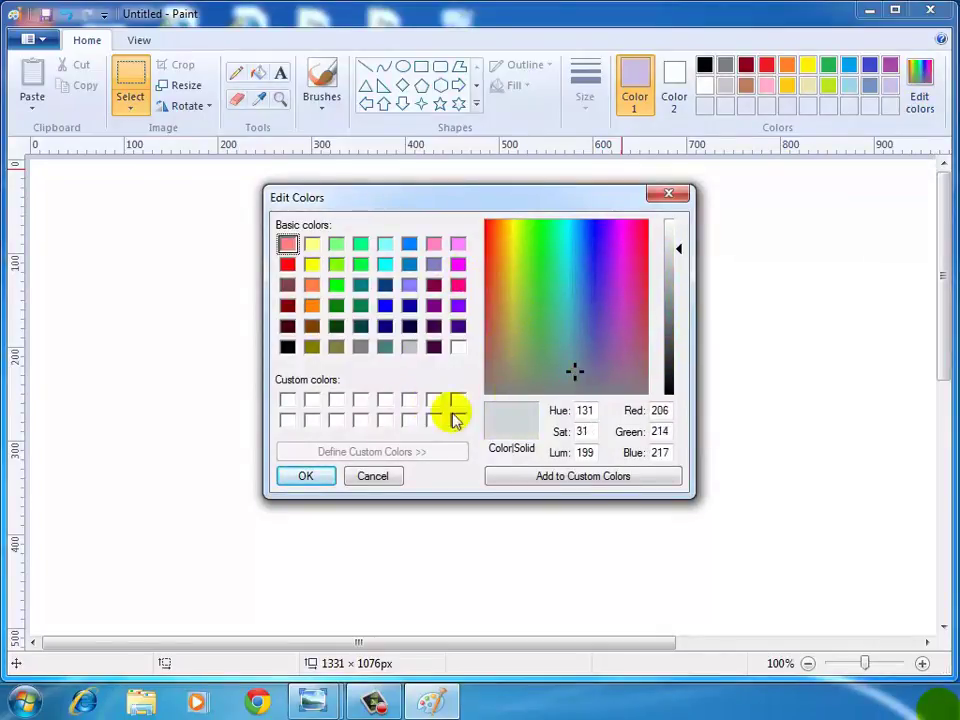
left_click(305, 478)
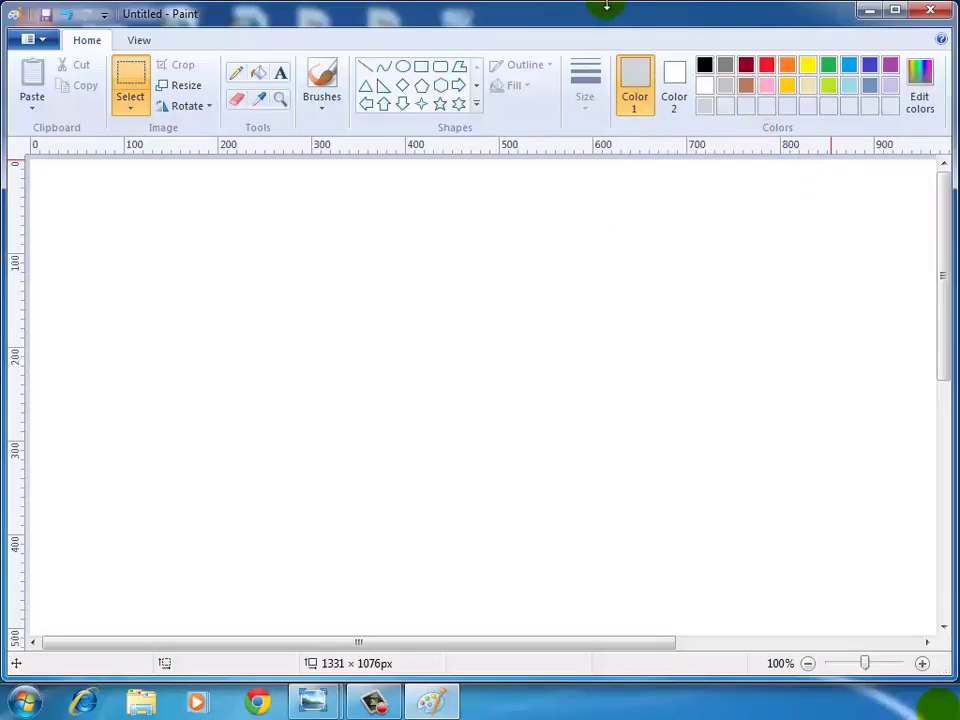
Step: Draw a rectangle of about 220 × 185 px with a thin black outline on the empty canvas
left_click(131, 106)
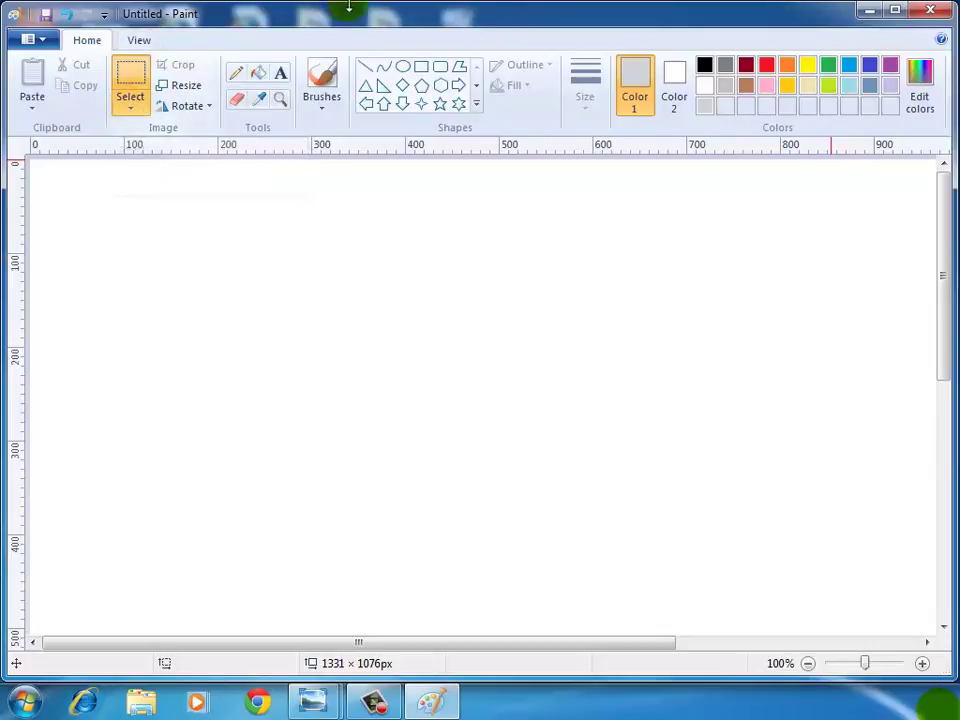
left_click(421, 68)
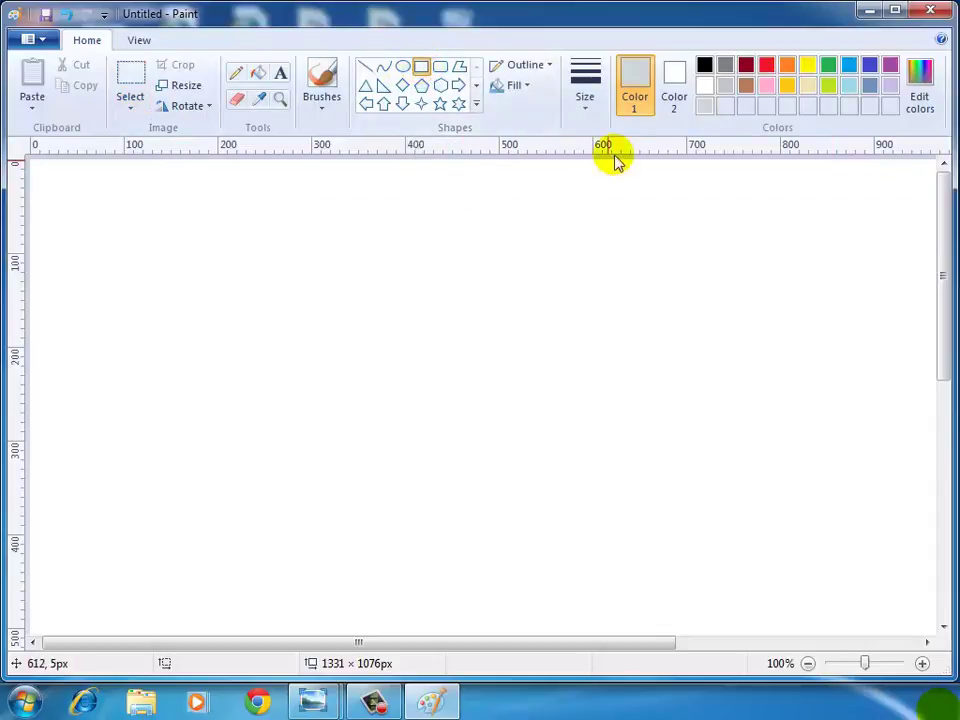
left_click(704, 66)
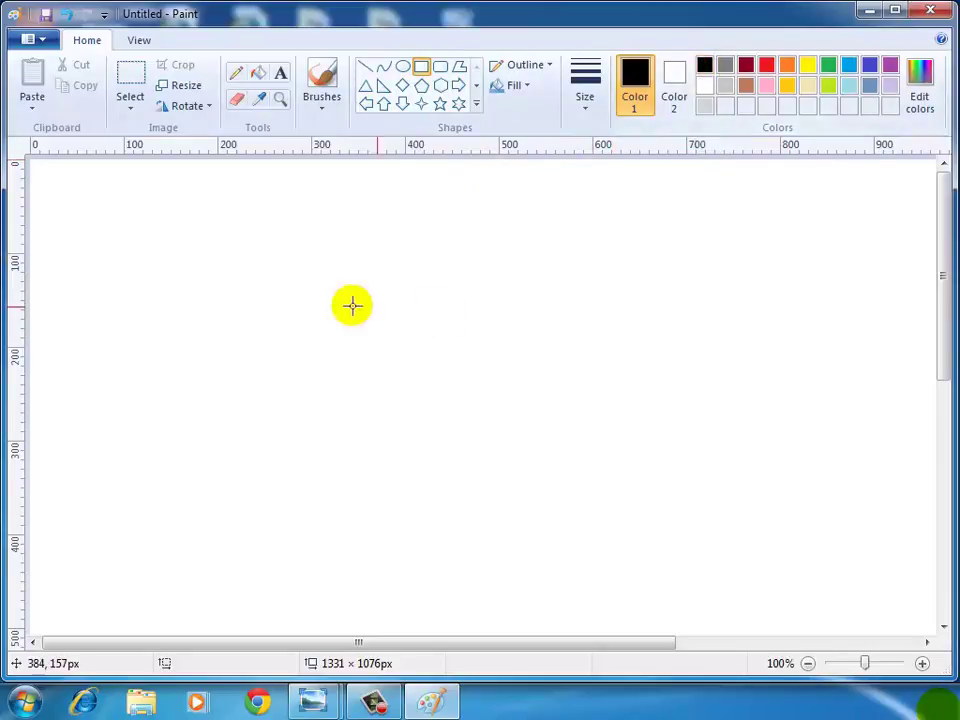
left_click_drag(239, 263, 443, 437)
left_click(519, 363)
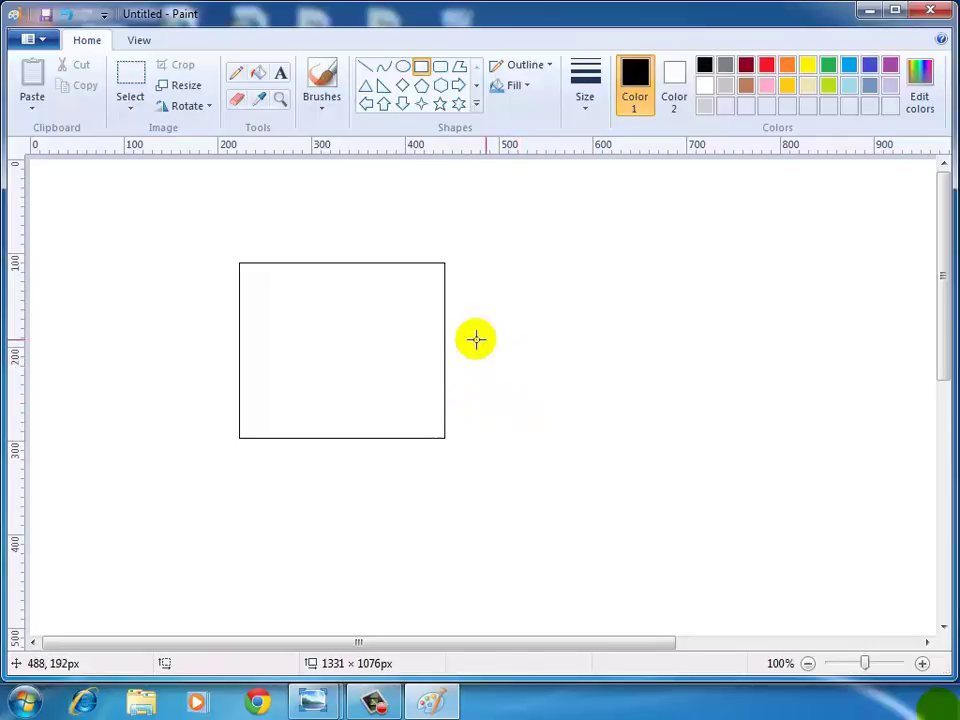
Step: Fill the inside of the rectangle with light pink using Fill with color
left_click(258, 76)
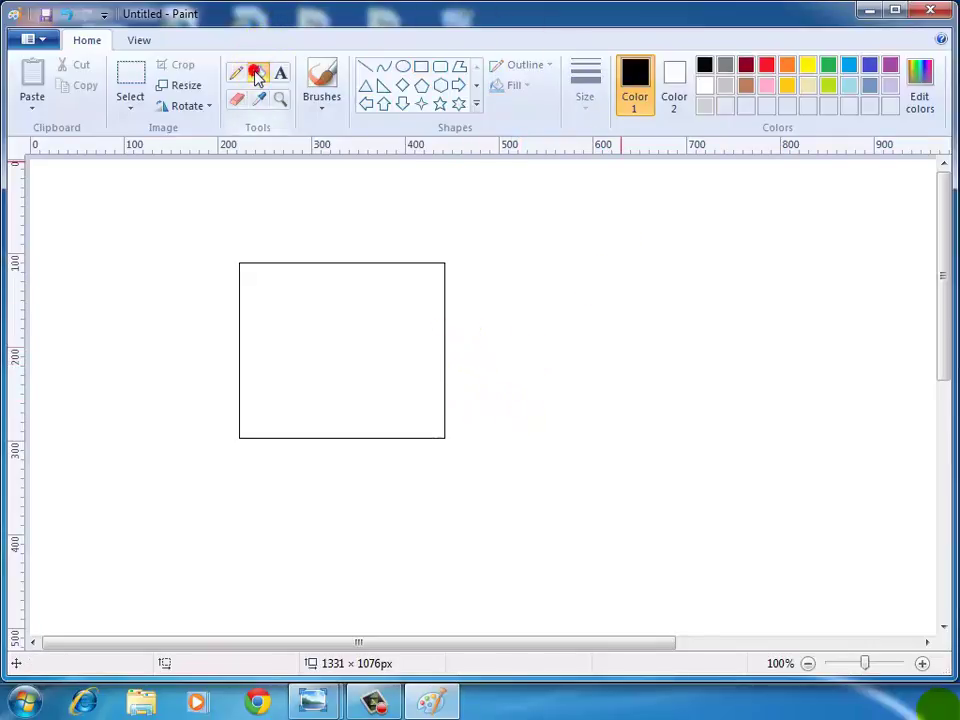
left_click(767, 88)
left_click(396, 350)
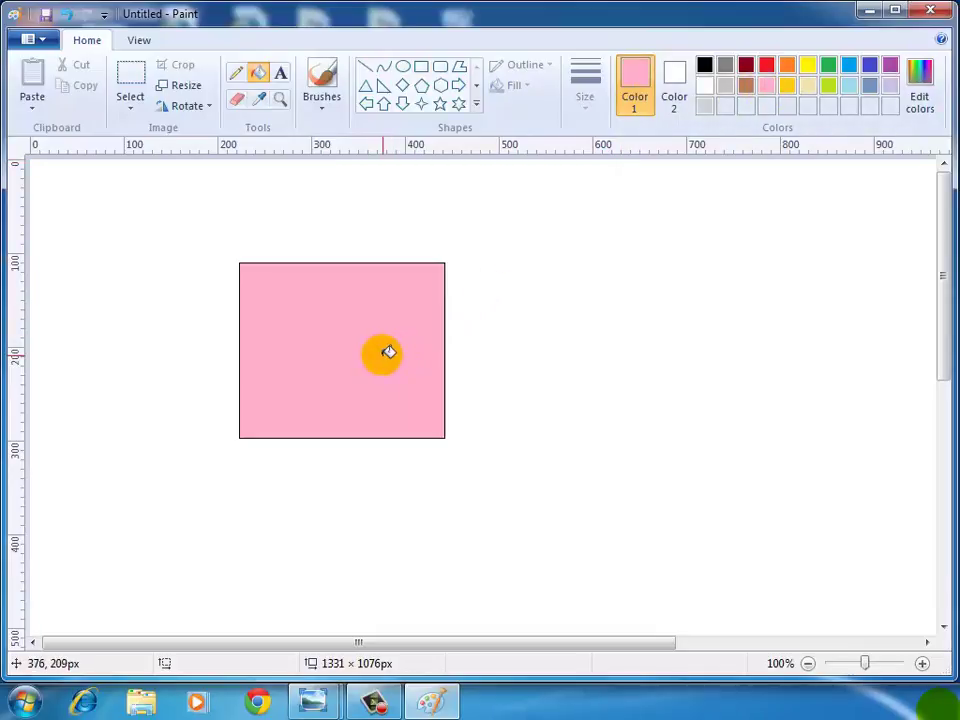
Step: Delete a rectangular selection of about 327 × 60 px across the pink rectangle's upper edge, and undo the deletion
left_click(131, 108)
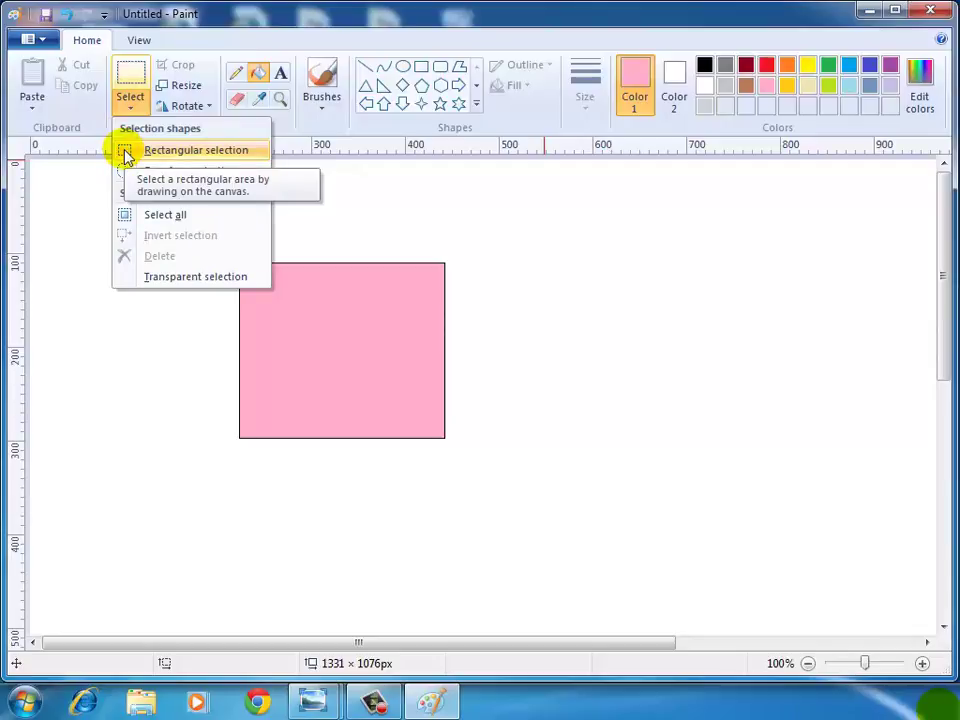
left_click(125, 153)
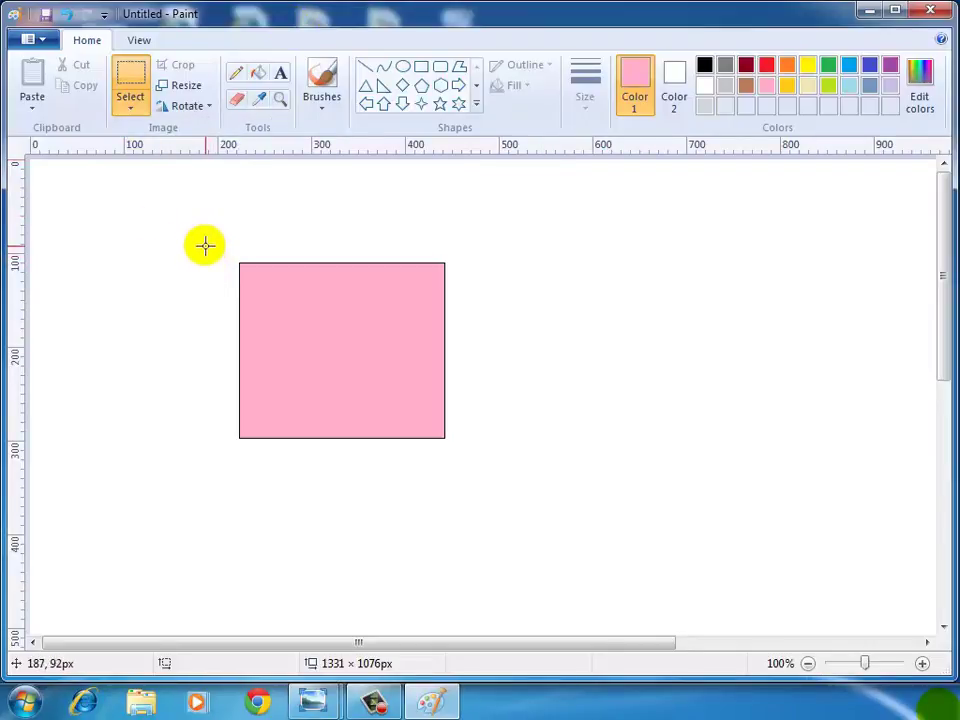
left_click_drag(205, 244, 511, 300)
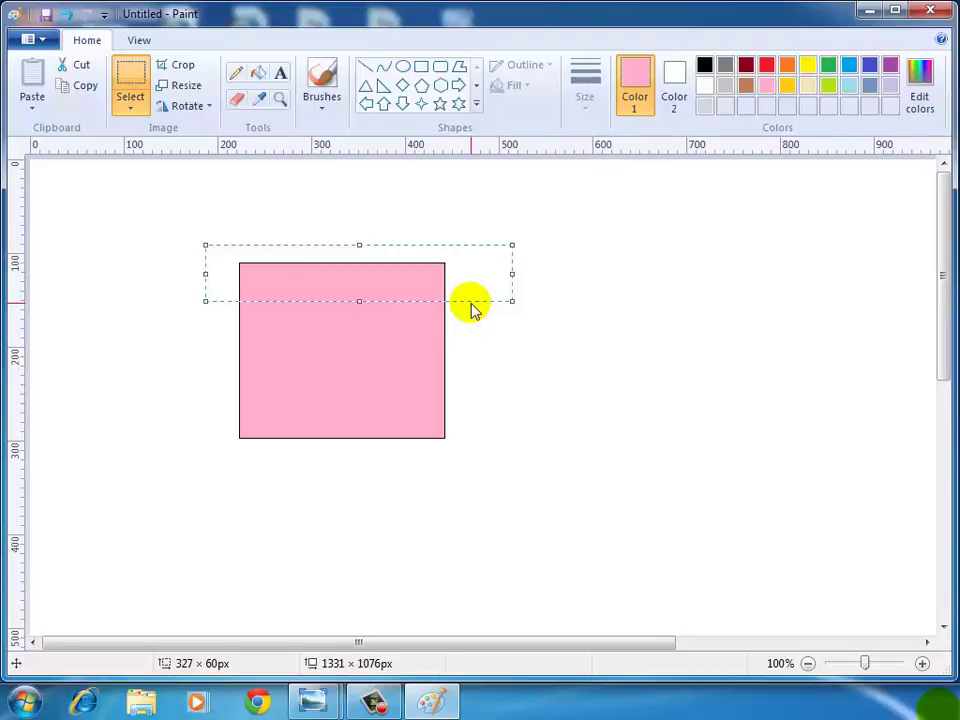
key("Delete")
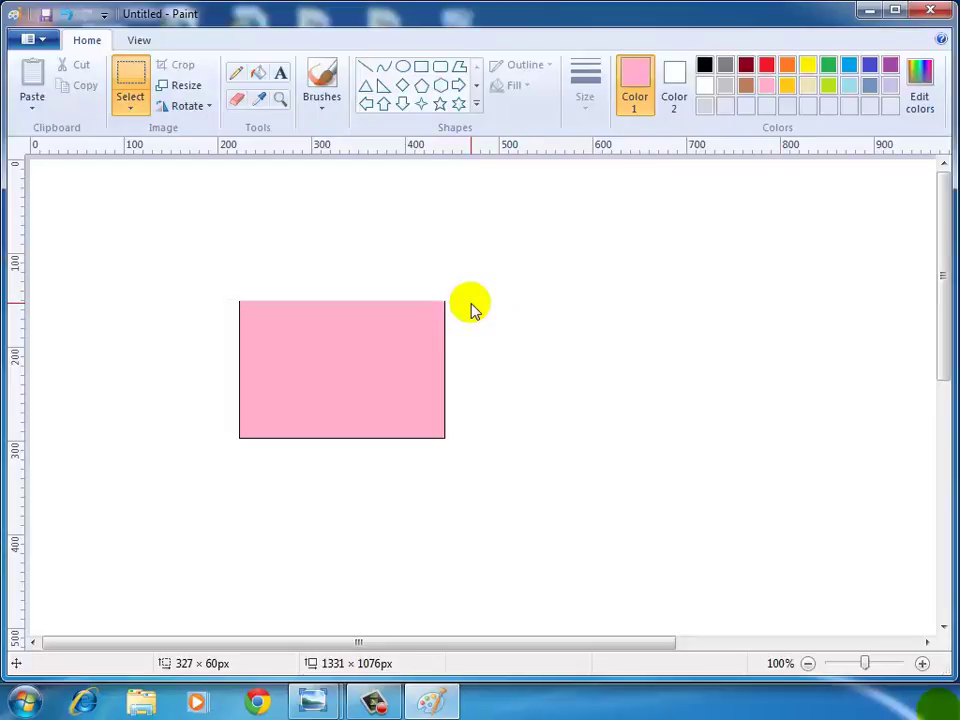
key("ctrl+z")
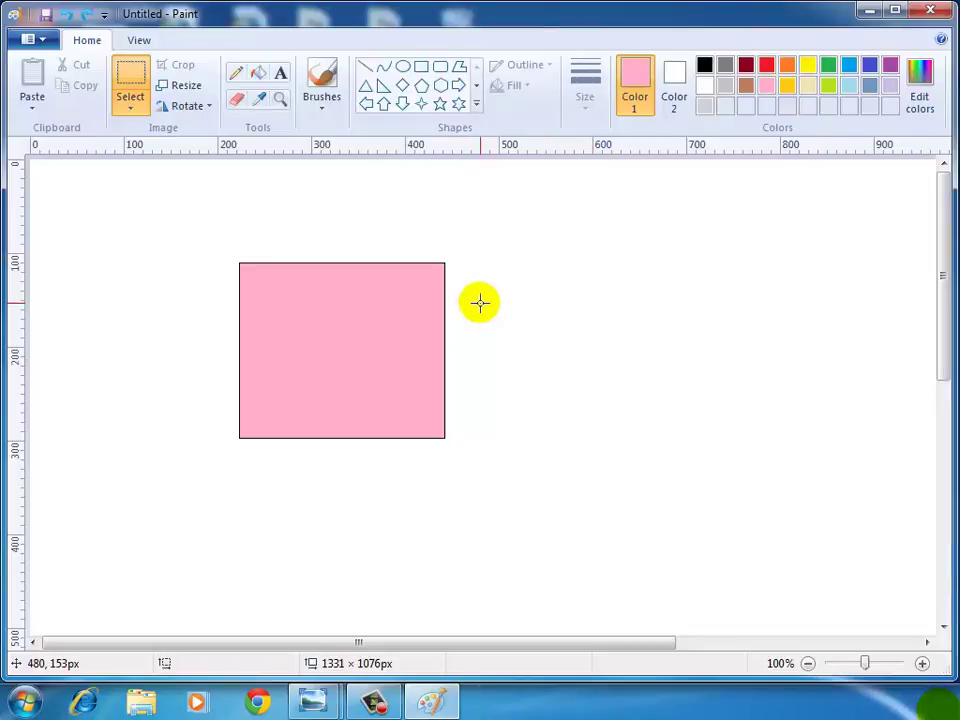
Step: Move a 294 × 91 px selection of the rectangle's upper part aside, stretch it to 294 × 200 px, and undo both changes
left_click(134, 110)
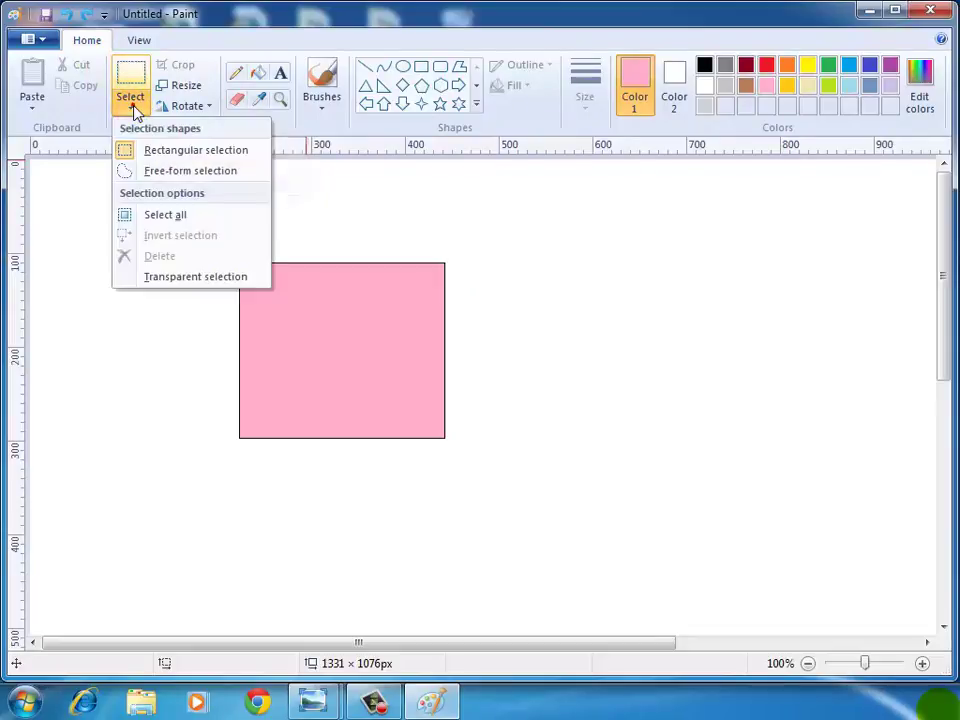
left_click(155, 152)
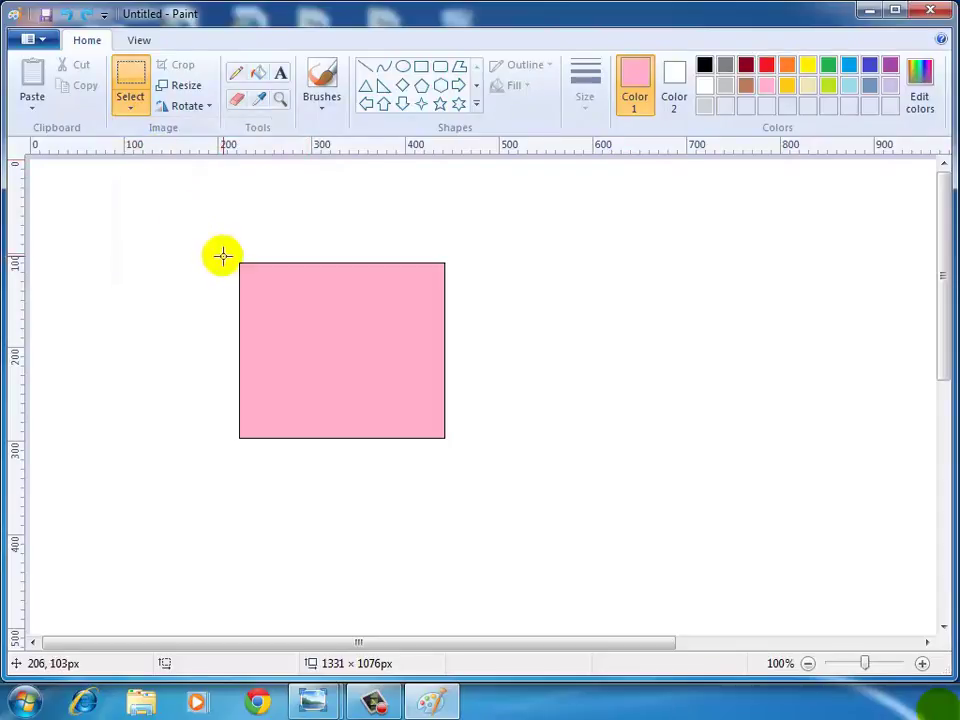
left_click_drag(214, 244, 489, 329)
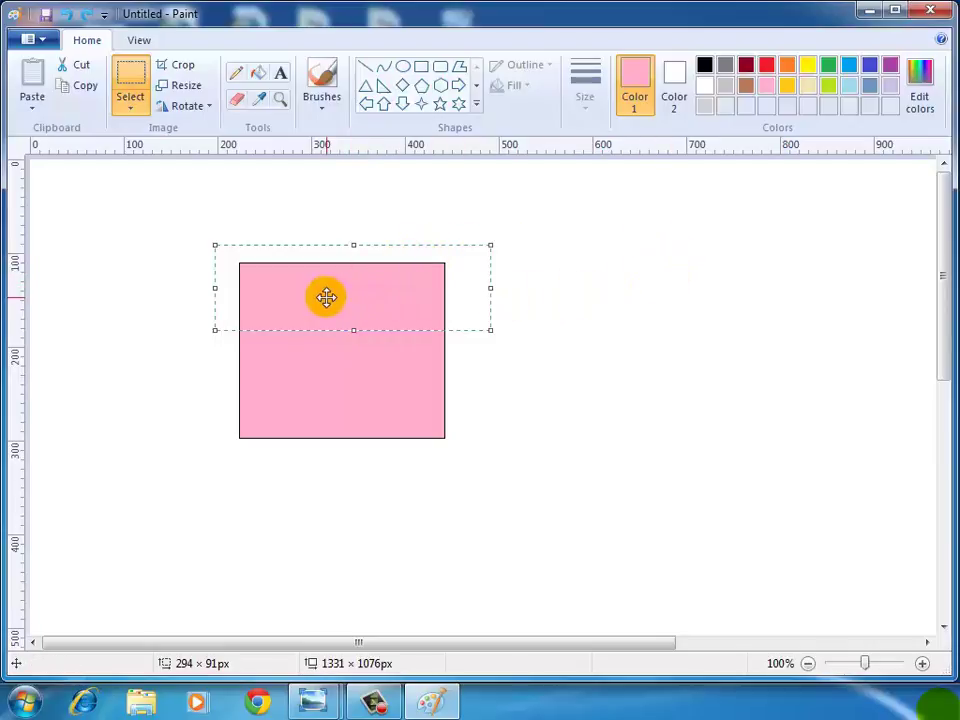
left_click_drag(326, 296, 572, 294)
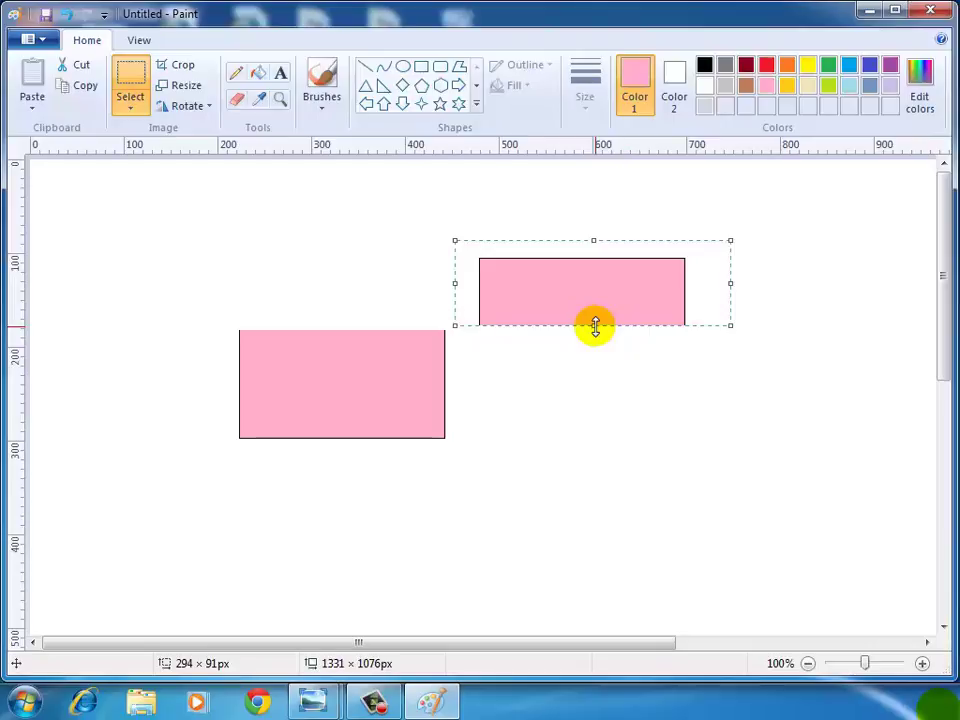
left_click_drag(595, 326, 600, 428)
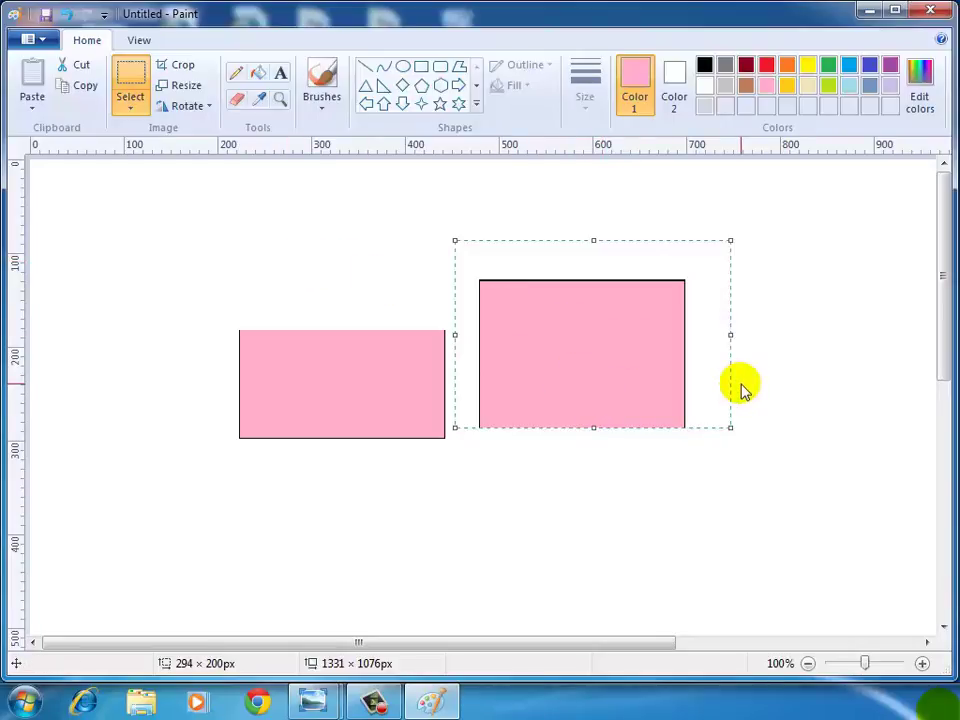
key("ctrl+z")
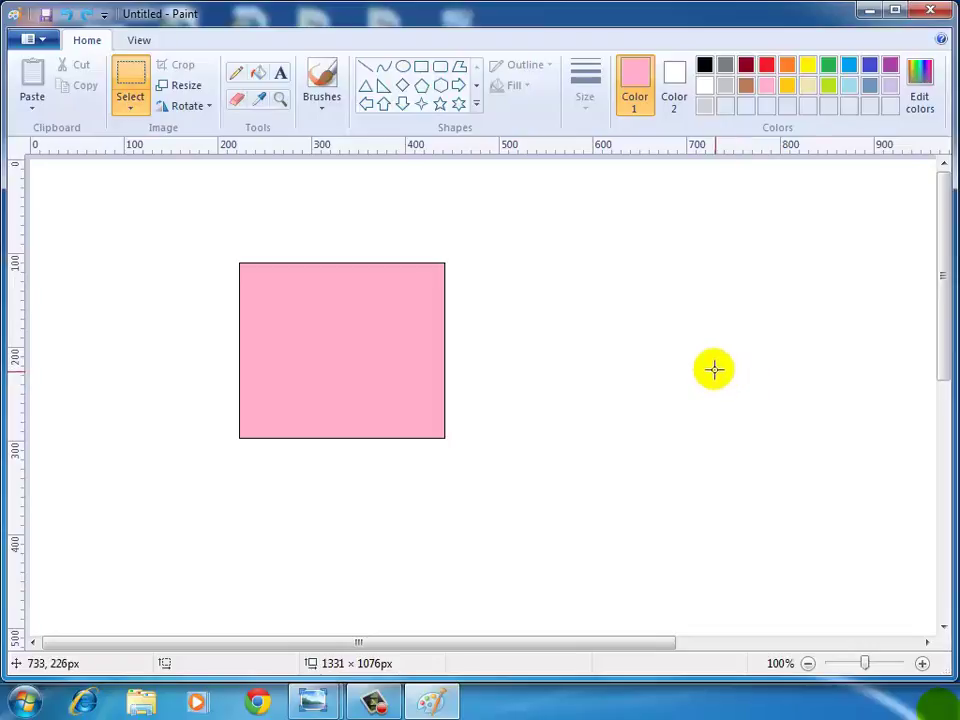
Step: Move an irregular free-form selection out of the pink rectangle to the empty area beside it and enlarge it to about 285 × 263 px
left_click(131, 106)
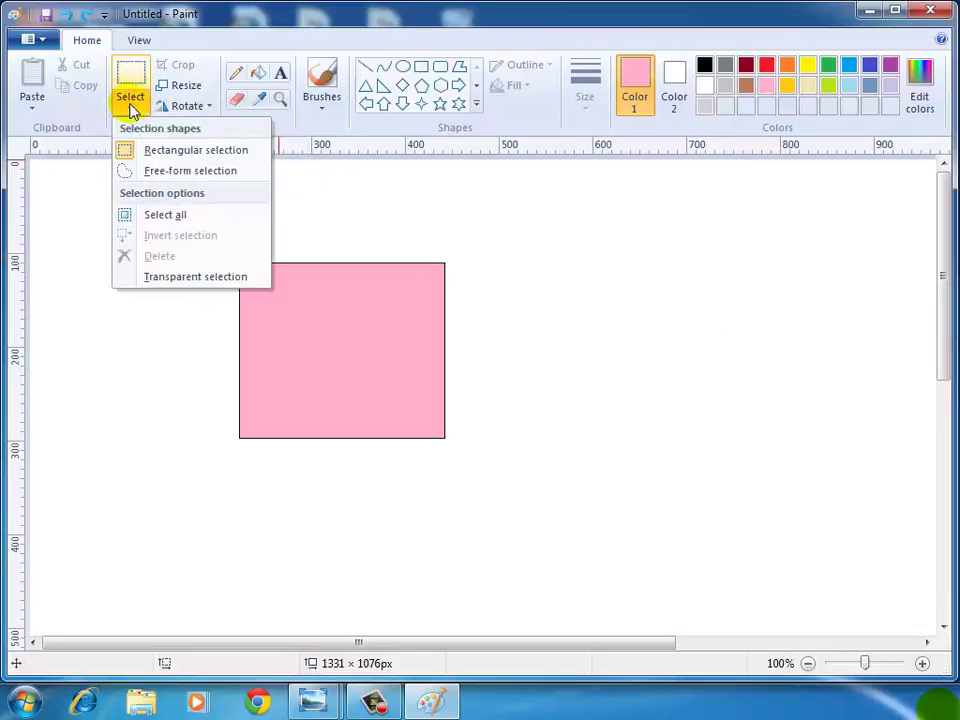
left_click(237, 172)
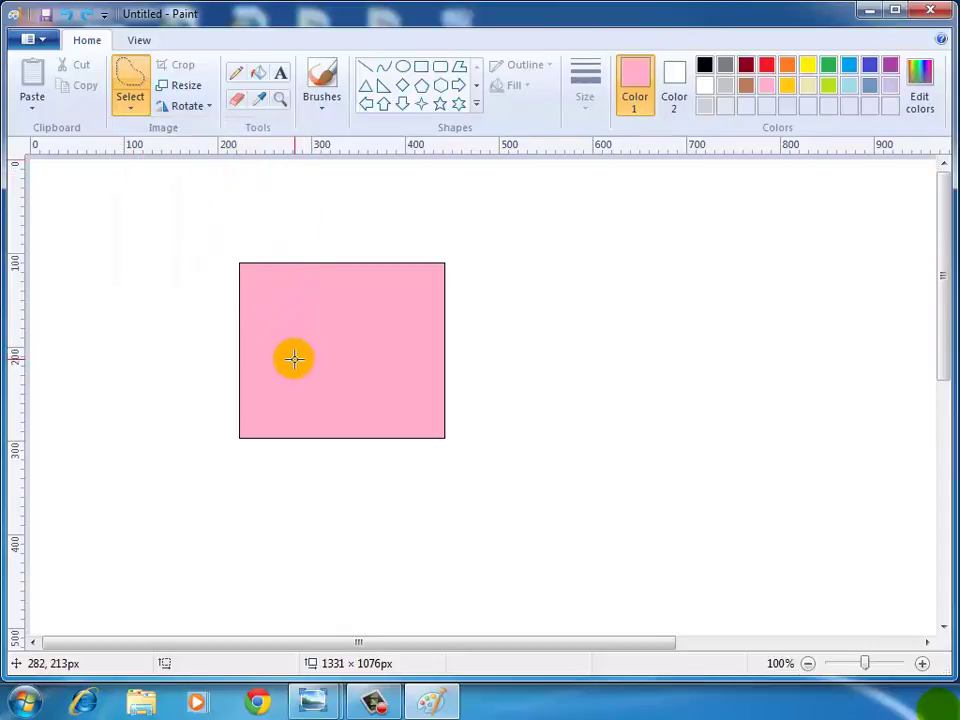
mouse_move(289, 358)
left_mouse_down()
mouse_move(283, 317)
mouse_move(324, 289)
mouse_move(371, 277)
mouse_move(377, 321)
mouse_move(345, 371)
mouse_move(274, 390)
mouse_move(285, 358)
left_mouse_up()
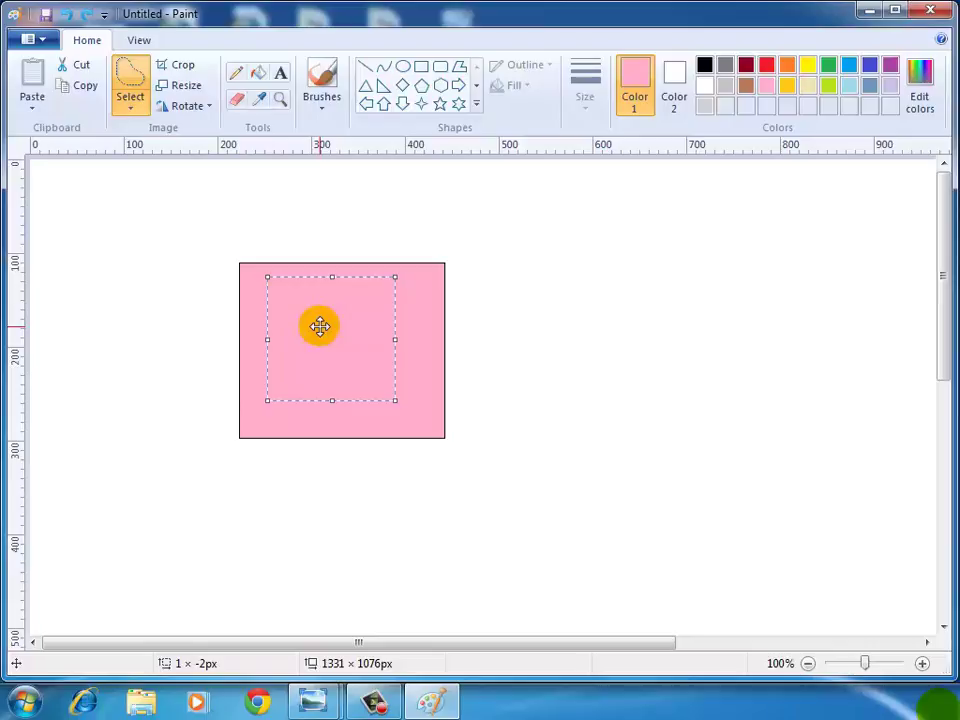
left_click_drag(320, 326, 583, 345)
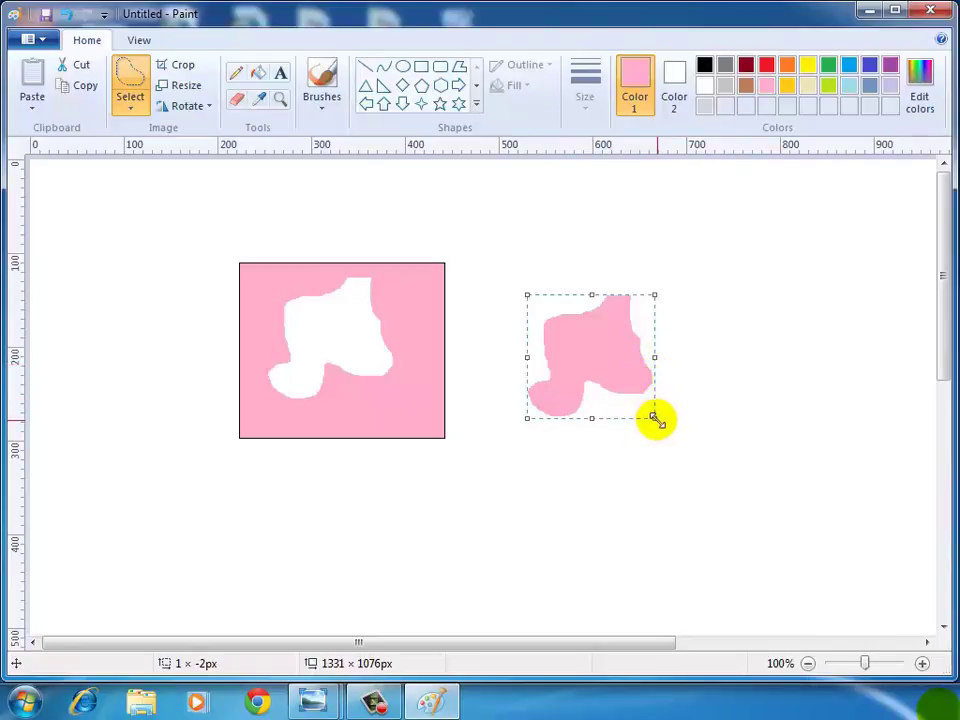
left_click_drag(655, 418, 793, 540)
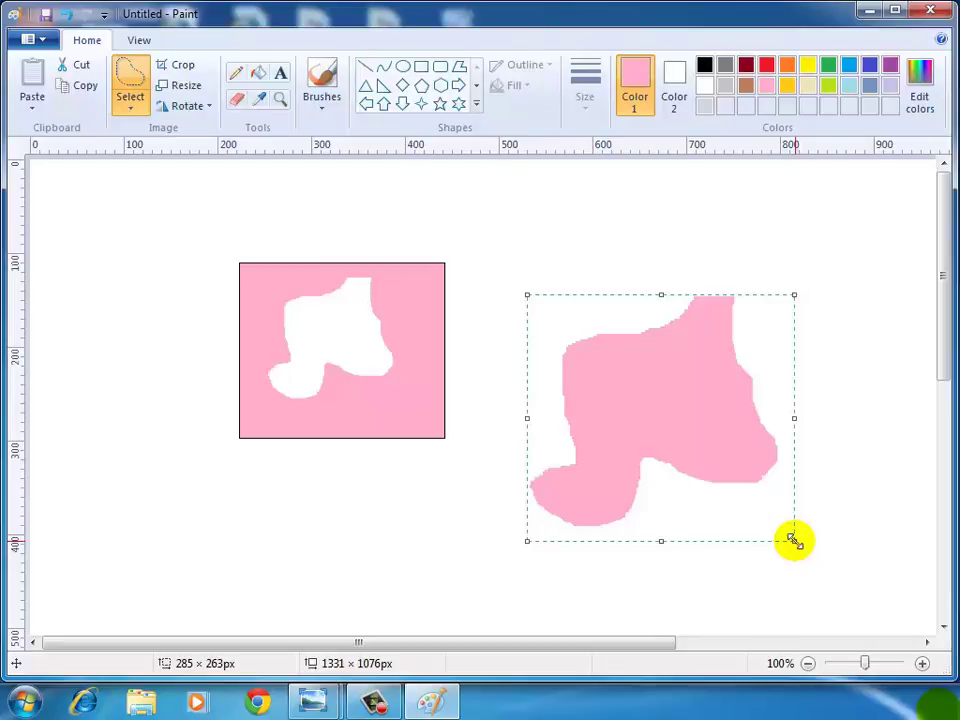
Step: Delete the enlarged free-form piece and clear the entire canvas with Select all
key("Delete")
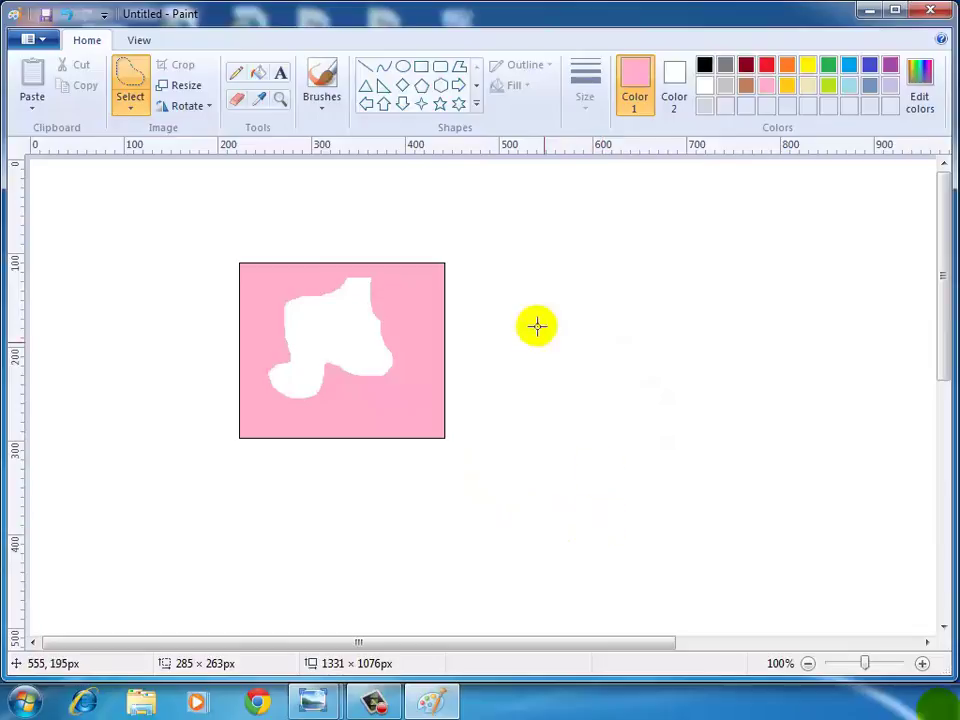
left_click(130, 107)
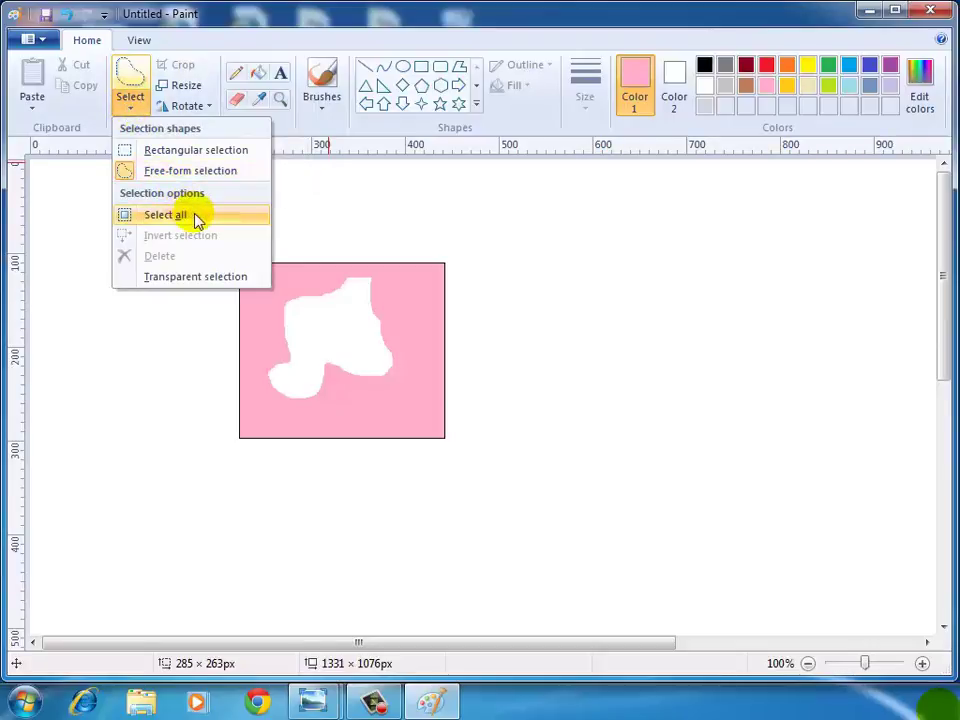
left_click(195, 218)
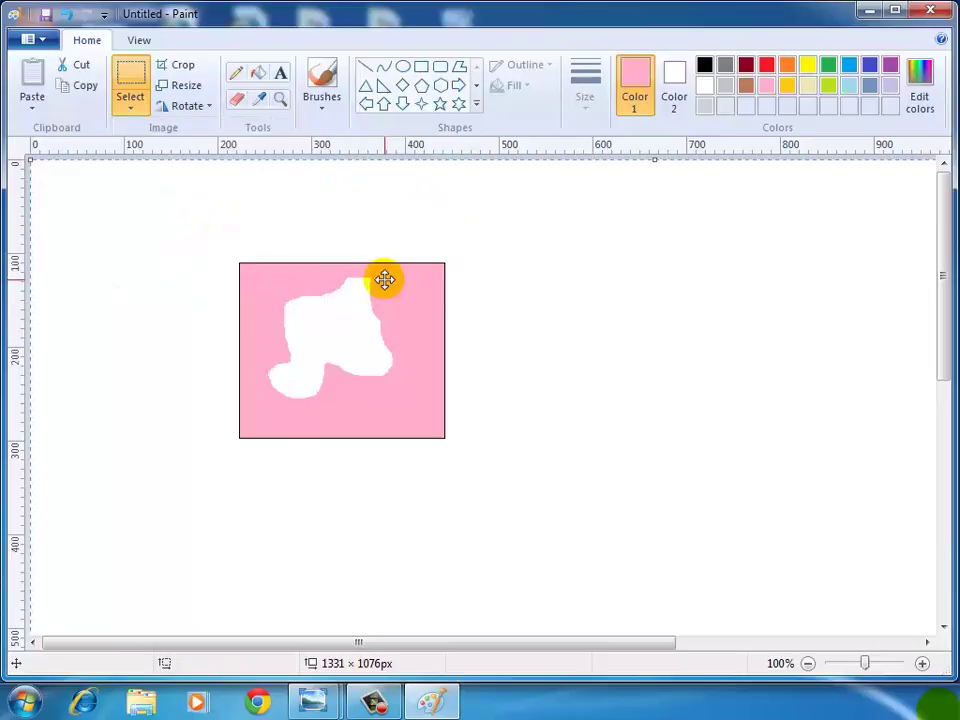
key("Delete")
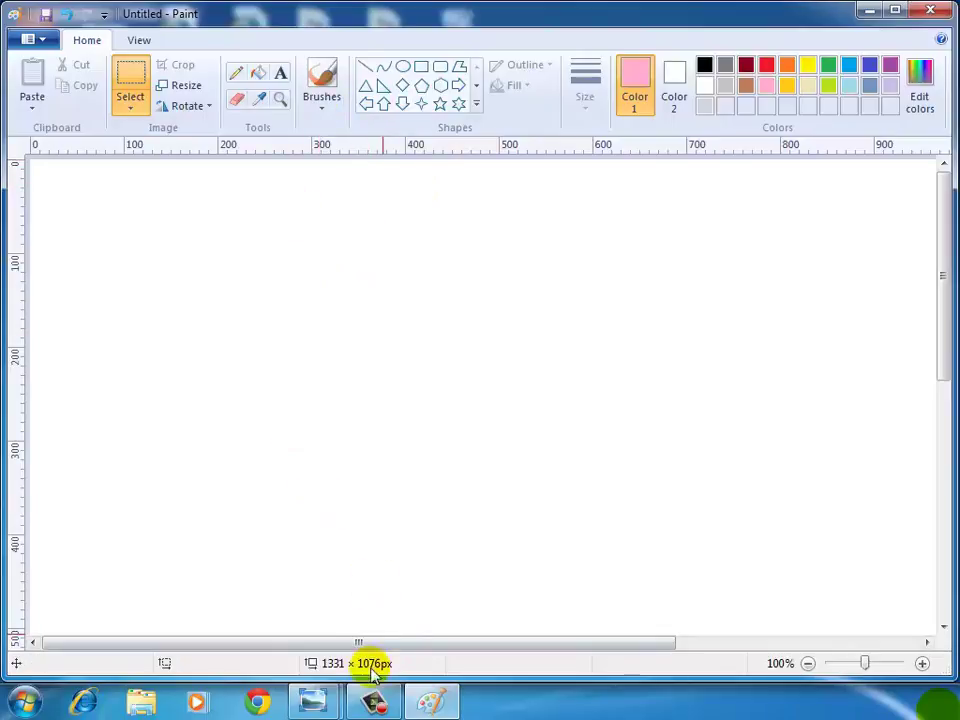
left_click(377, 702)
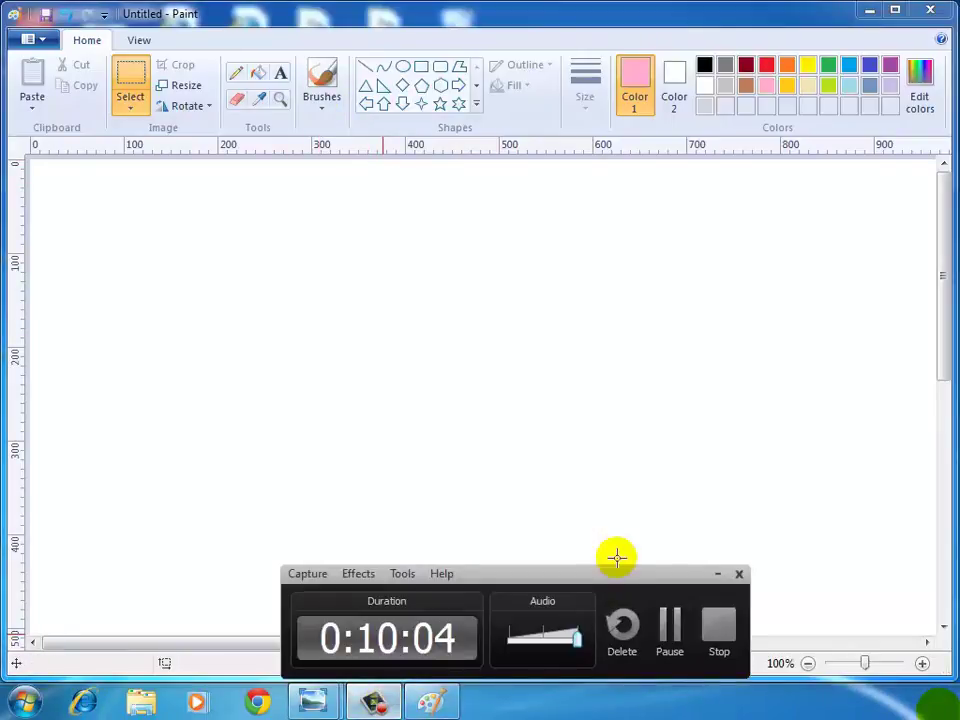
left_click(716, 574)
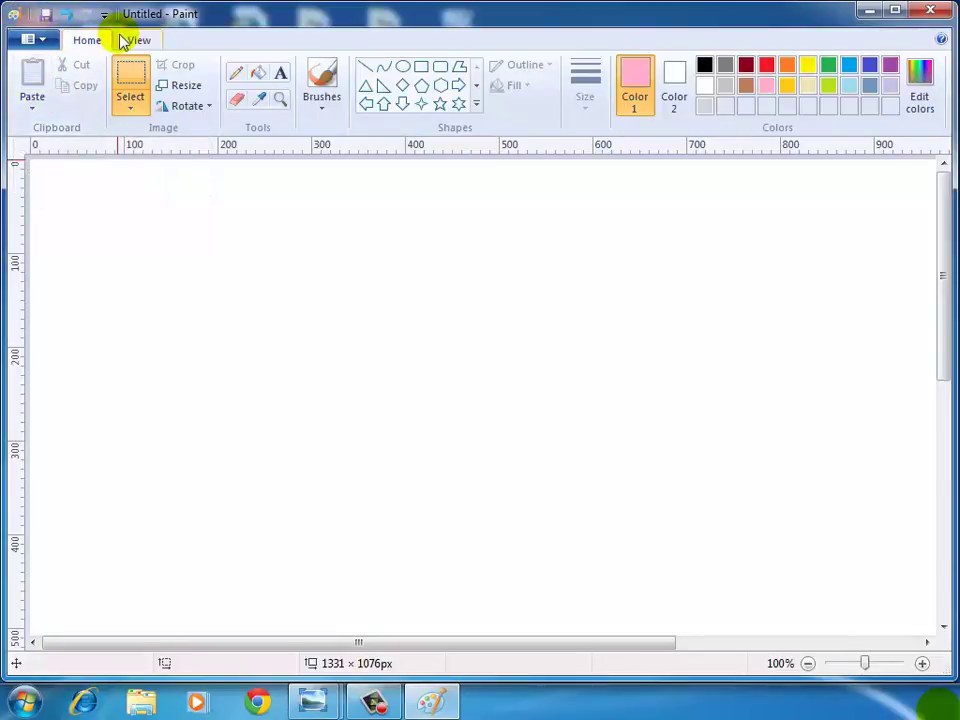
Step: Draw a six-point star of about 202 × 198 px with a light-pink outline and fill it with light blue
left_click(458, 104)
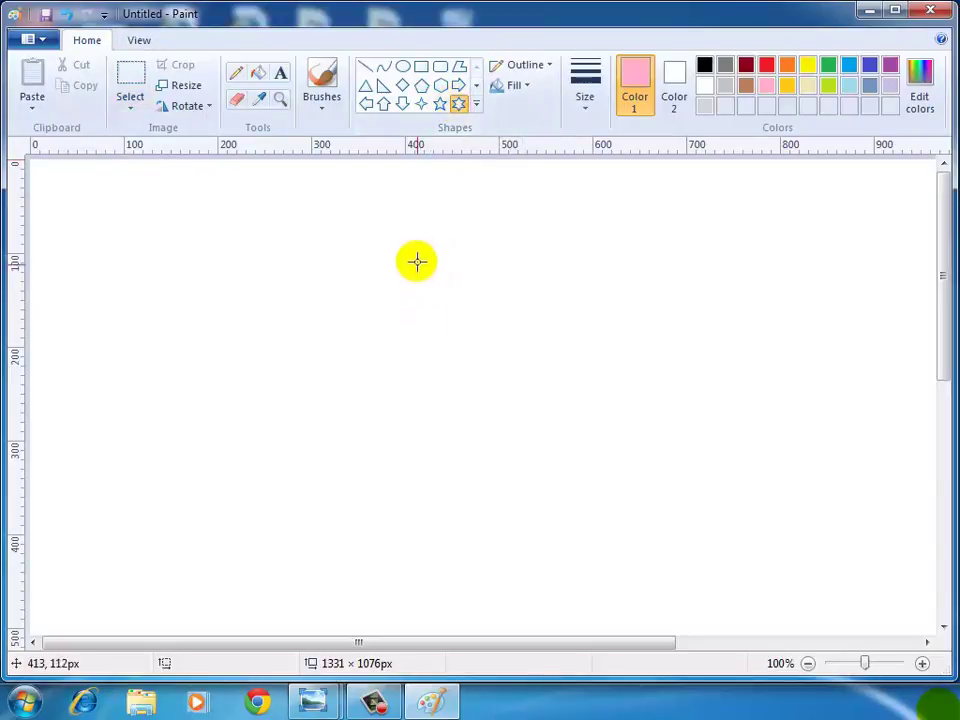
left_click_drag(417, 254, 606, 438)
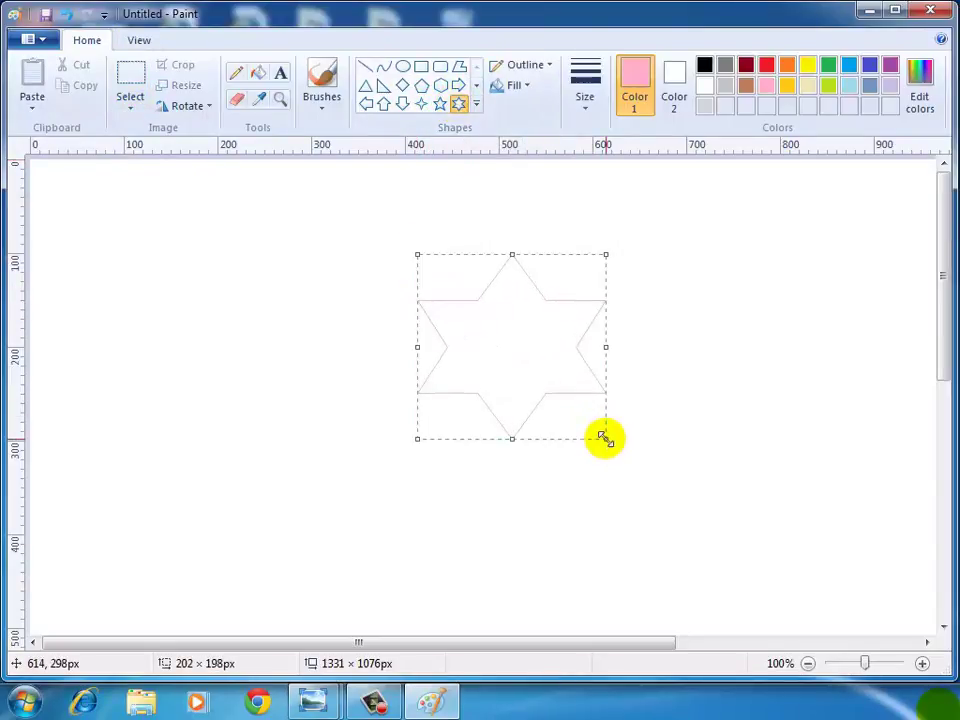
left_click(257, 74)
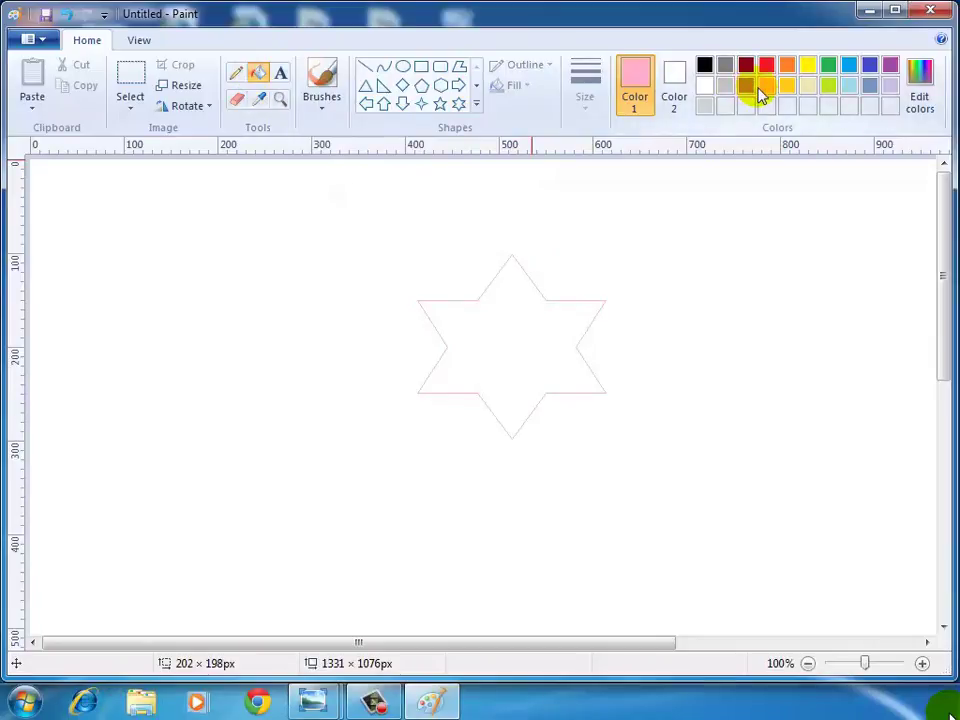
left_click(514, 309)
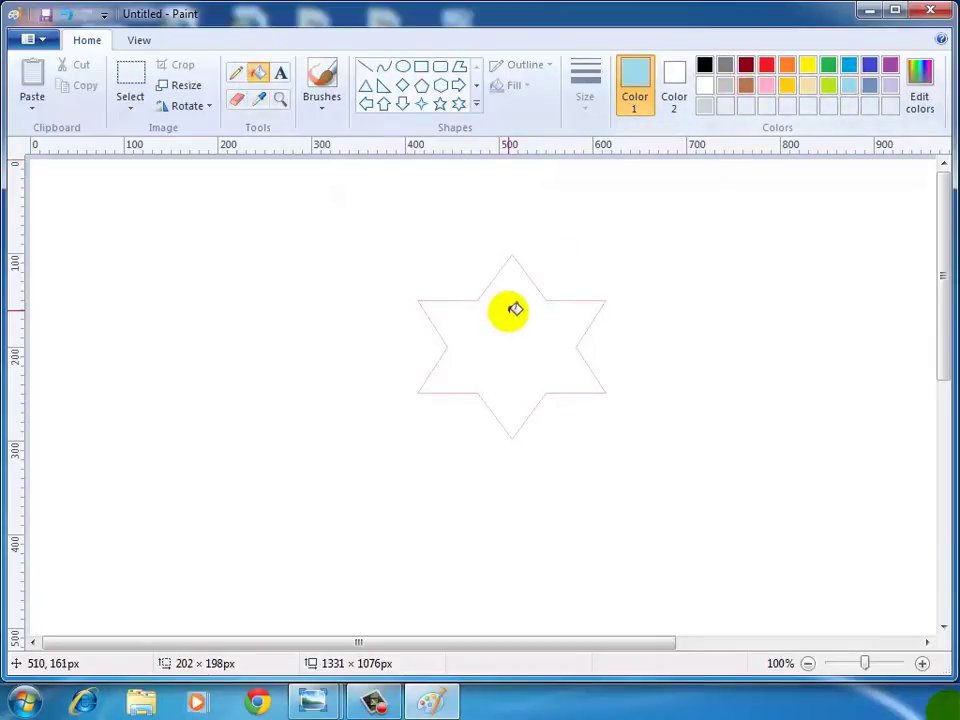
left_click(514, 309)
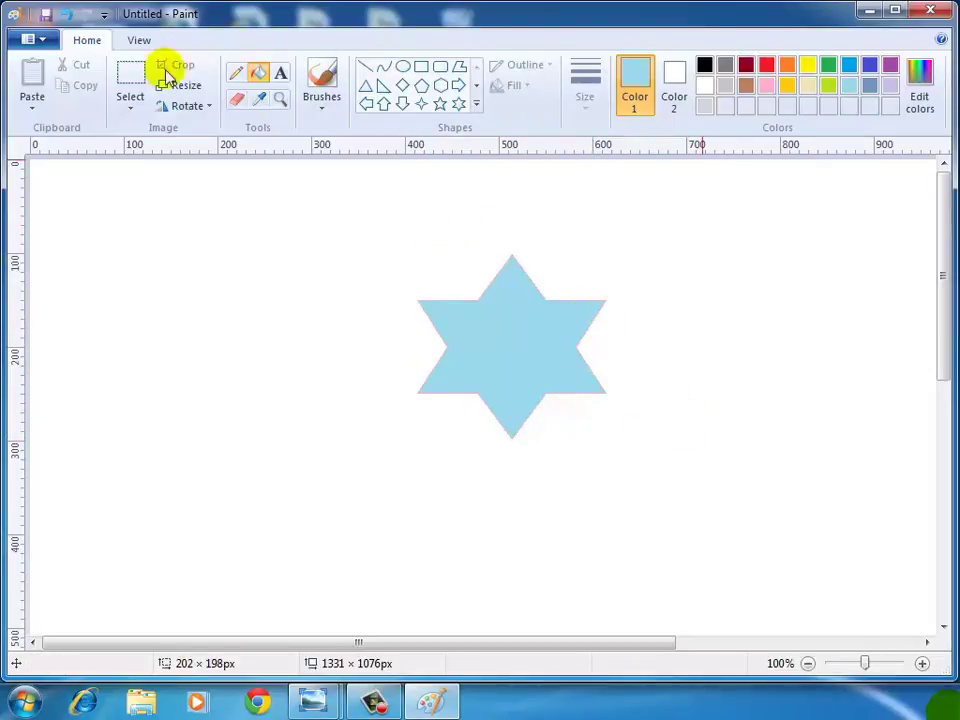
Step: Copy the six-point star with a 264 × 264 px rectangular selection and place the pasted copy to the left of the original
left_click(130, 100)
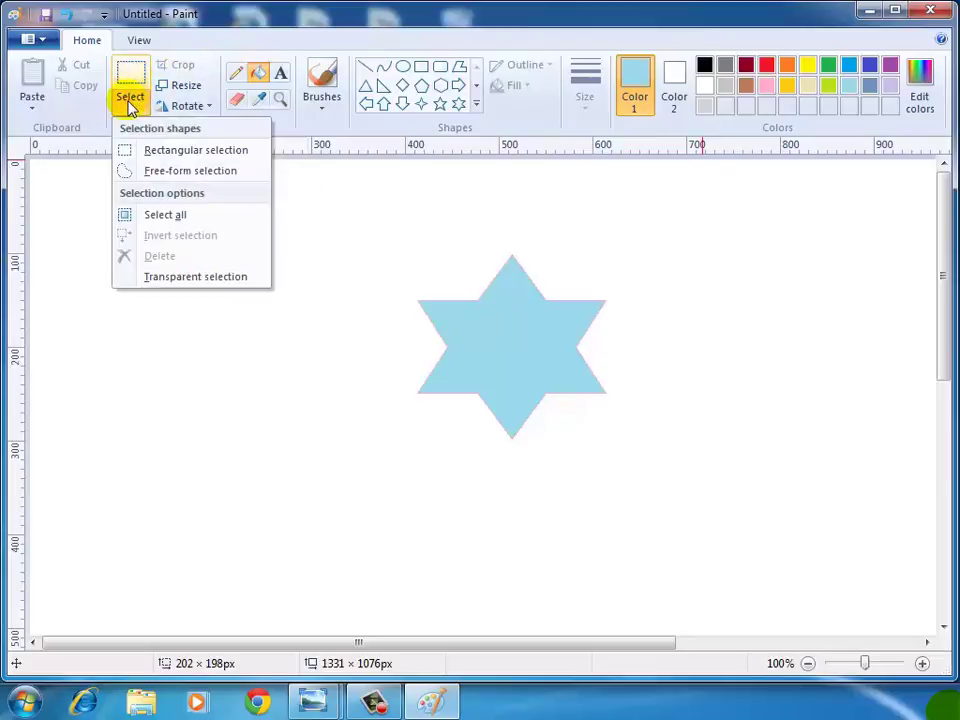
left_click(145, 152)
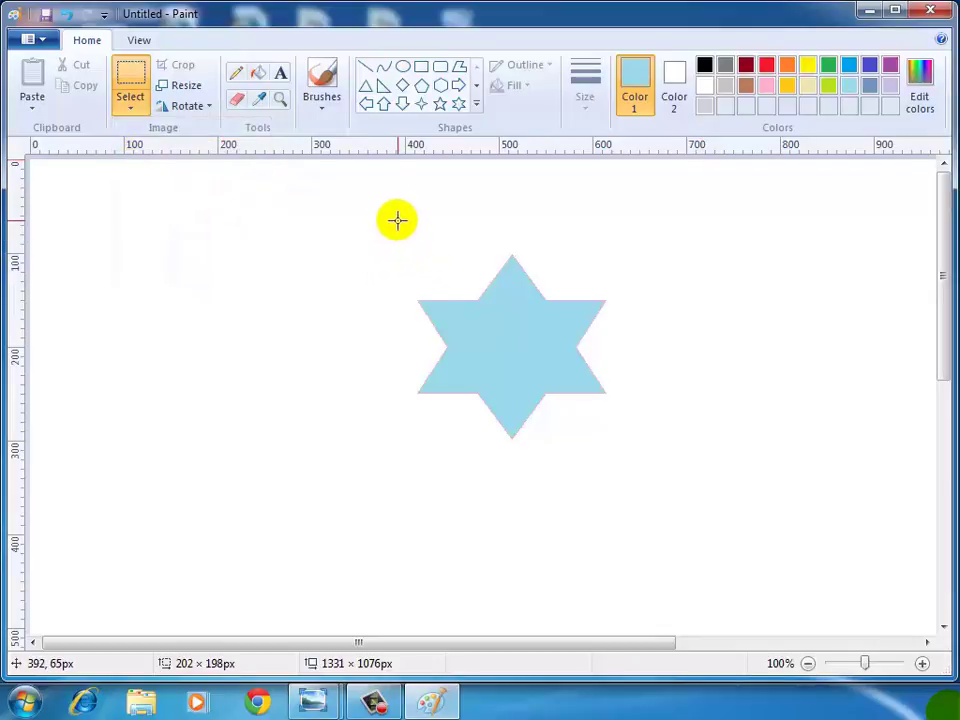
left_click_drag(398, 221, 645, 467)
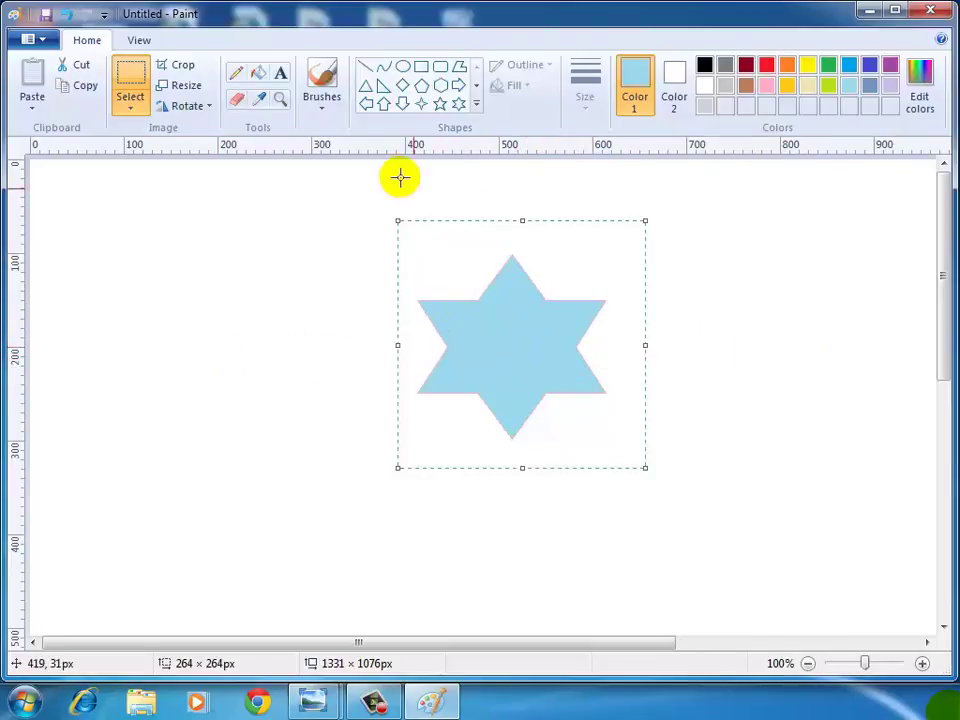
left_click(78, 88)
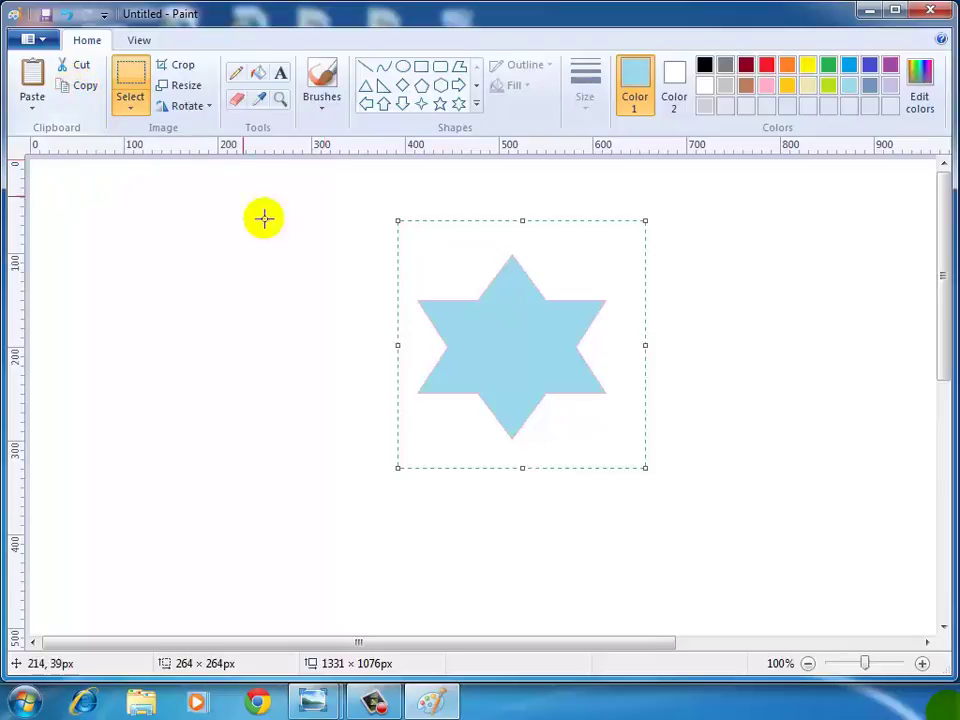
left_click(459, 326)
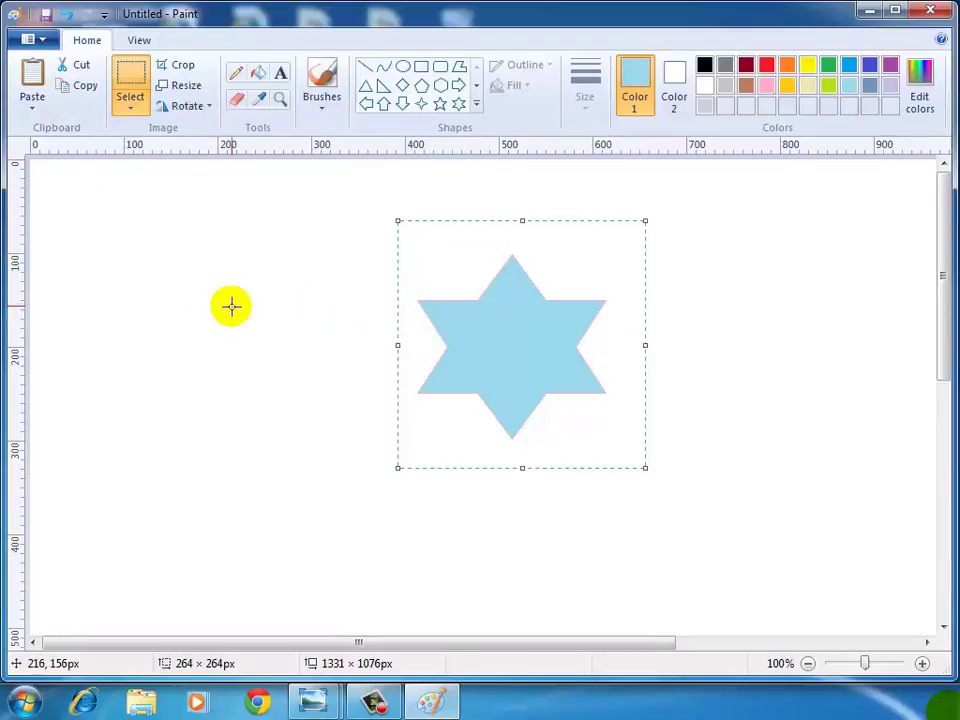
left_click(33, 78)
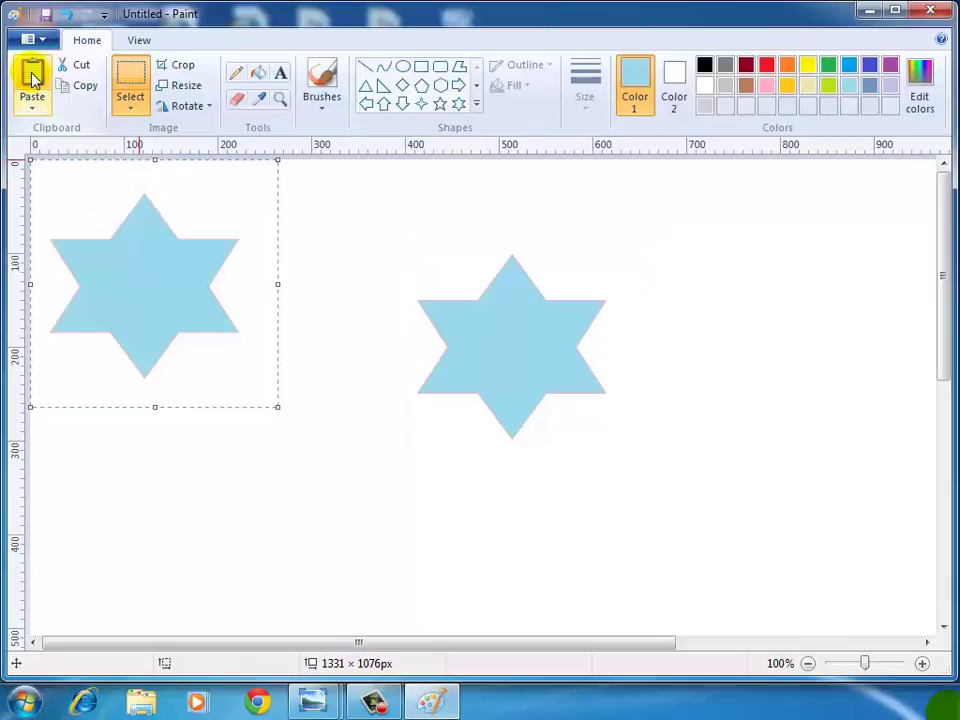
left_click_drag(139, 264, 279, 319)
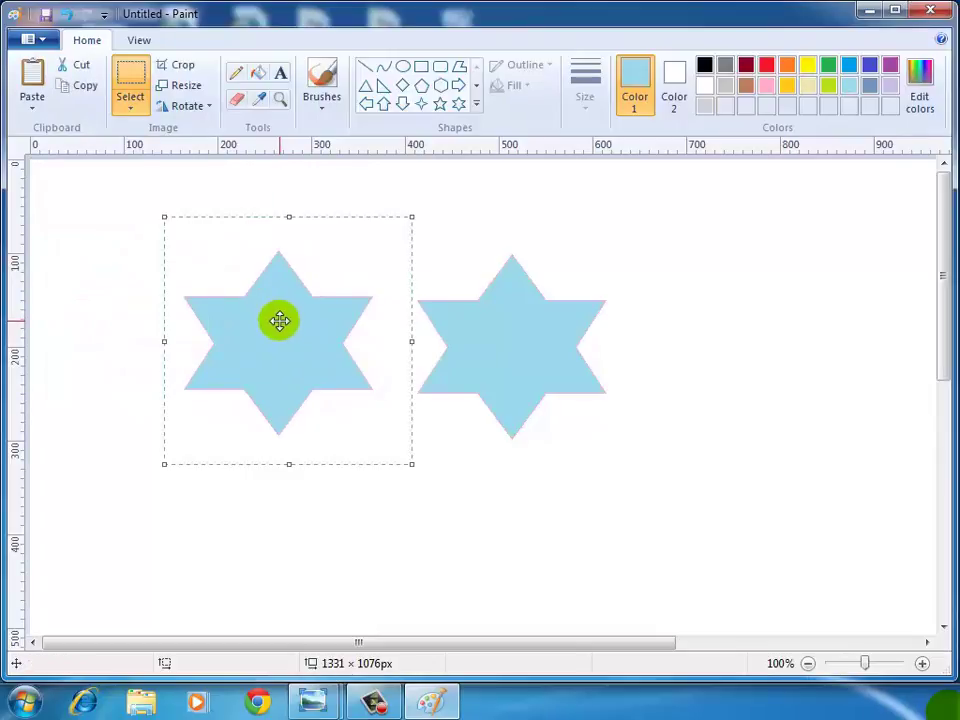
left_click(687, 369)
left_click(687, 369)
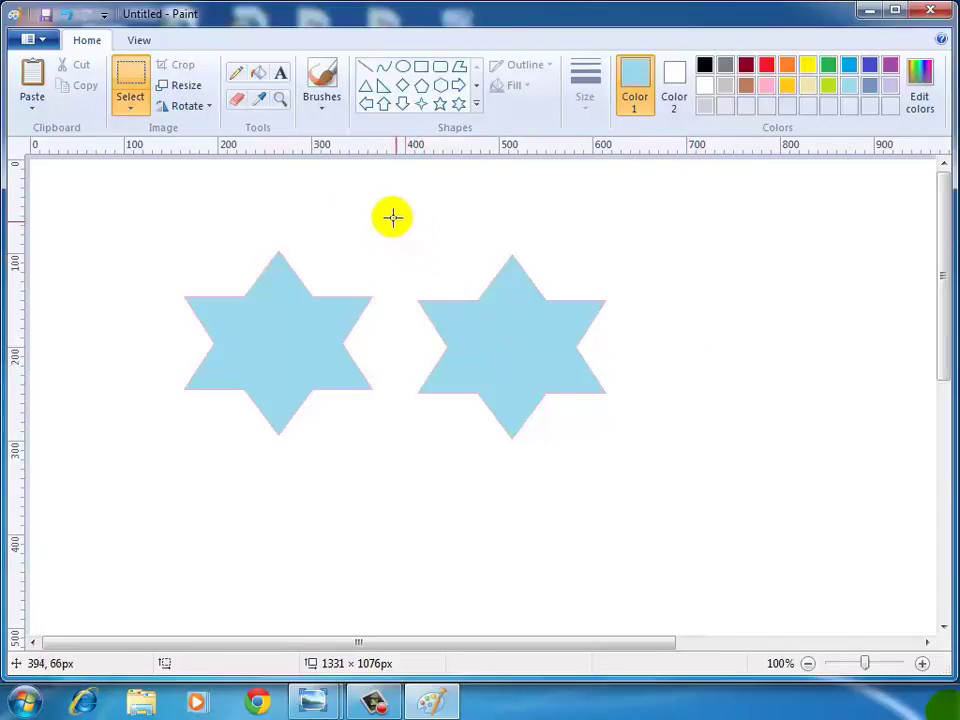
Step: Copy the original star with a 243 × 252 px rectangular selection and place the pasted copy to its right
left_click(133, 77)
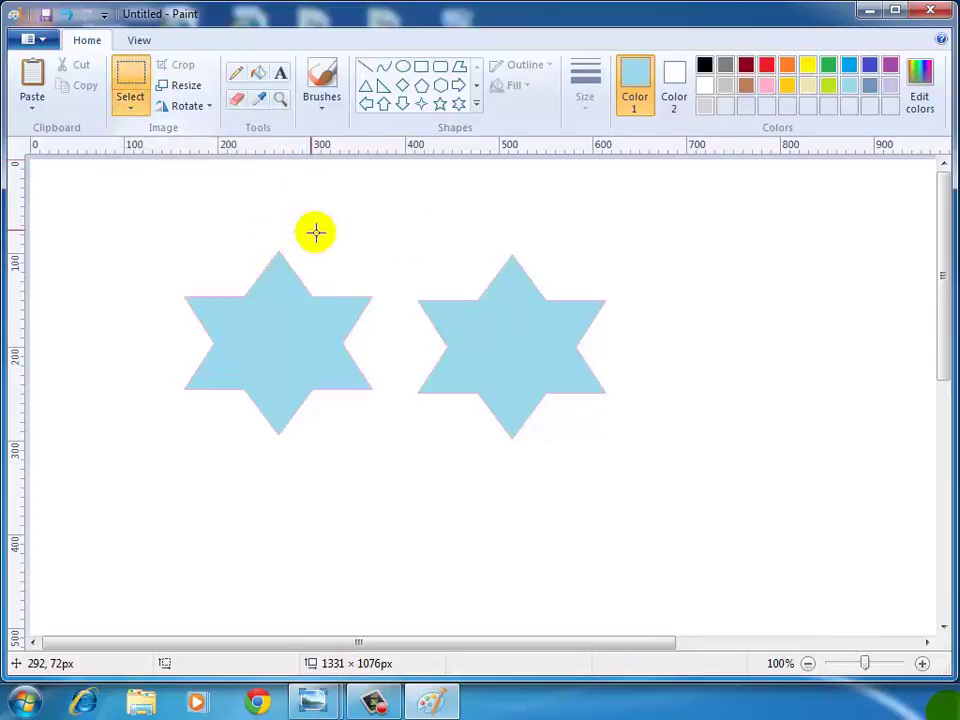
left_click_drag(405, 207, 632, 442)
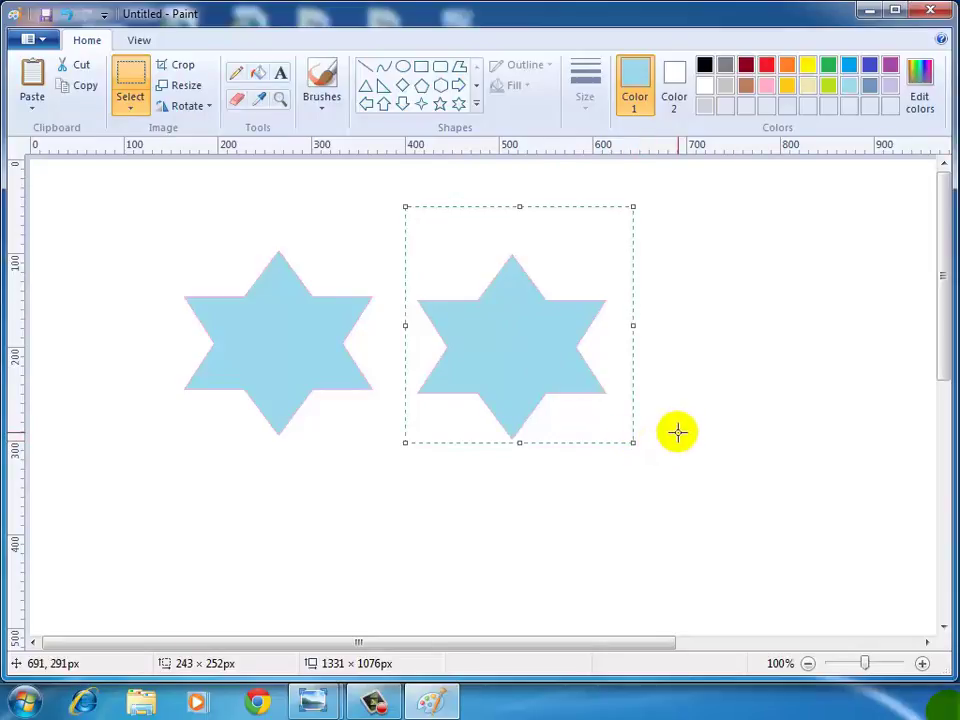
left_click(85, 93)
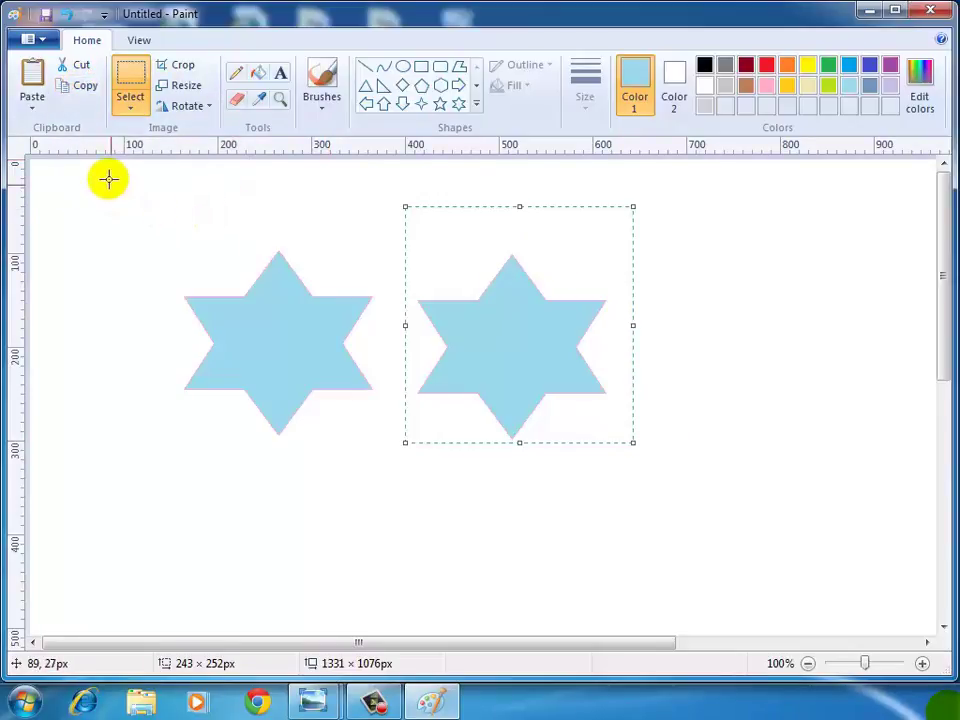
left_click(33, 74)
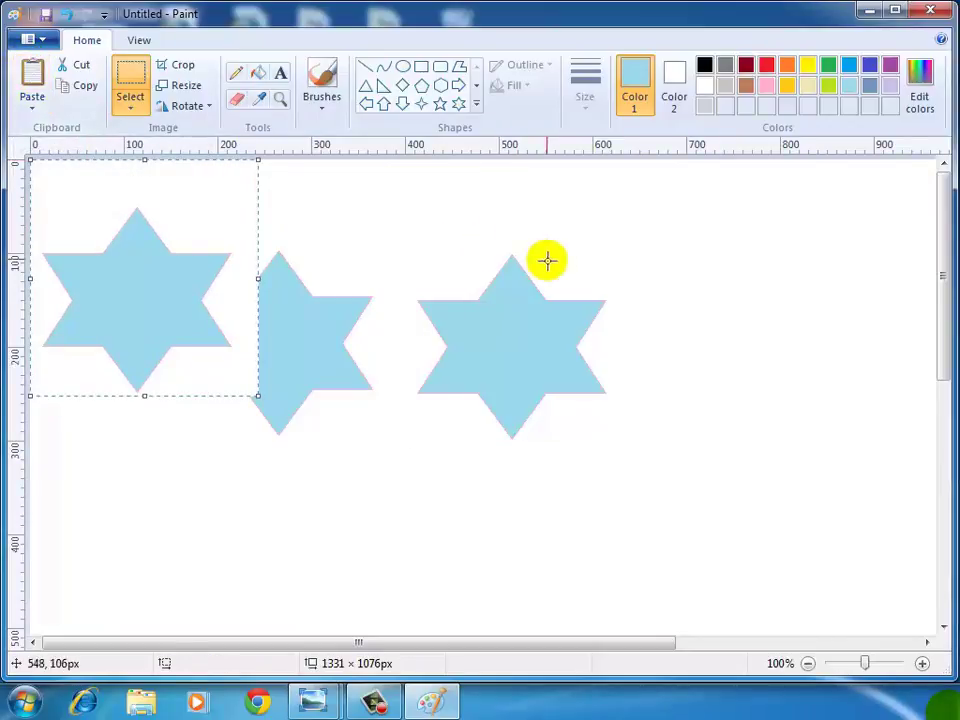
left_click_drag(123, 273, 722, 319)
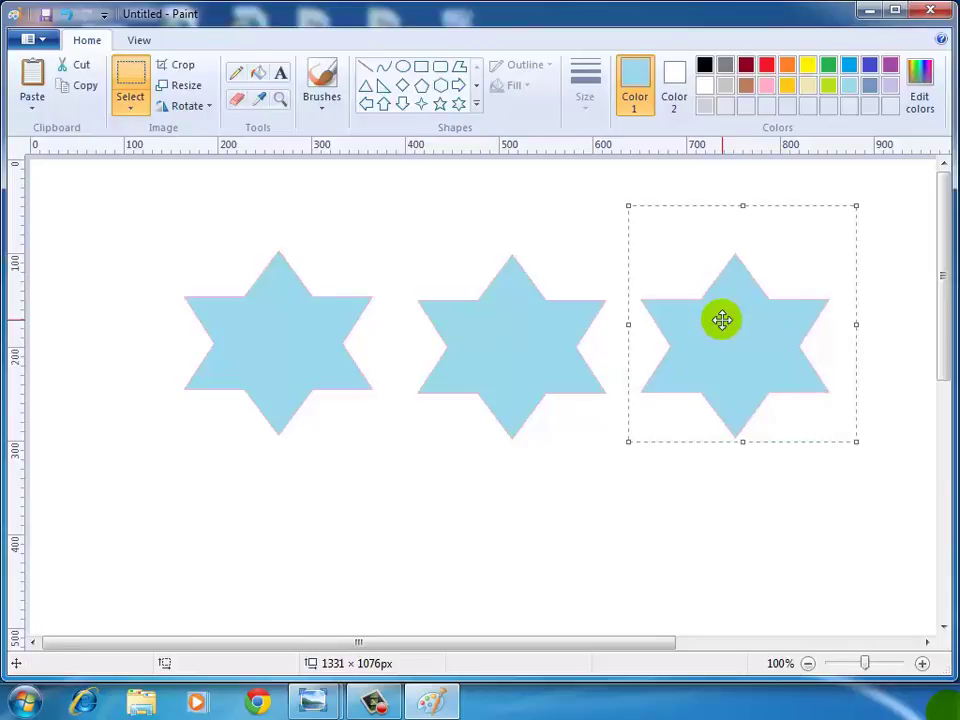
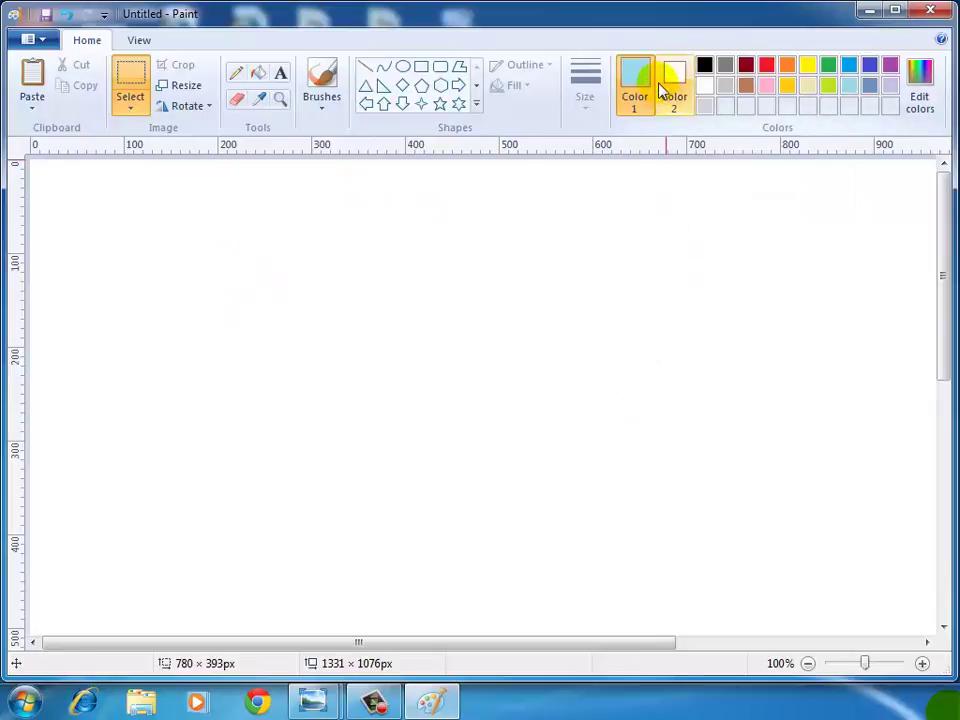
Step: Set Color 1 to light pink and Color 2 to light blue, and draw a wavy freehand pencil line mid-canvas
left_click(767, 89)
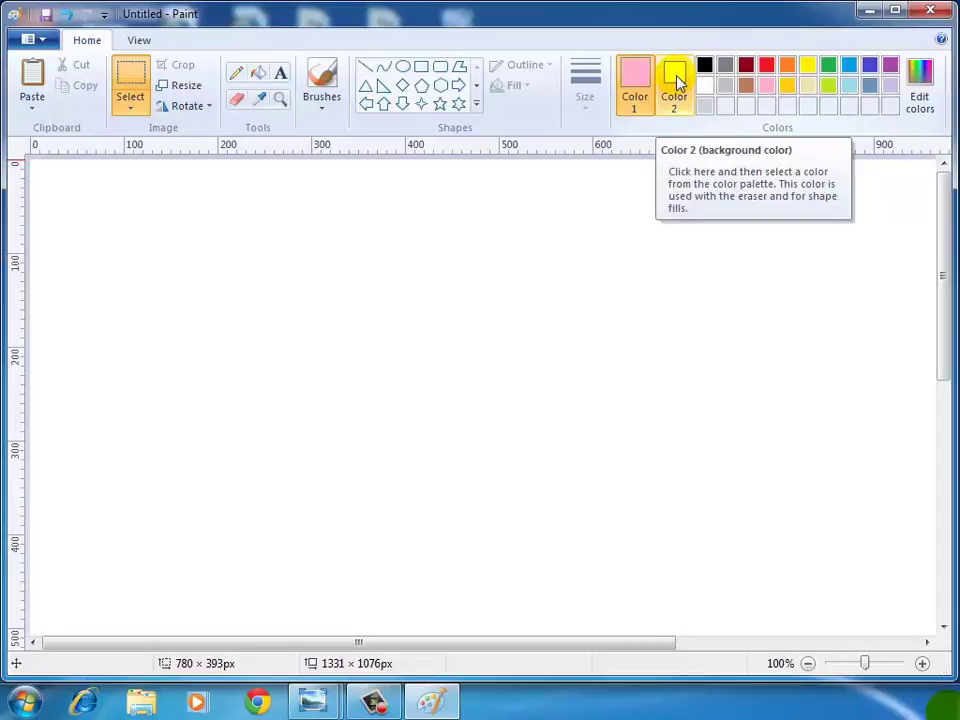
left_click(670, 80)
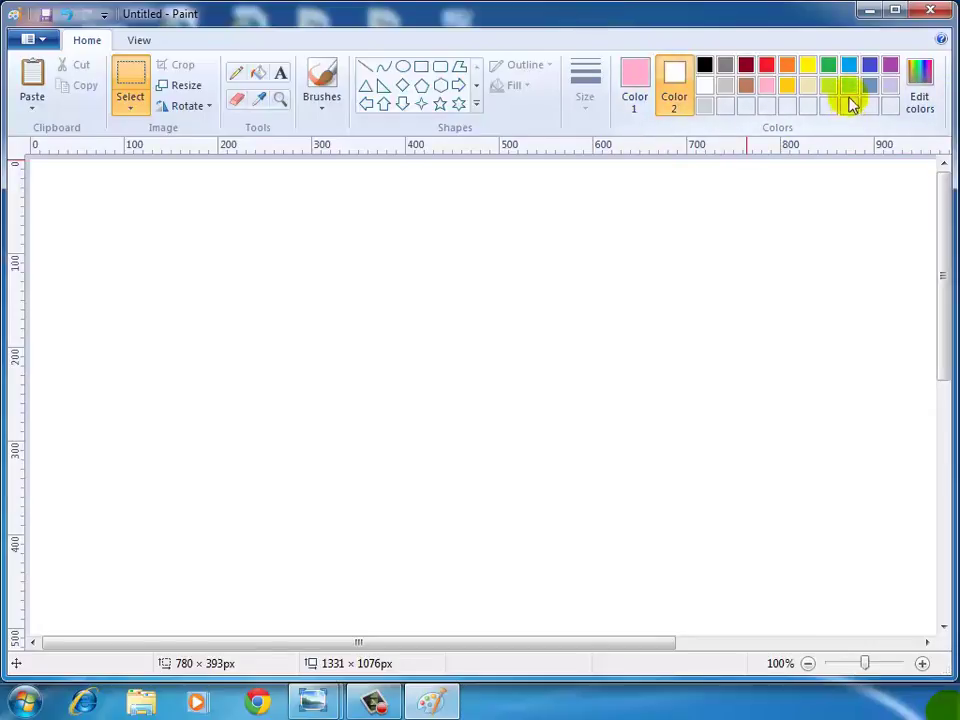
left_click(849, 88)
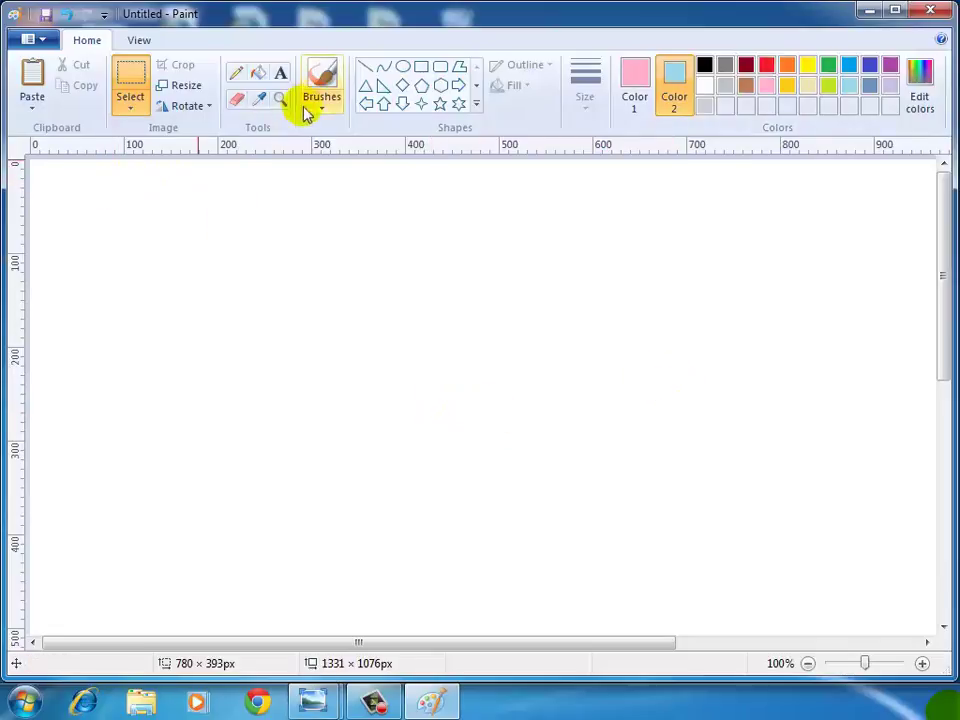
left_click(236, 74)
mouse_move(354, 349)
left_mouse_down()
mouse_move(419, 302)
mouse_move(554, 398)
mouse_move(645, 382)
left_mouse_up()
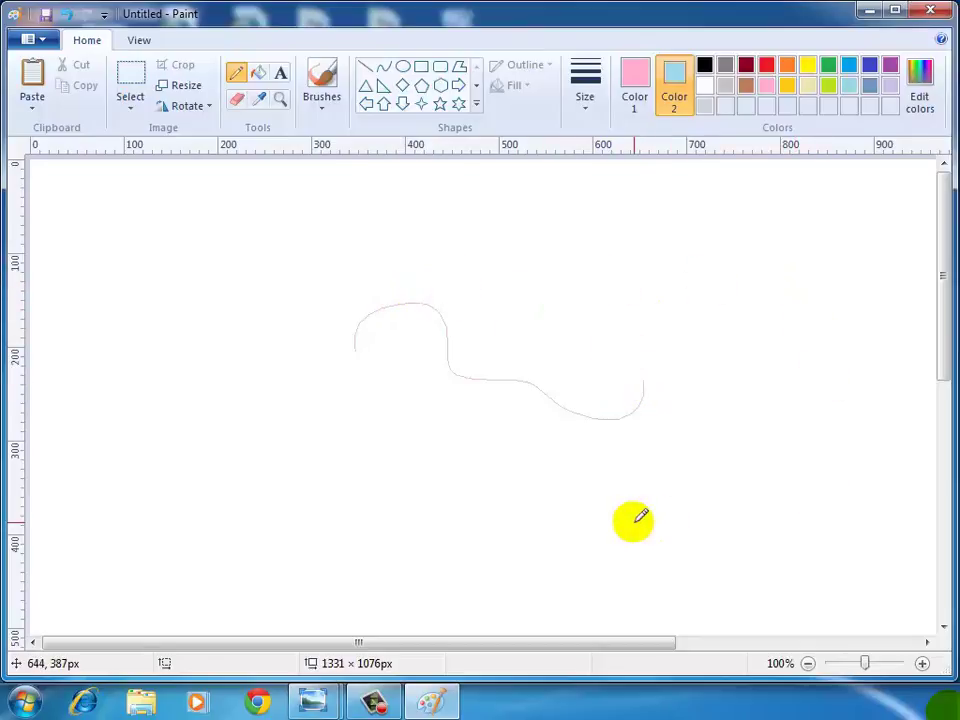
Step: Select the whole canvas and delete its contents with light blue as the background colour
key("ctrl+a")
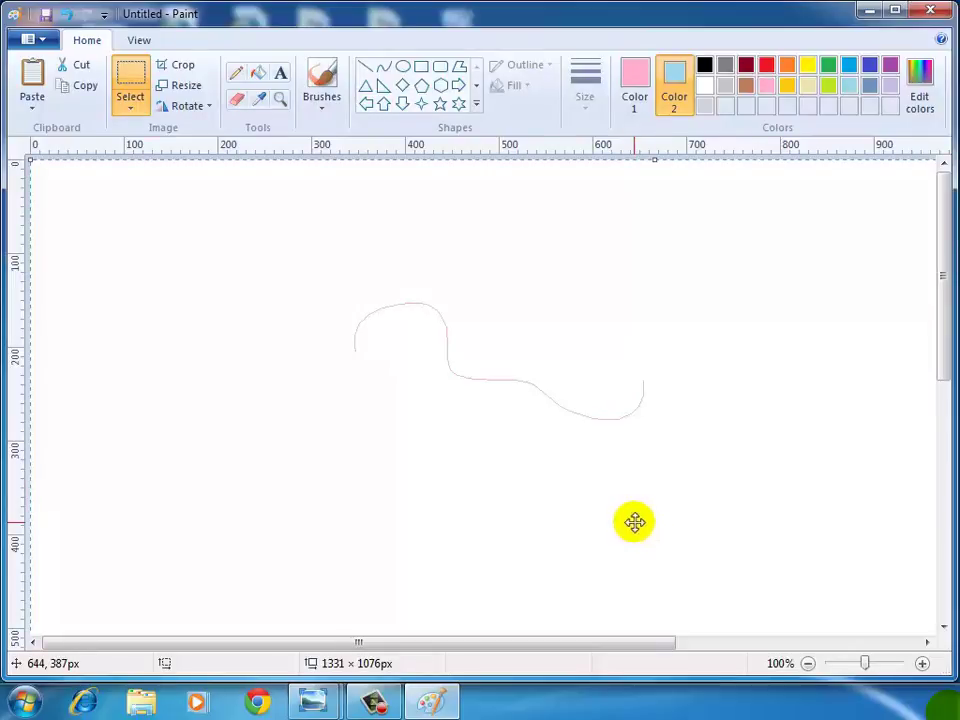
left_click(673, 88)
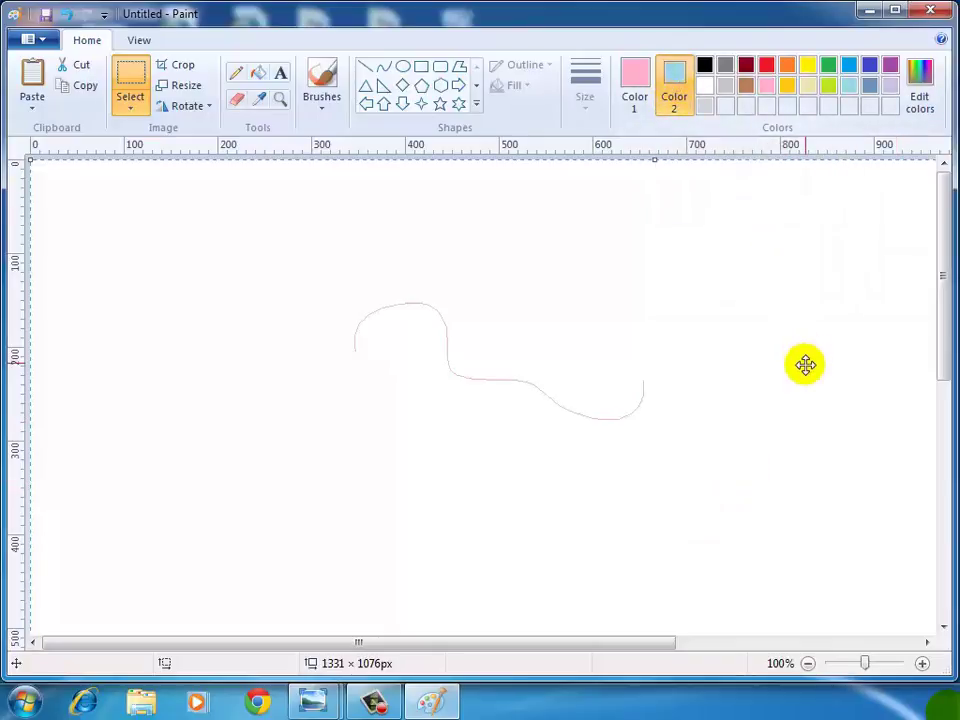
key("Delete")
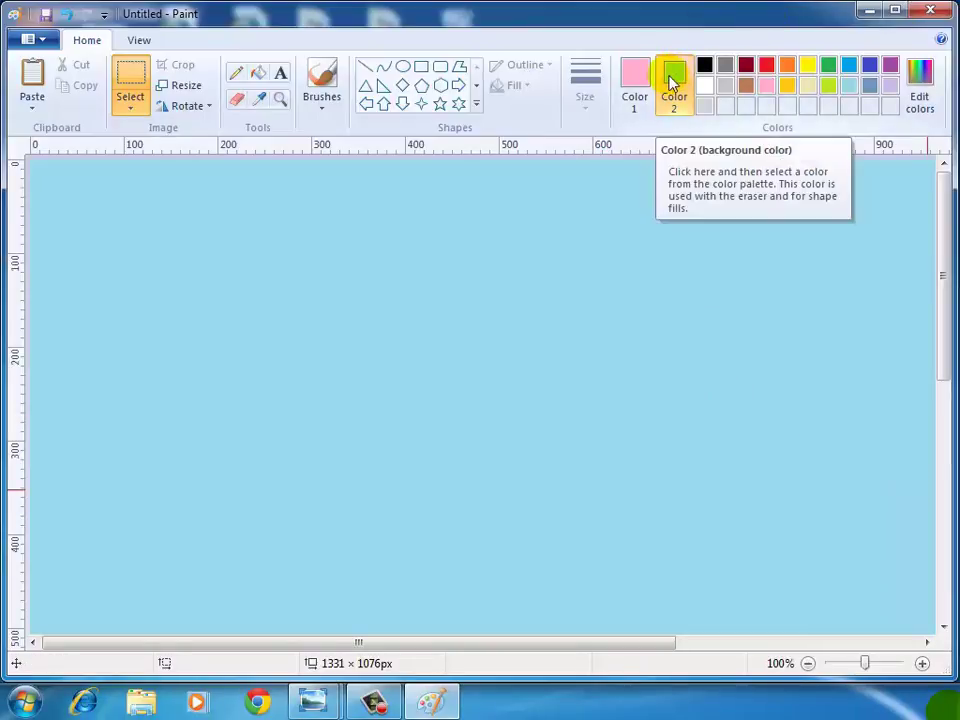
Step: Set Color 2 to white and delete the whole canvas contents to restore a white background
left_click(849, 85)
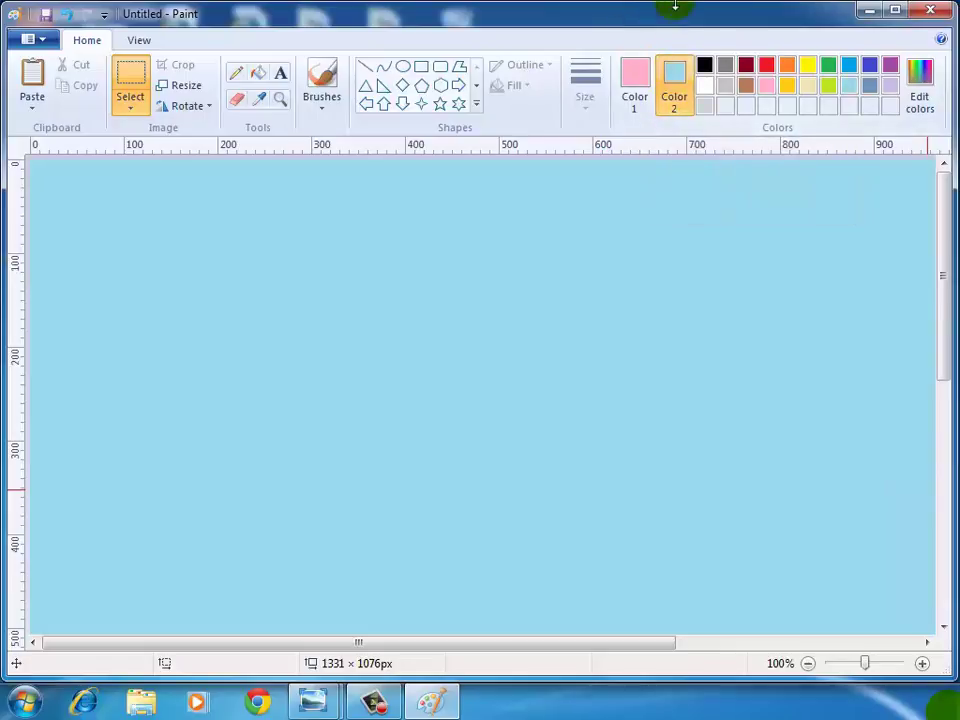
left_click(706, 90)
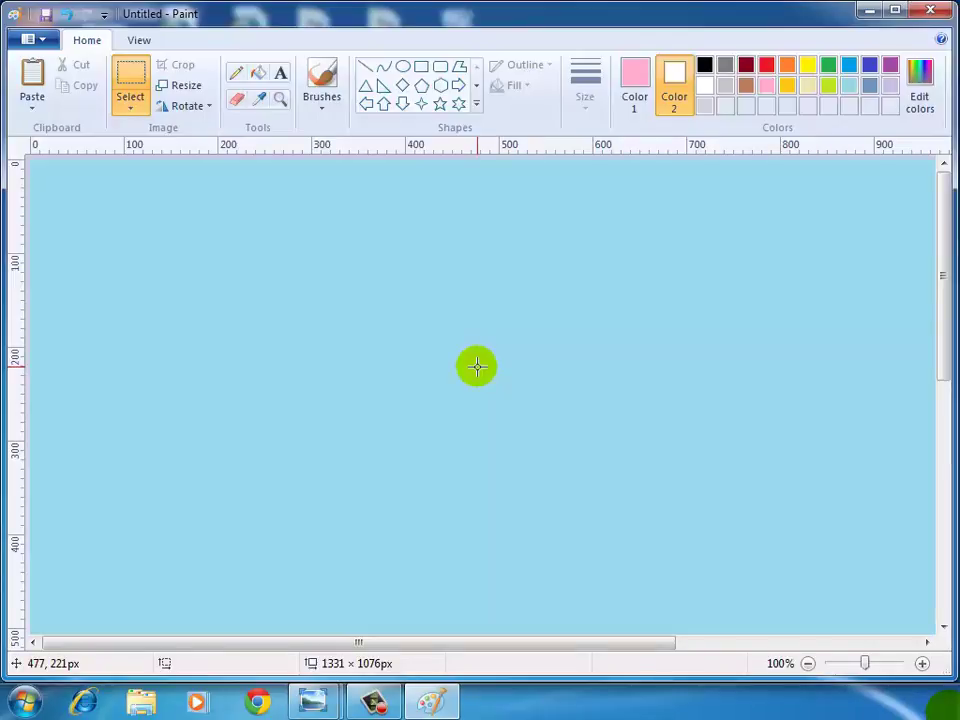
key("ctrl+a")
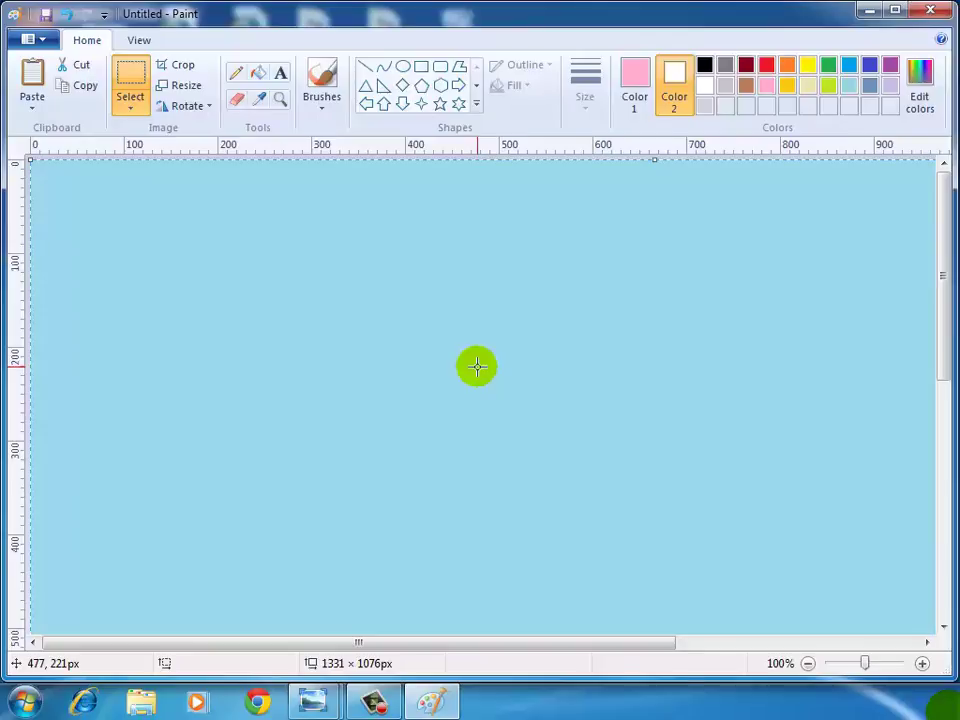
key("Delete")
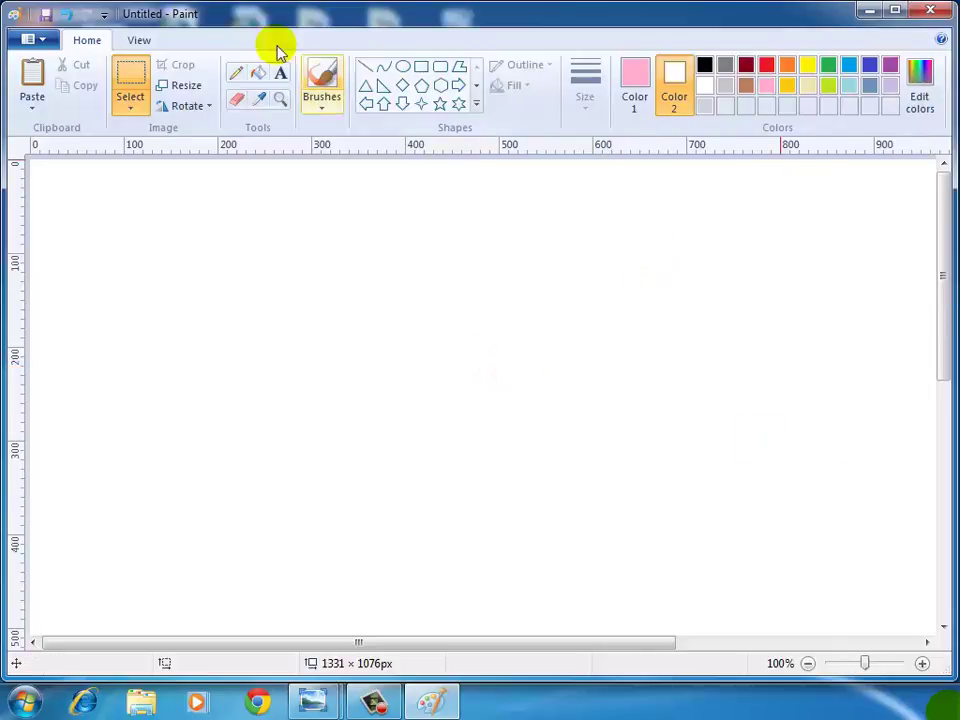
left_click(373, 700)
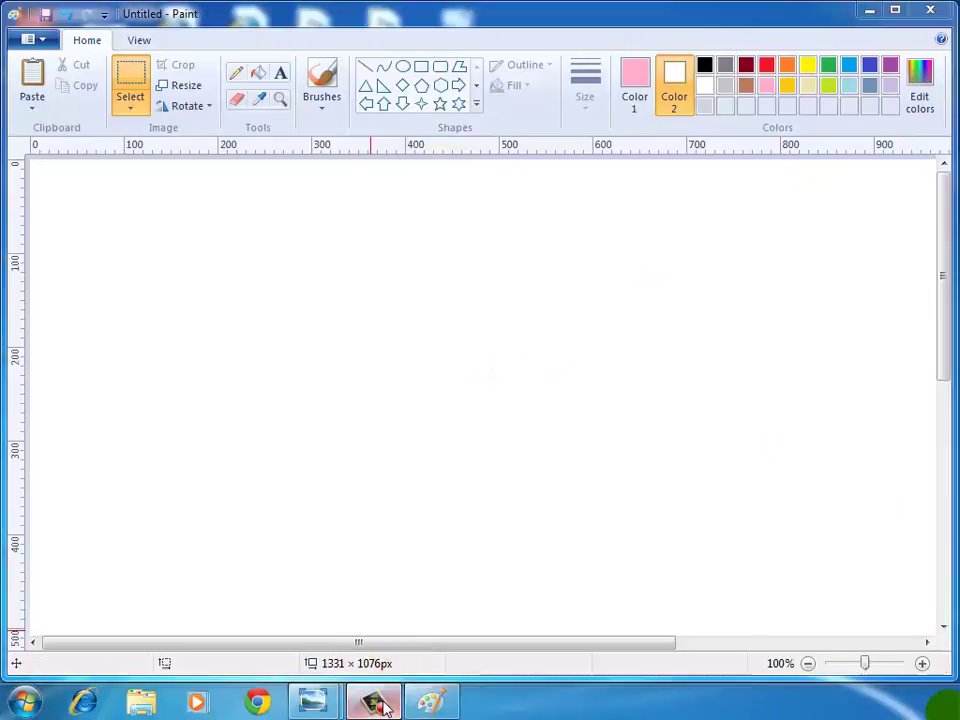
left_click(719, 574)
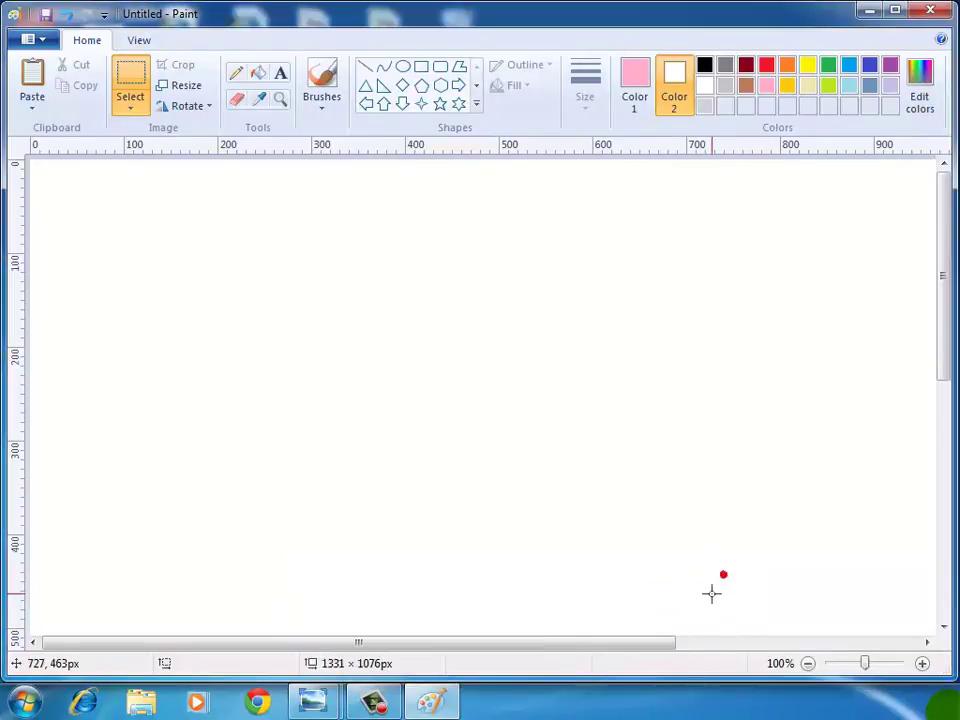
left_click(139, 40)
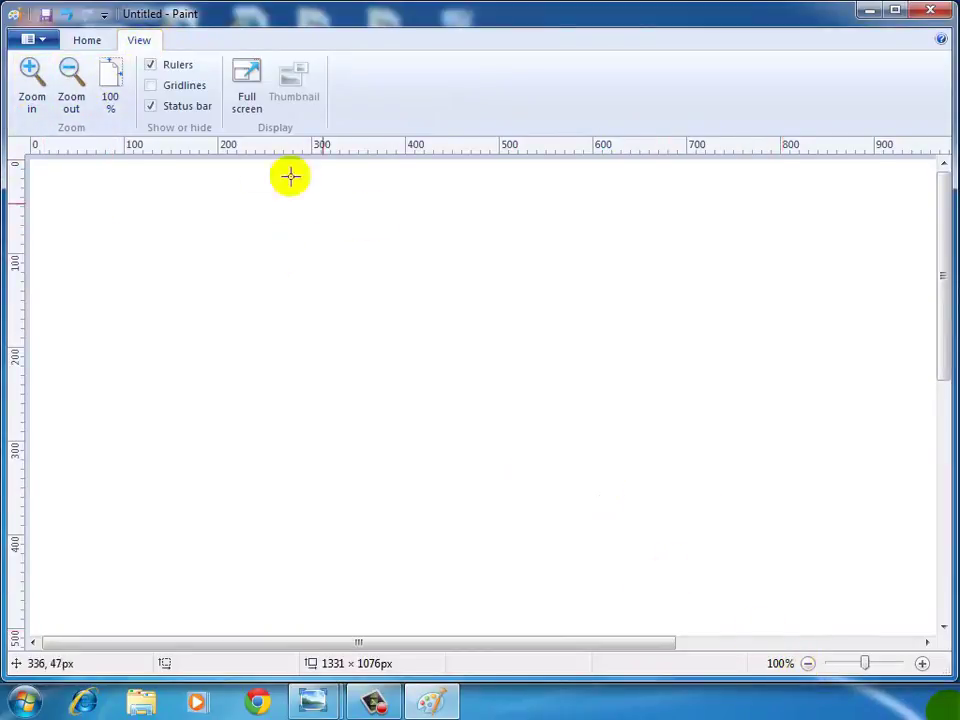
left_click(86, 40)
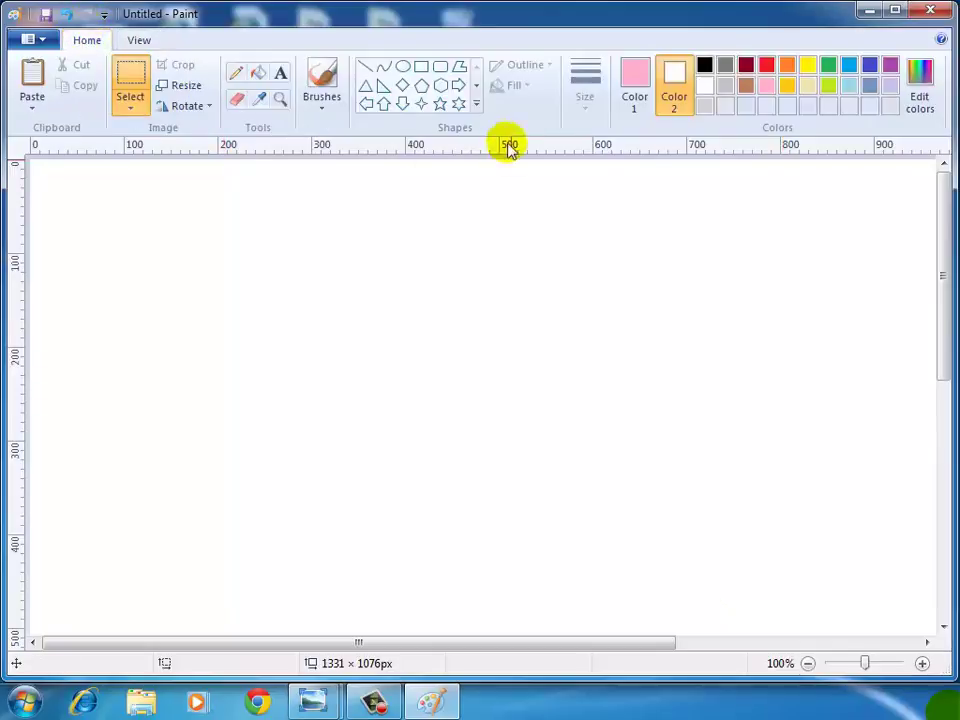
Step: Draw a five-point star of about 97 × 93 px and fill it with the light pink of Color 1, with lime as Color 2
left_click(440, 103)
left_click_drag(423, 345, 513, 431)
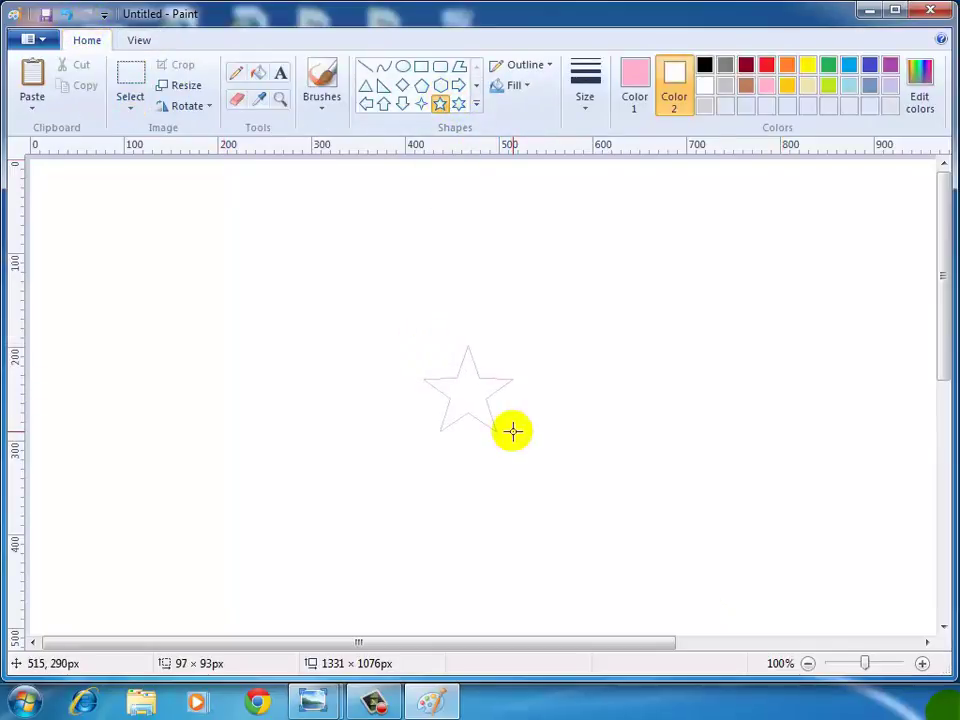
left_click(257, 74)
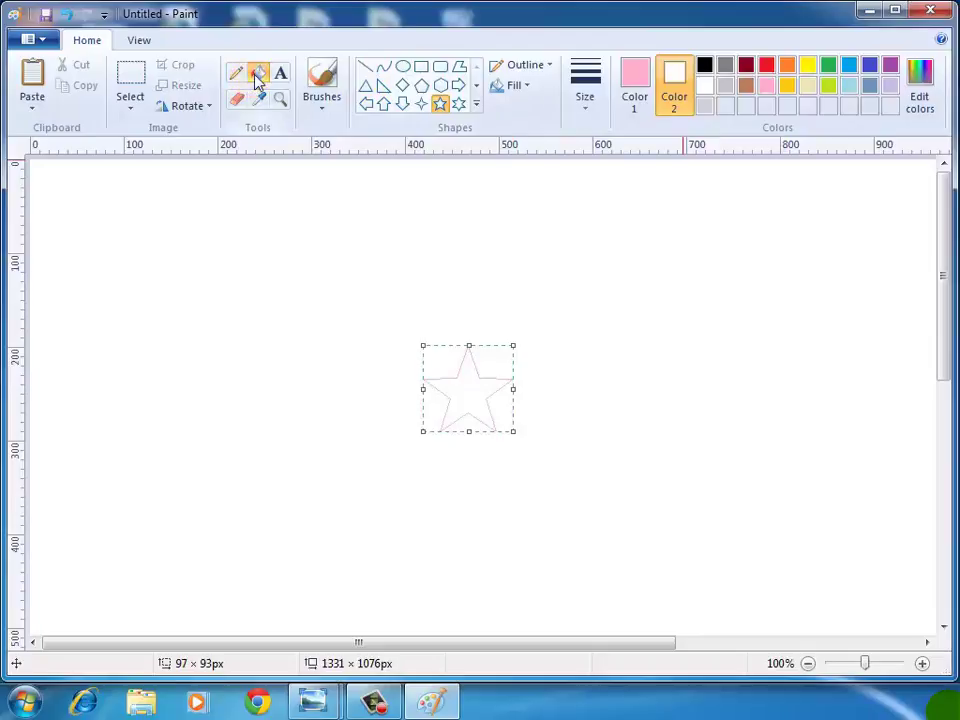
left_click(828, 87)
left_click(478, 390)
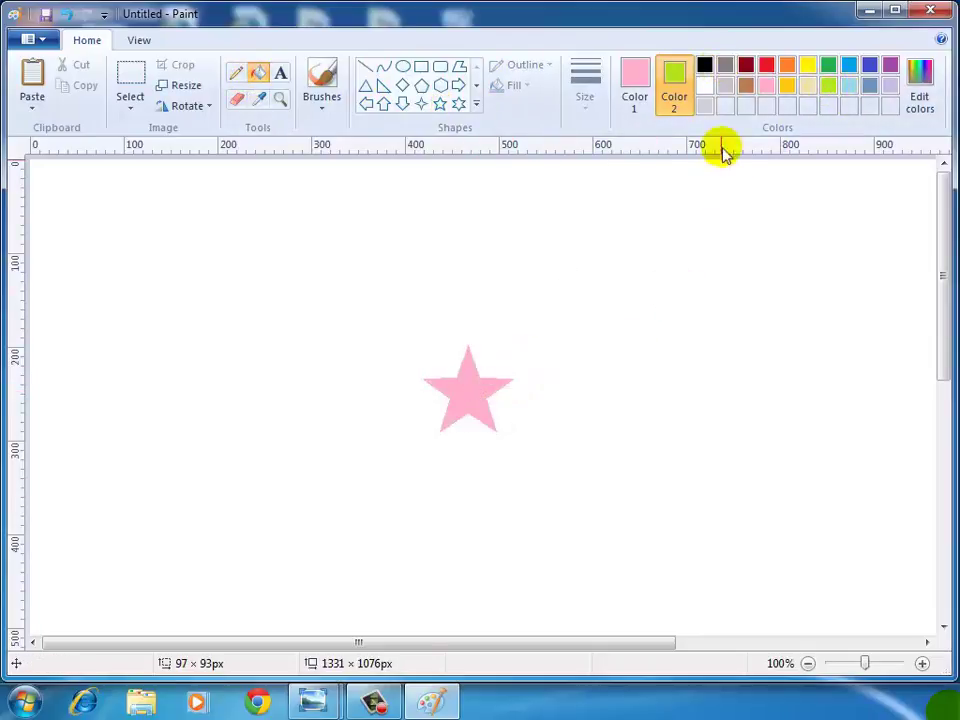
Step: Set Color 1 to light beige and refill the five-point star with it
left_click(641, 77)
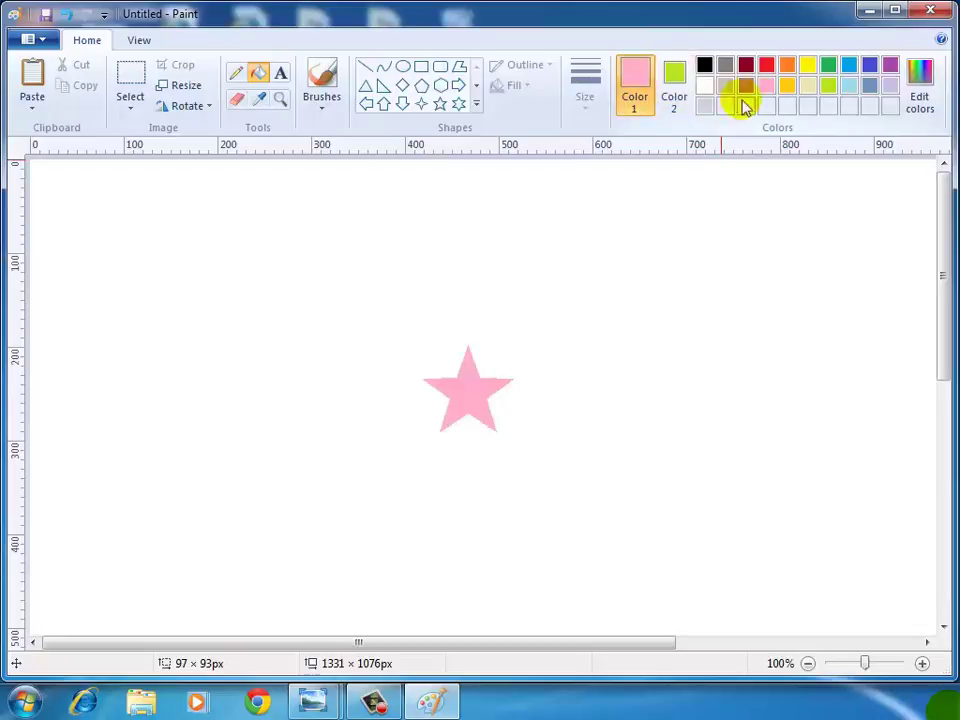
left_click(809, 87)
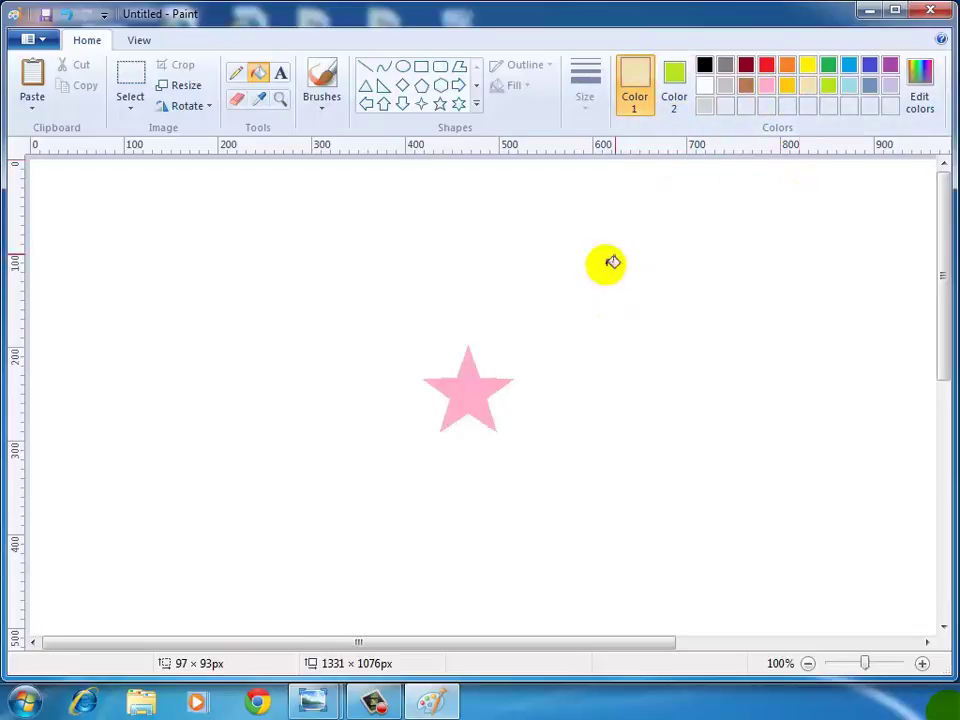
left_click(476, 392)
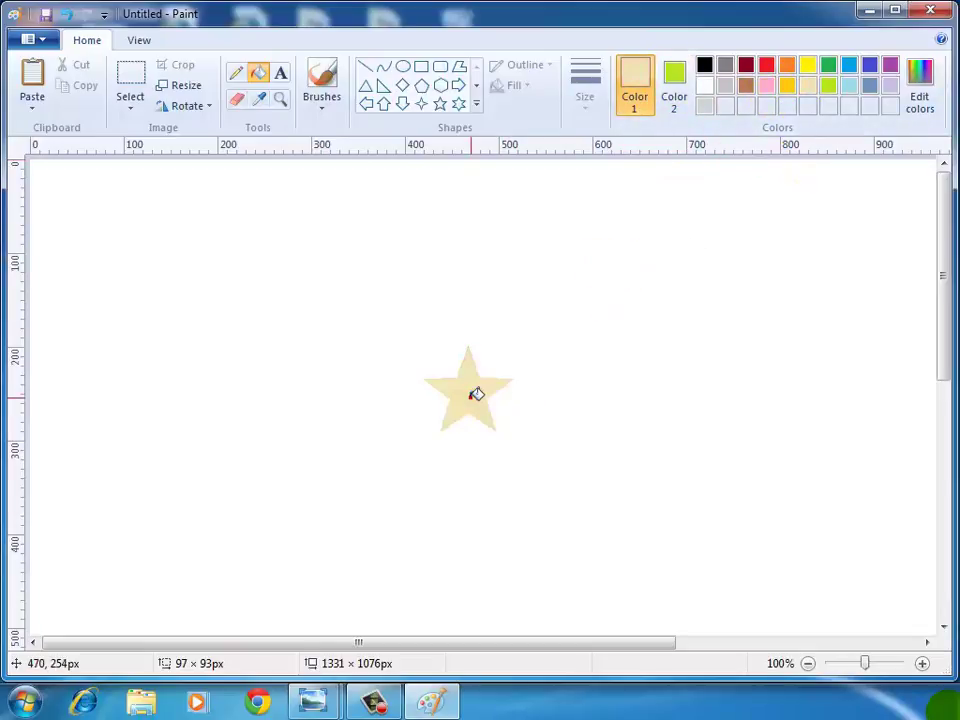
Step: Set Color 2 to white and make Color 1 the active colour again
left_click(674, 80)
left_click(704, 87)
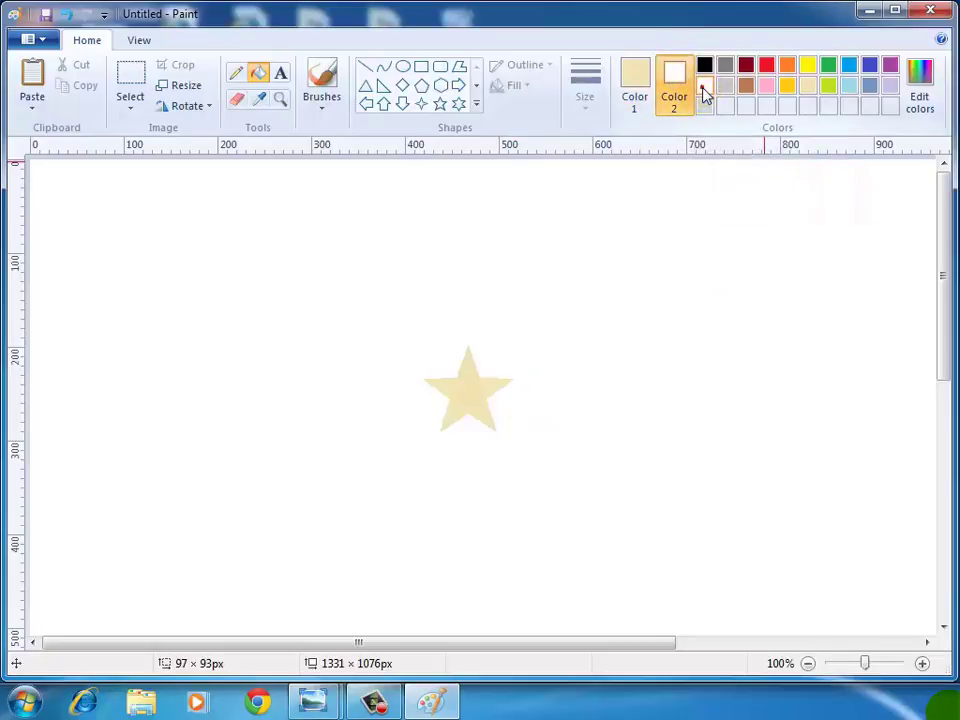
left_click(635, 82)
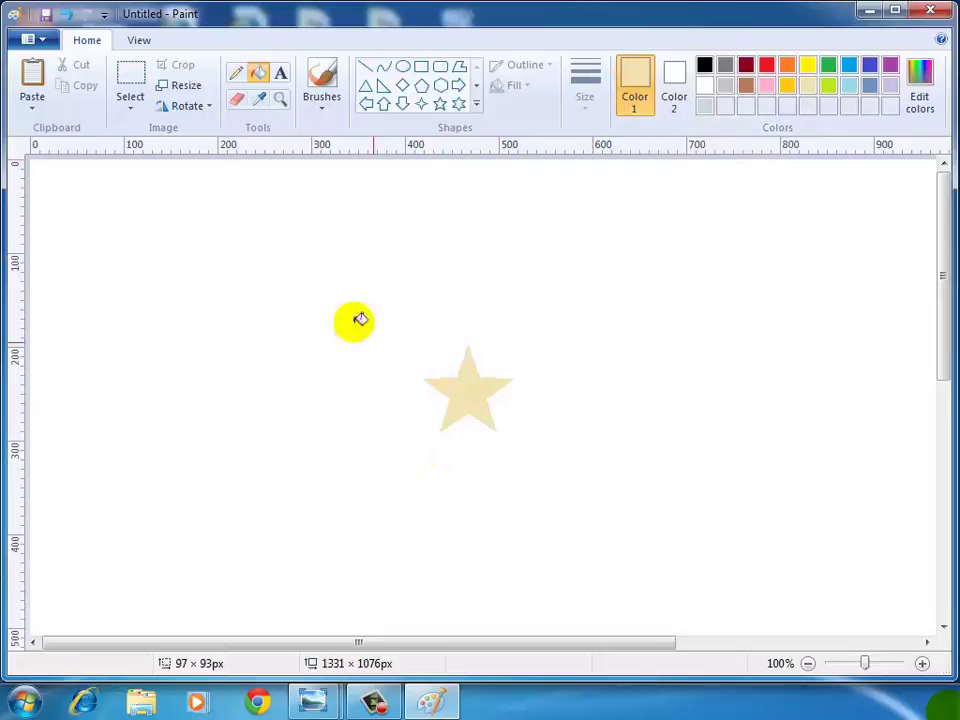
Step: Zoom in on the beige star, centring it at 200% and continuing to 400%
left_click(141, 42)
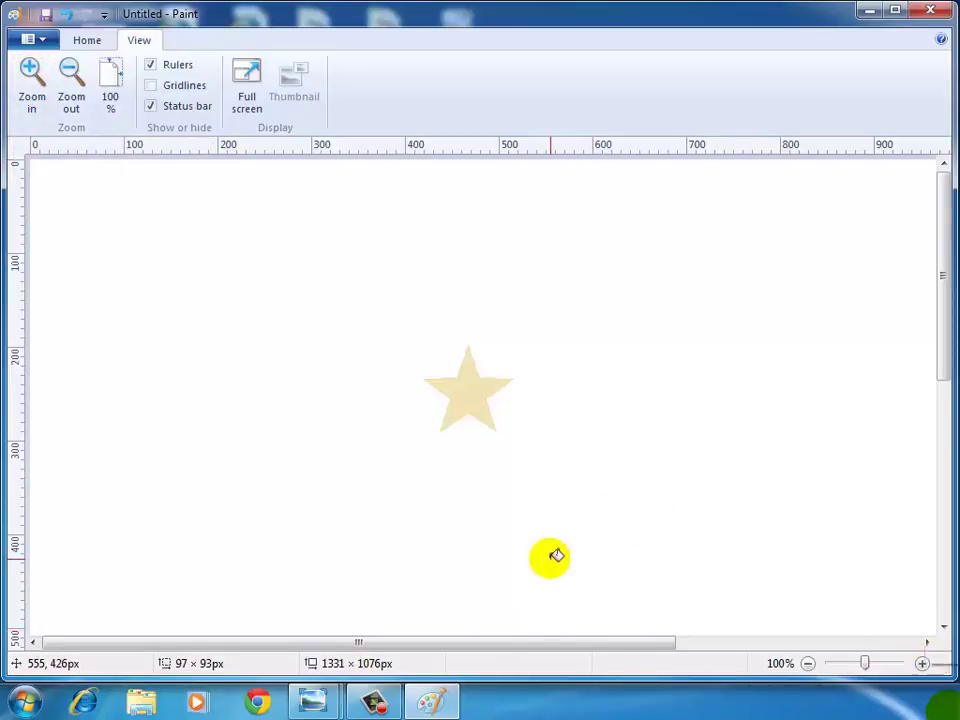
left_click(32, 90)
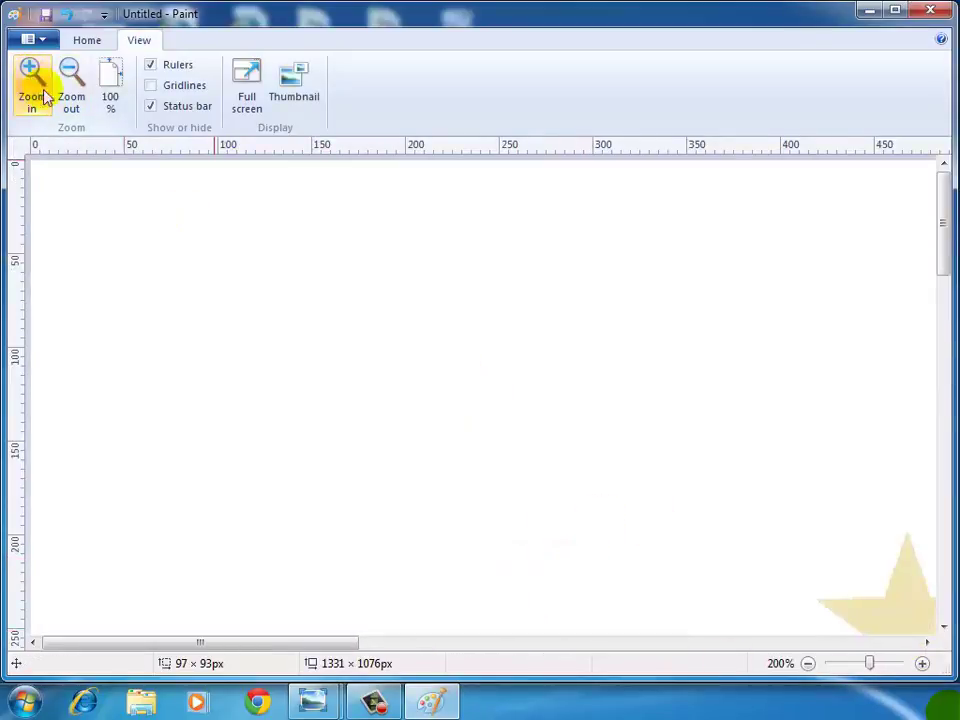
left_click_drag(287, 648, 452, 677)
left_click_drag(939, 253, 945, 306)
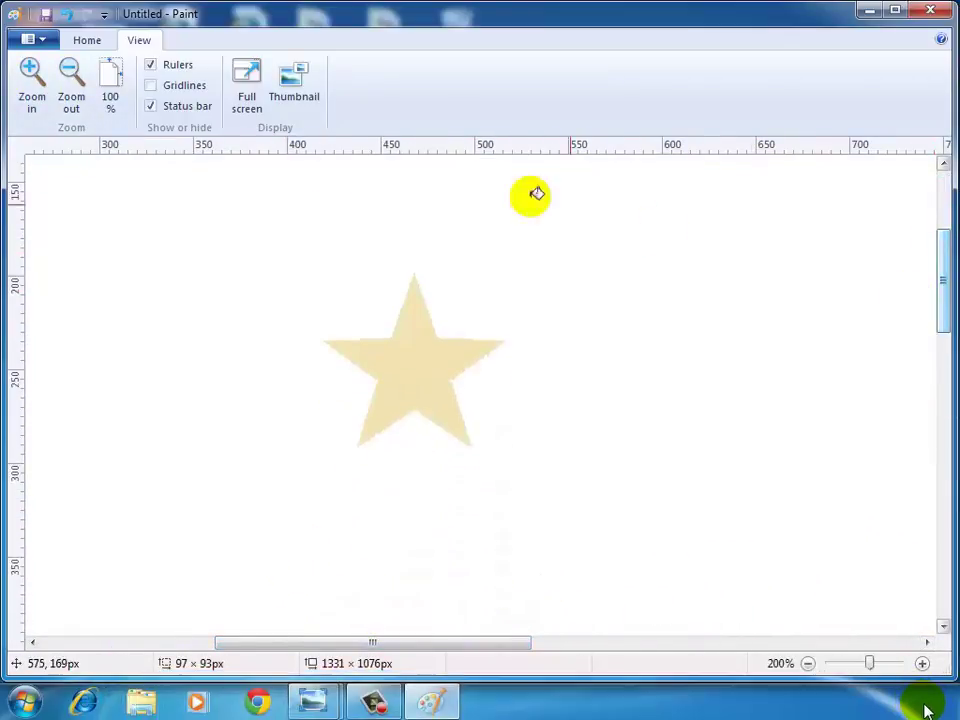
left_click(30, 74)
left_click(30, 73)
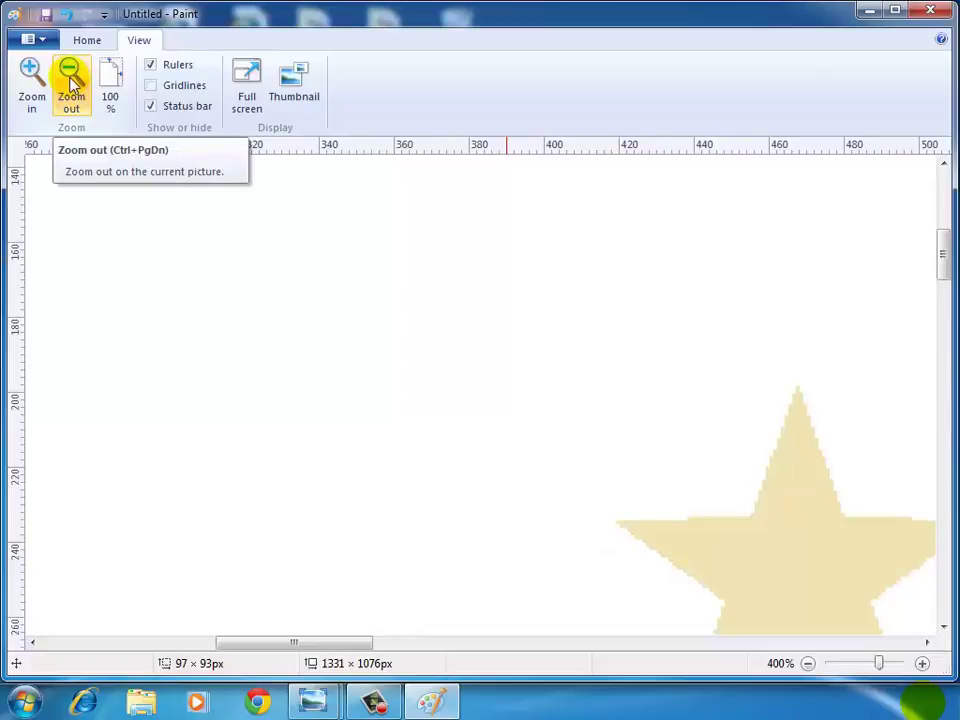
Step: Zoom out to 200% and back in to 400%, and restore the view to 100%
left_click(72, 84)
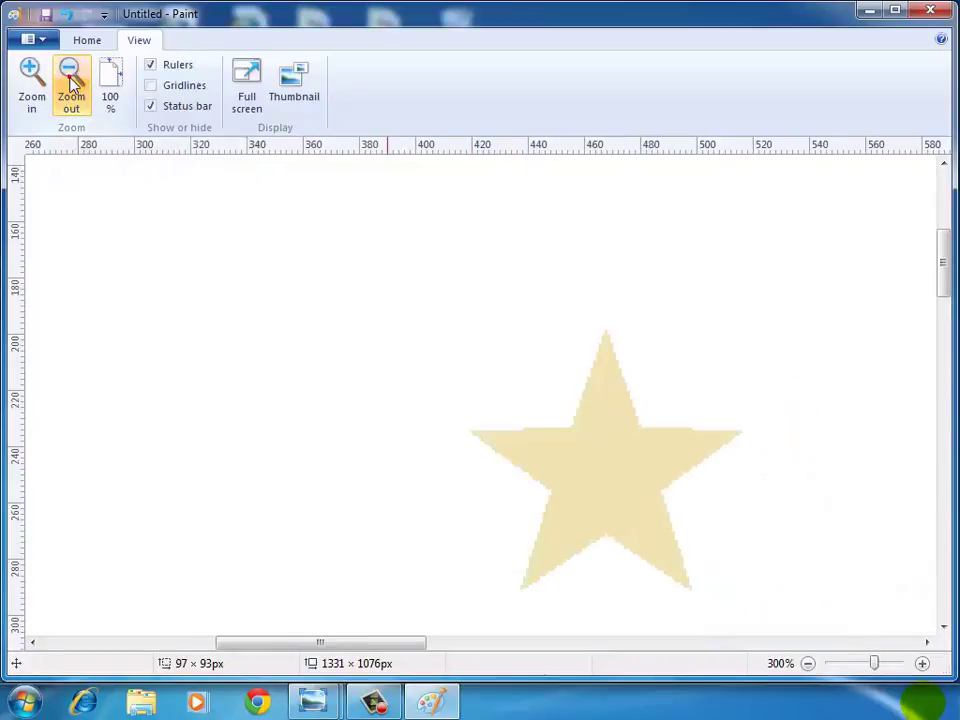
left_click(72, 84)
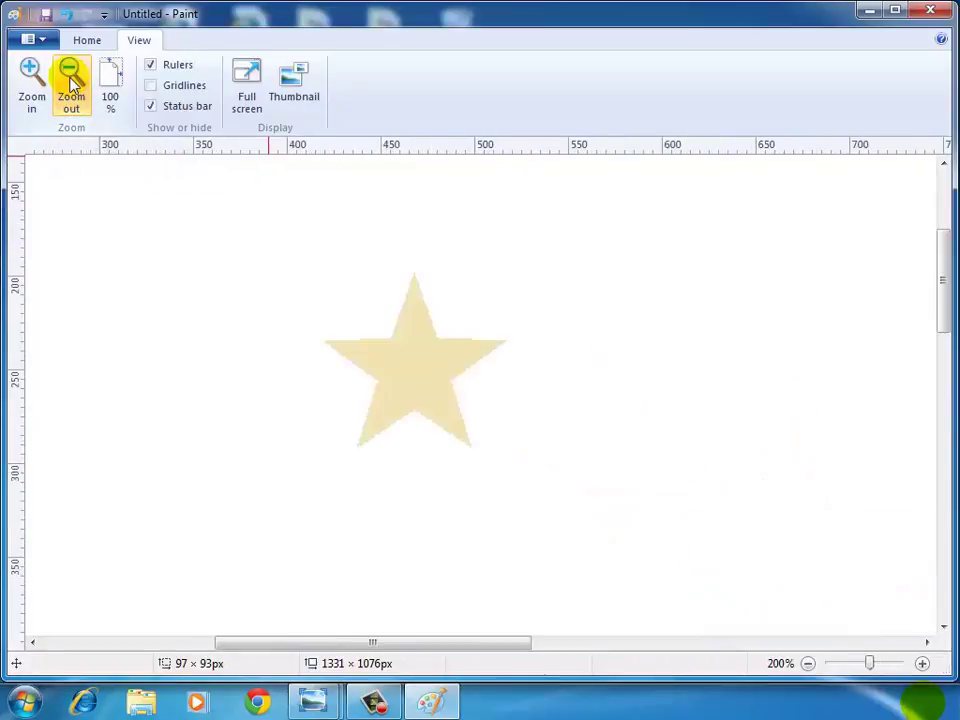
left_click(38, 86)
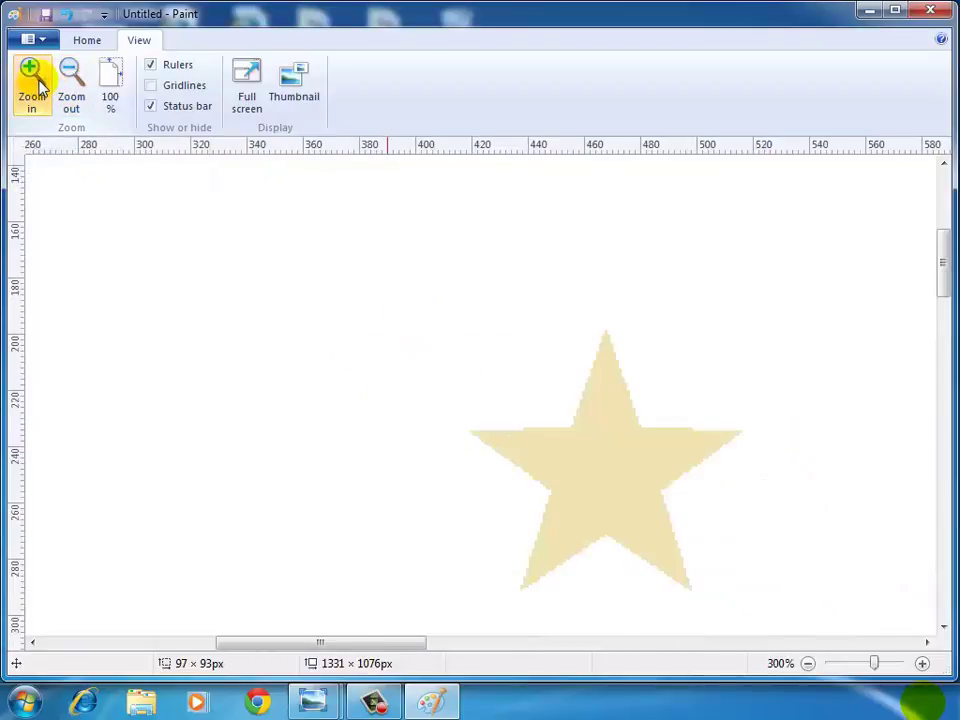
left_click(38, 86)
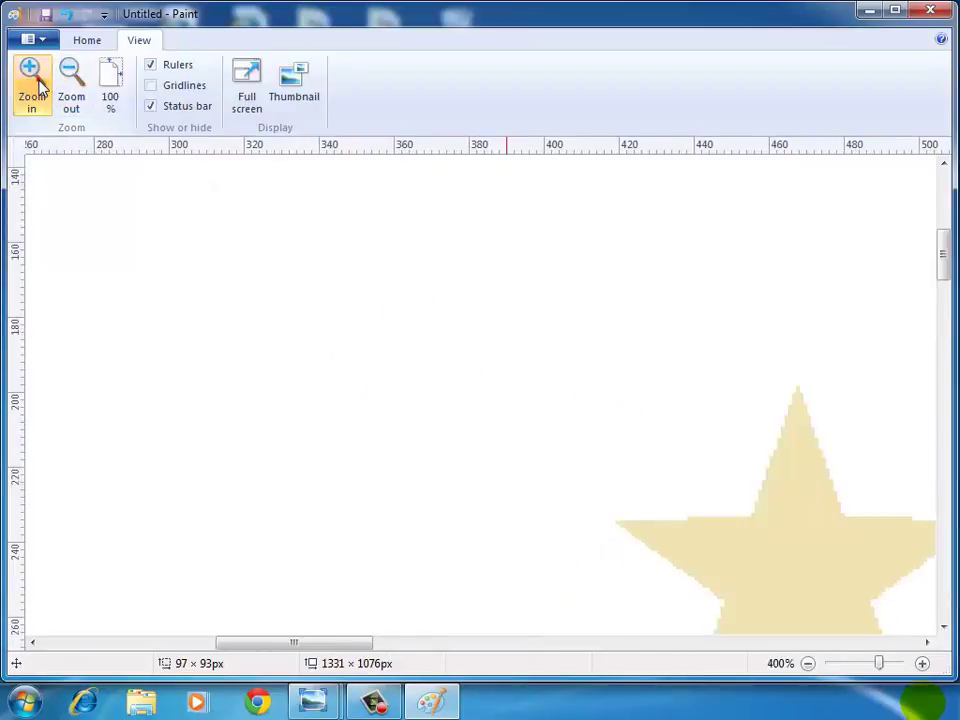
left_click(110, 88)
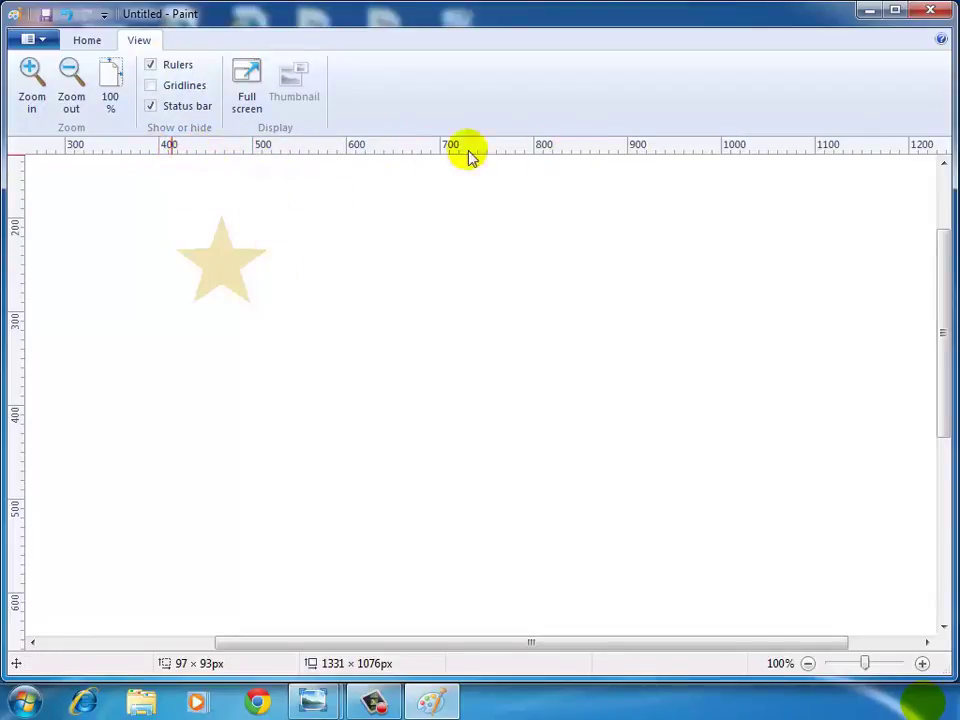
Step: Hide and restore the rulers, and switch the gridlines on and off again
left_click(150, 65)
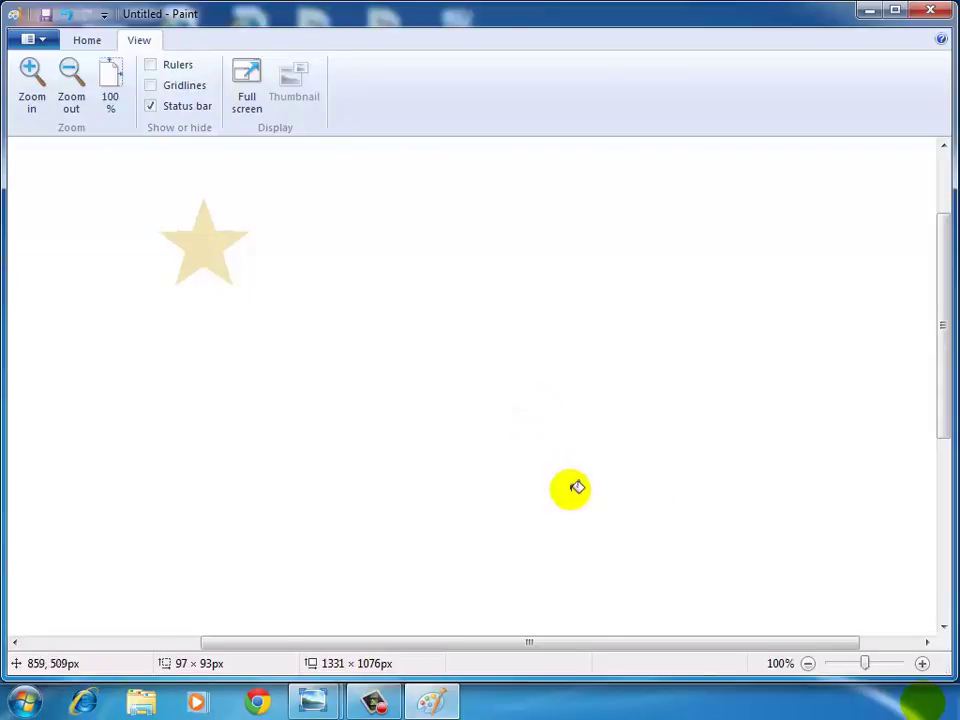
left_click(151, 68)
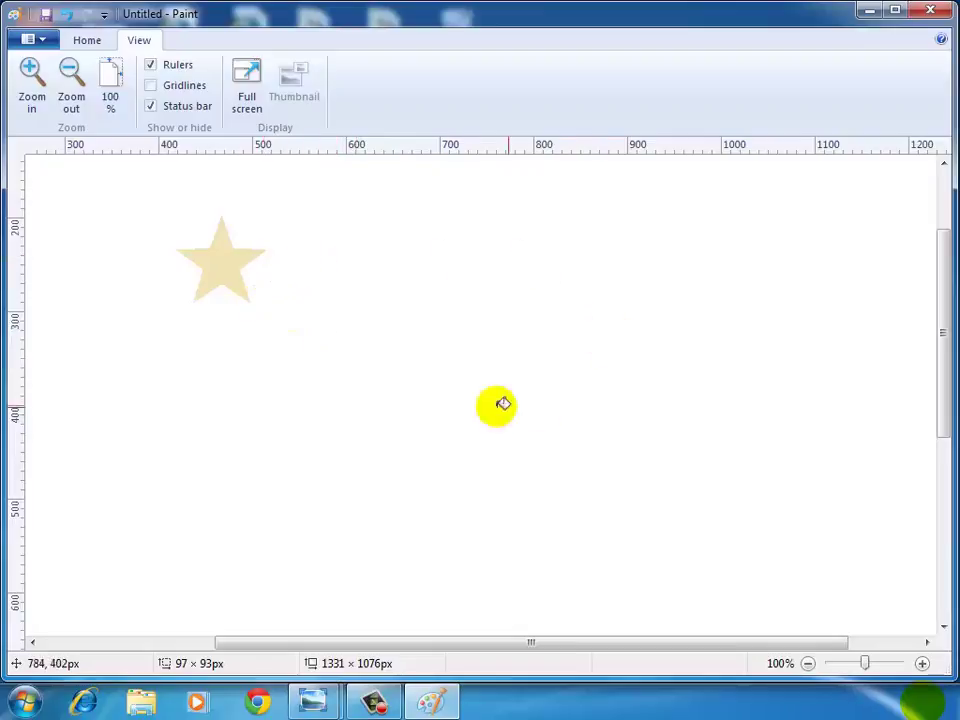
left_click(150, 85)
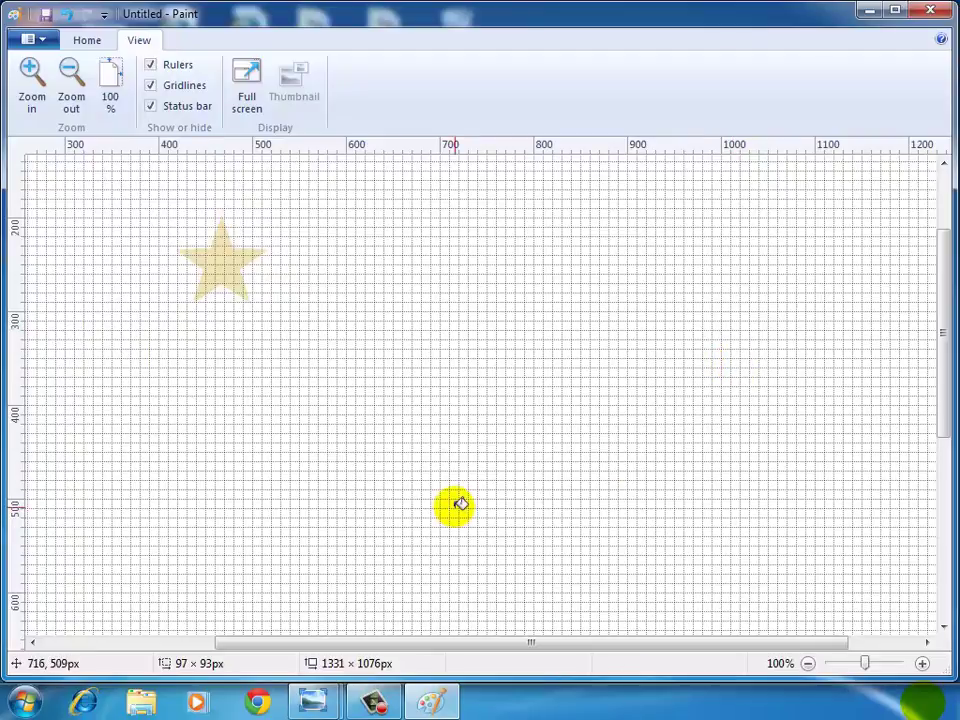
left_click(150, 86)
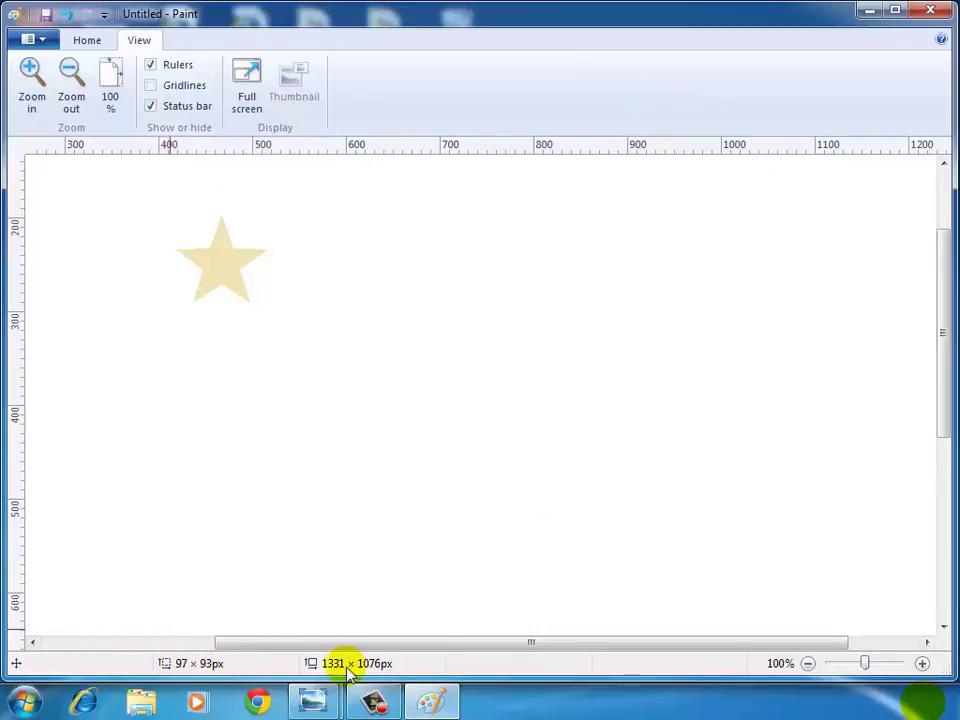
Step: Hide and restore the status bar, and view the picture in full screen before returning to the normal window
left_click(151, 106)
left_click(152, 107)
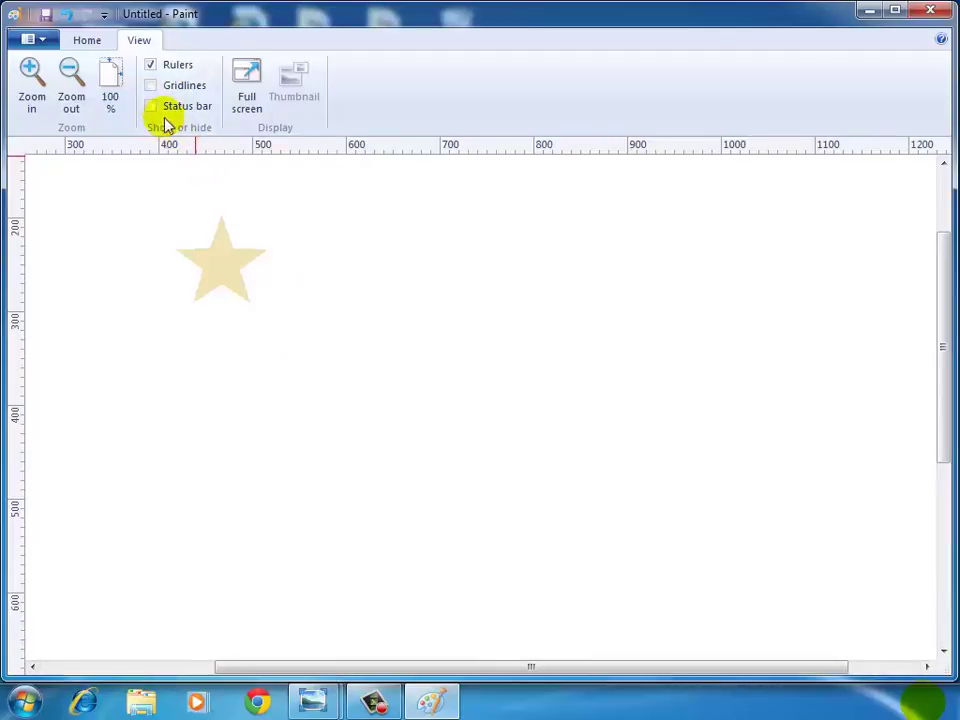
left_click(152, 108)
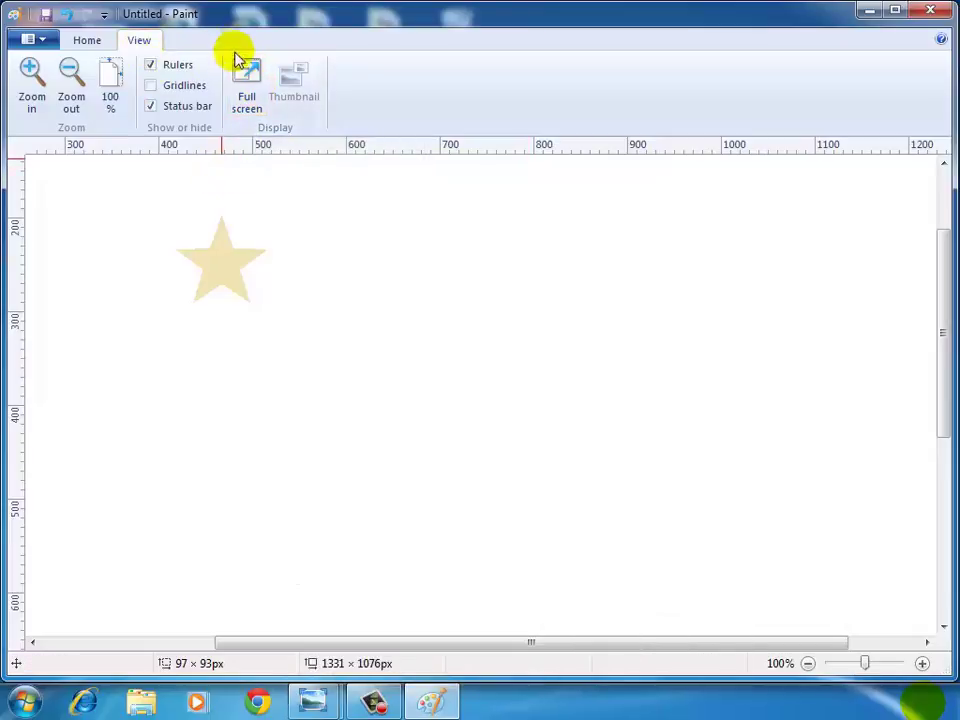
left_click(248, 90)
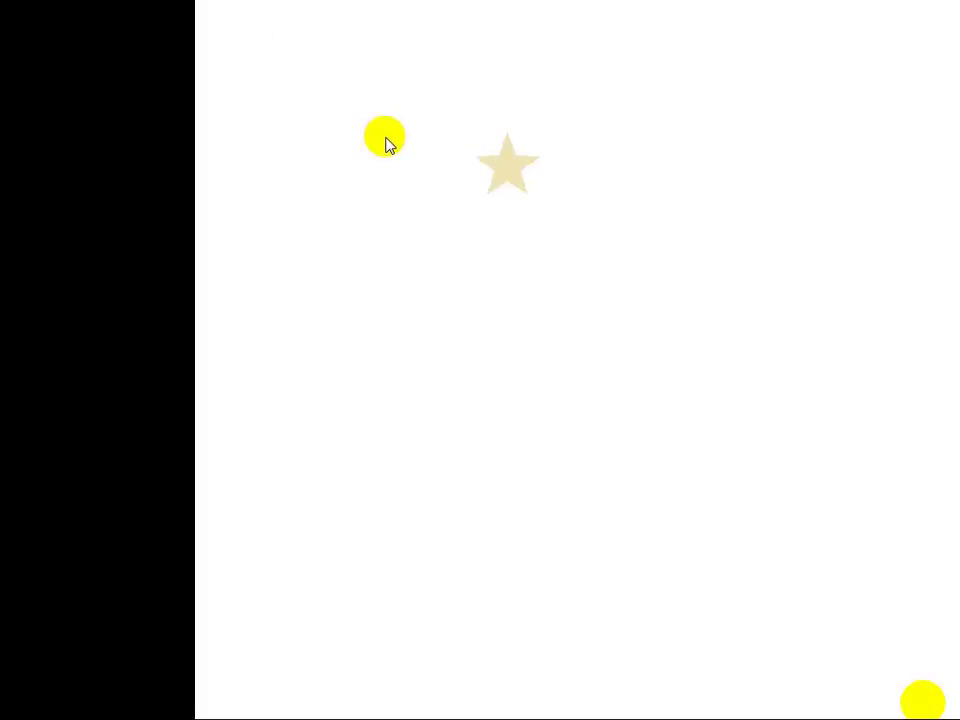
left_click(388, 144)
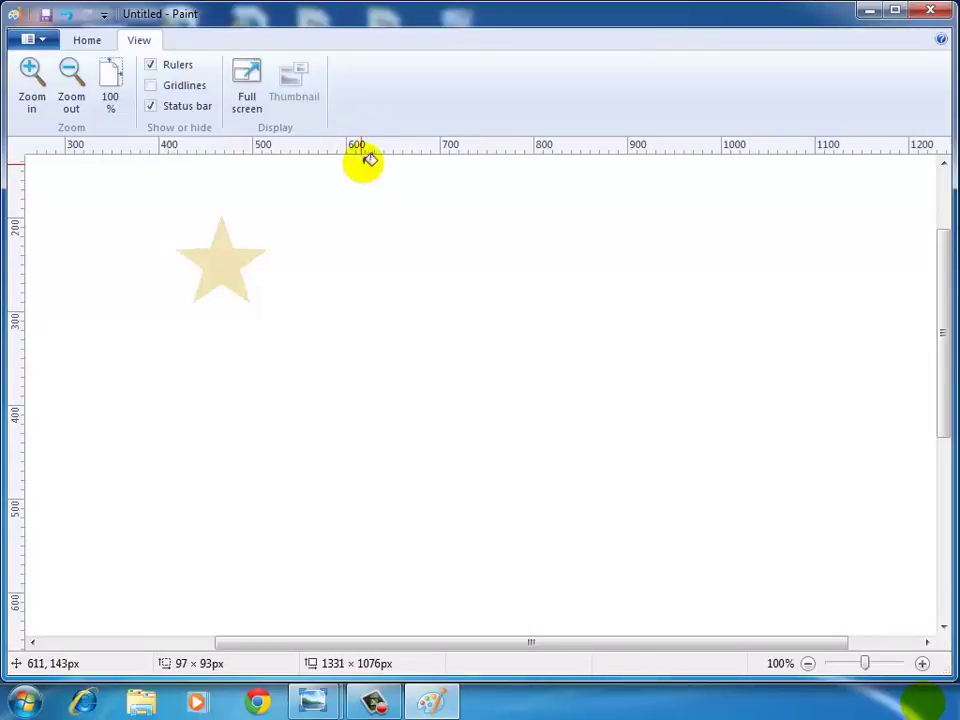
left_click(87, 40)
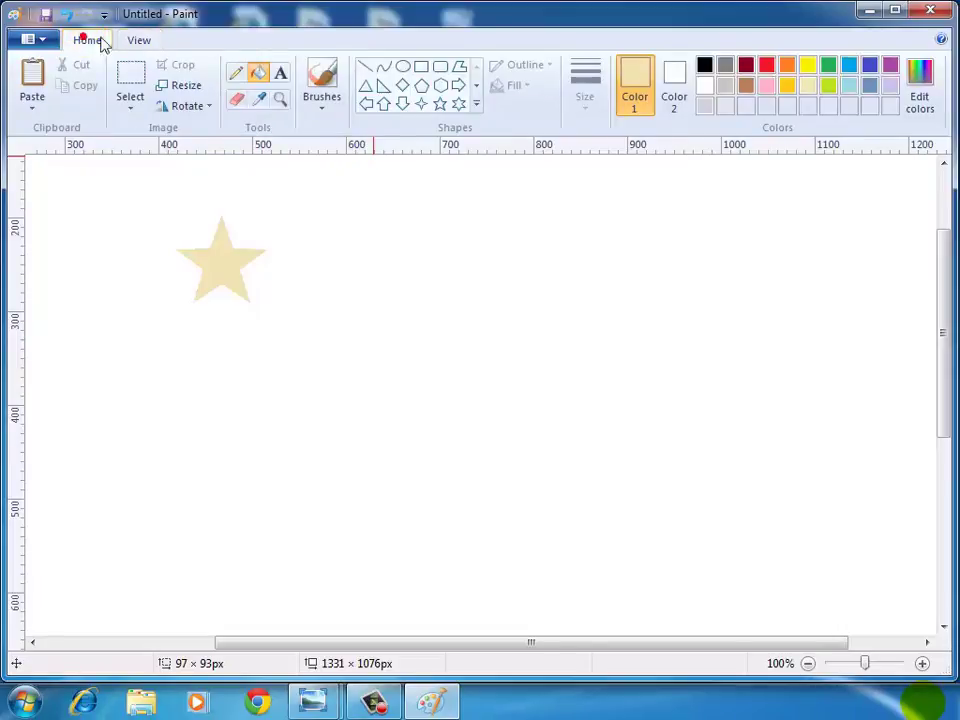
left_click(30, 42)
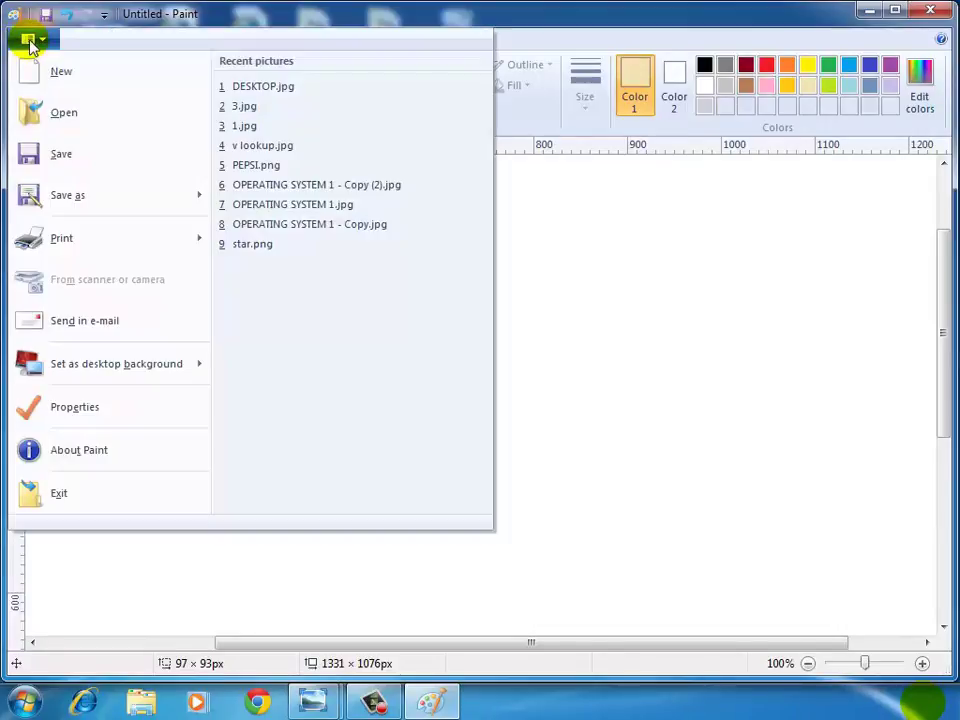
left_click(30, 42)
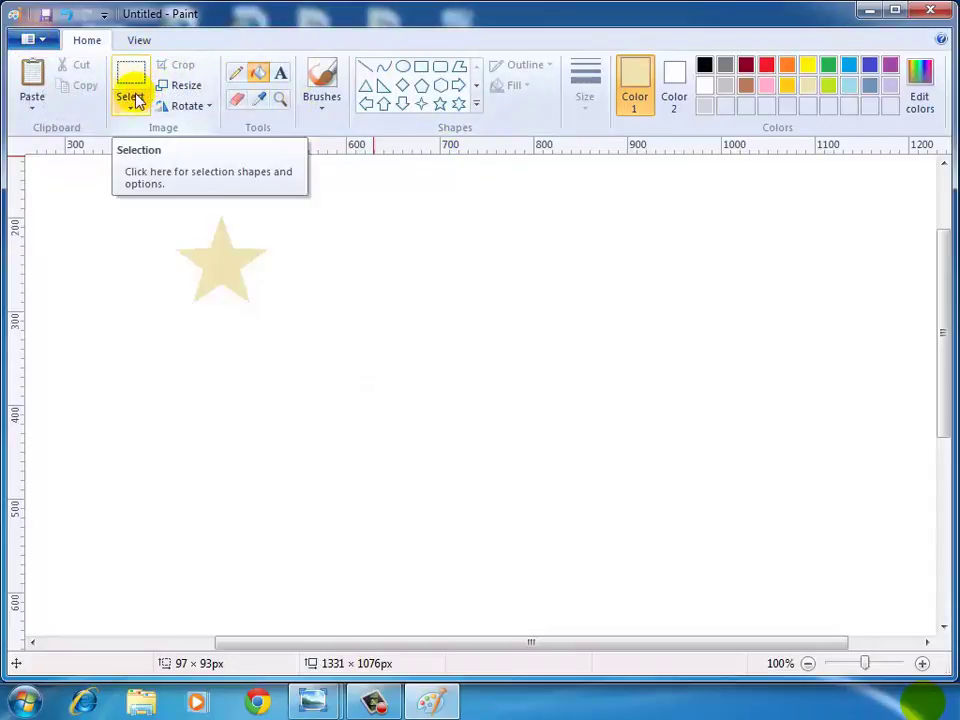
left_click(205, 108)
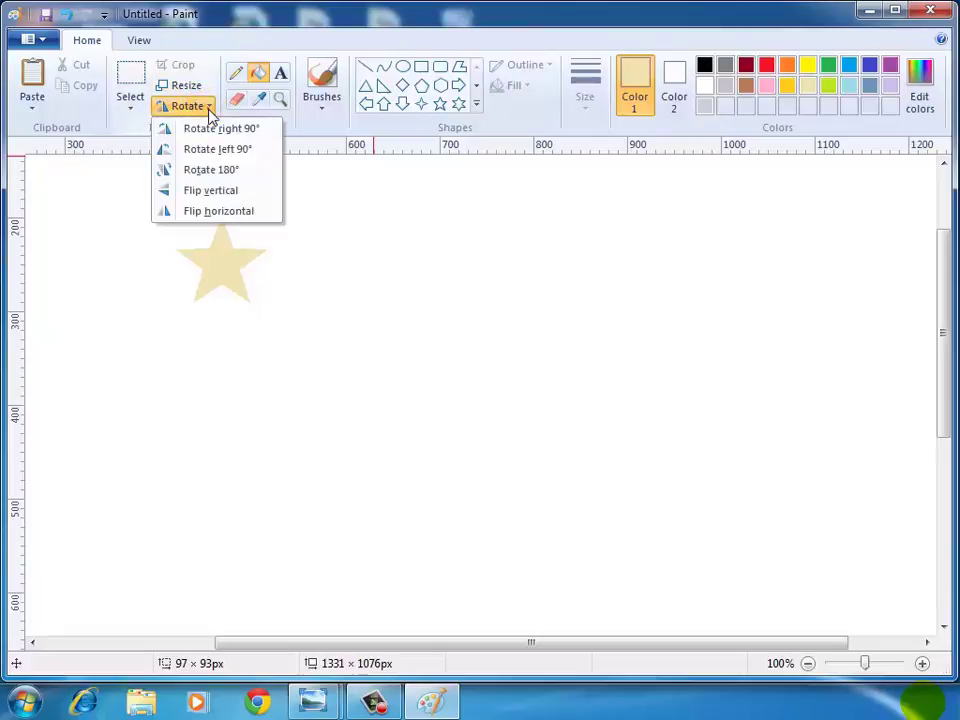
left_click(210, 110)
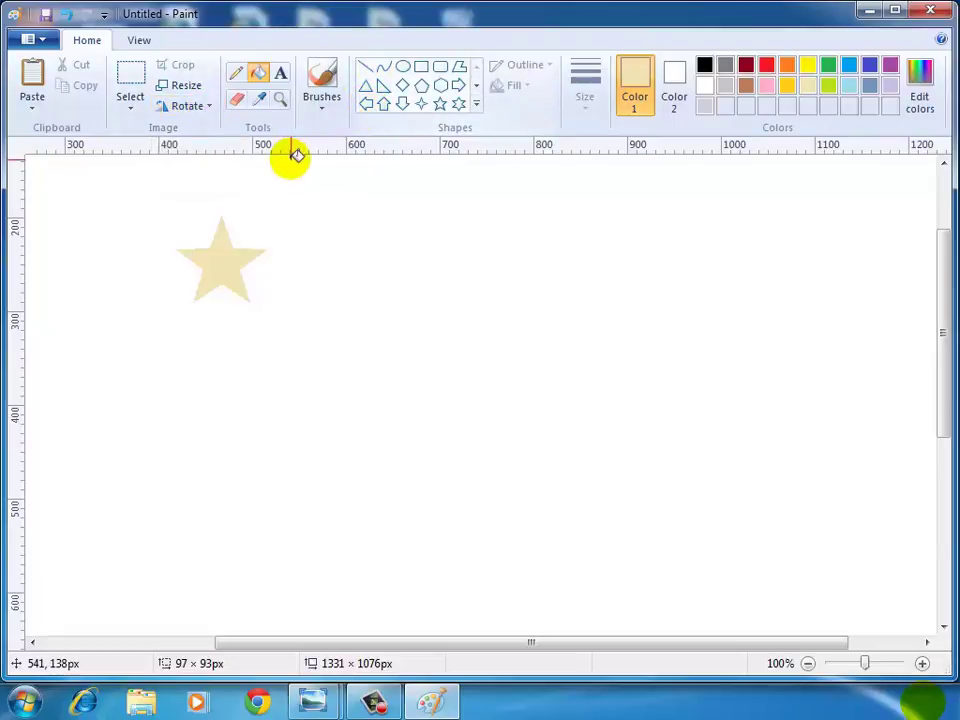
Step: Delete the whole canvas contents and draw a right arrow shape of about 302 × 131 px
key("ctrl+a")
key("Delete")
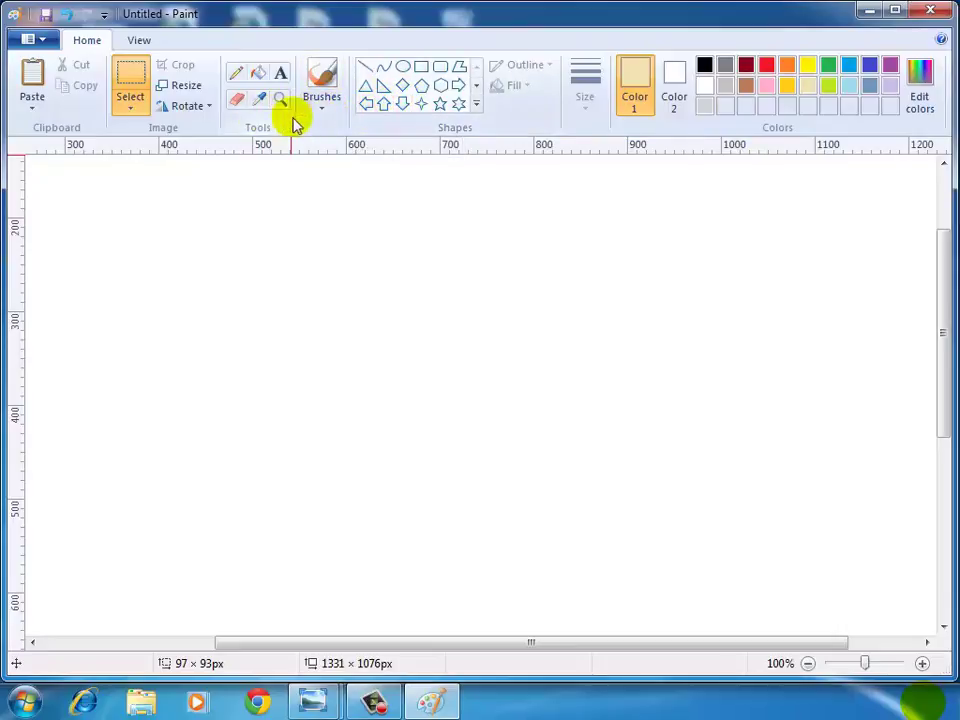
left_click(459, 88)
left_click_drag(289, 307, 571, 429)
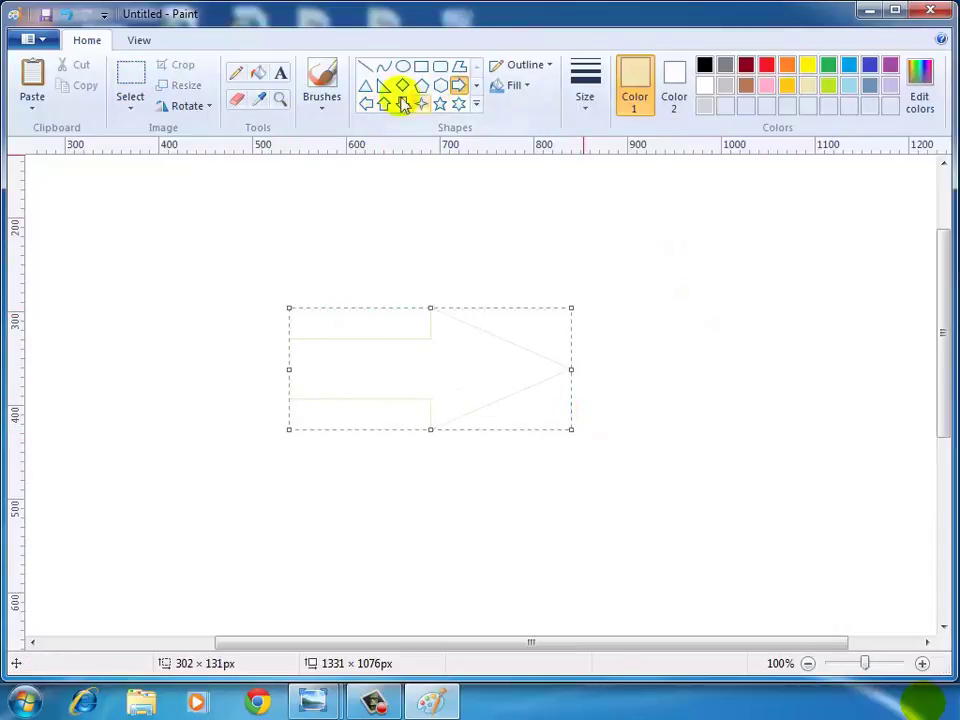
Step: Set Color 1 to light pink and fill the right arrow with it
left_click(258, 72)
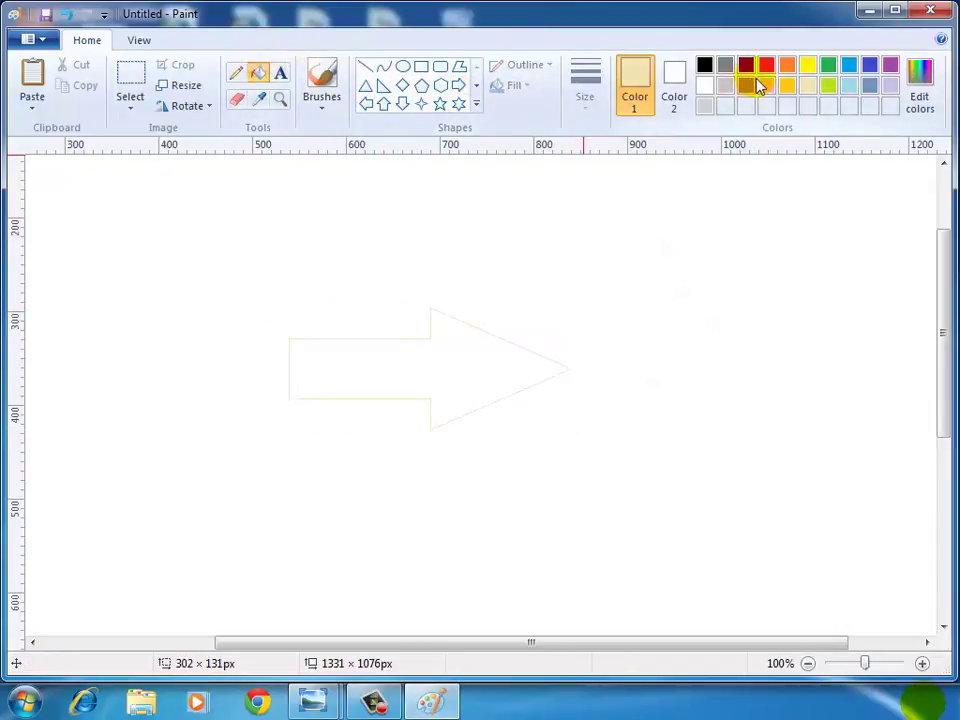
left_click(765, 86)
left_click(490, 364)
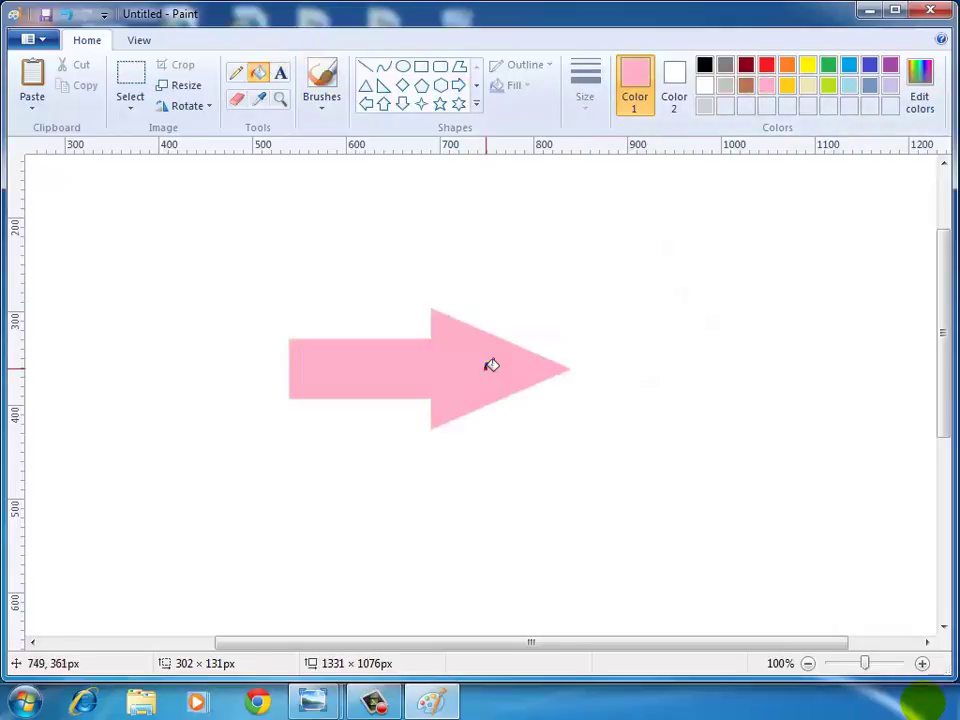
Step: Rotate the picture left by 90° twice and flip it horizontally
left_click(205, 107)
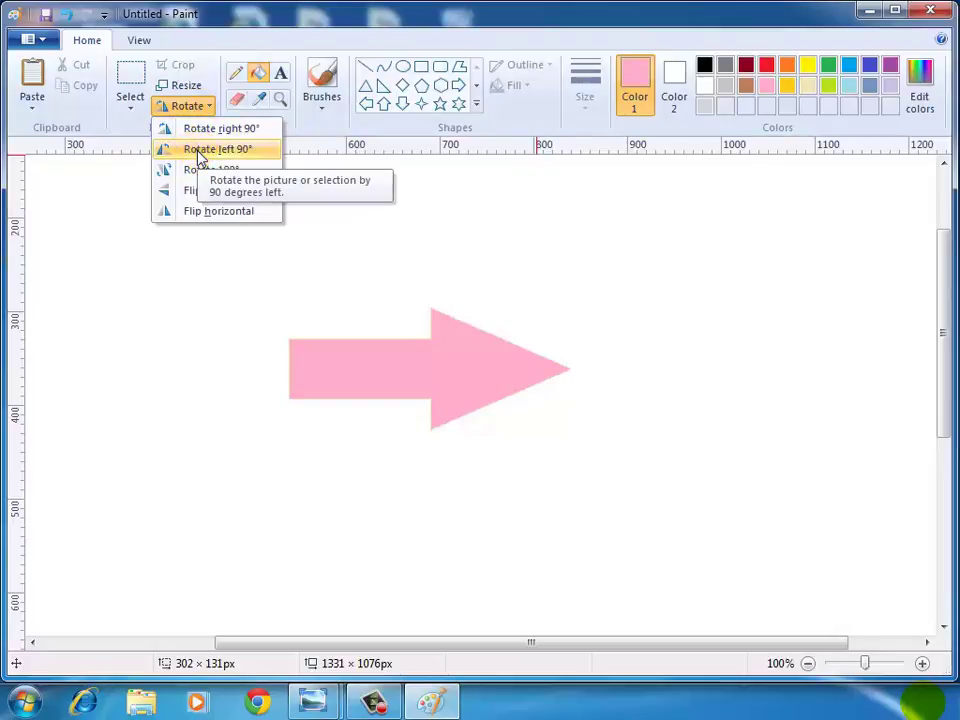
left_click(196, 151)
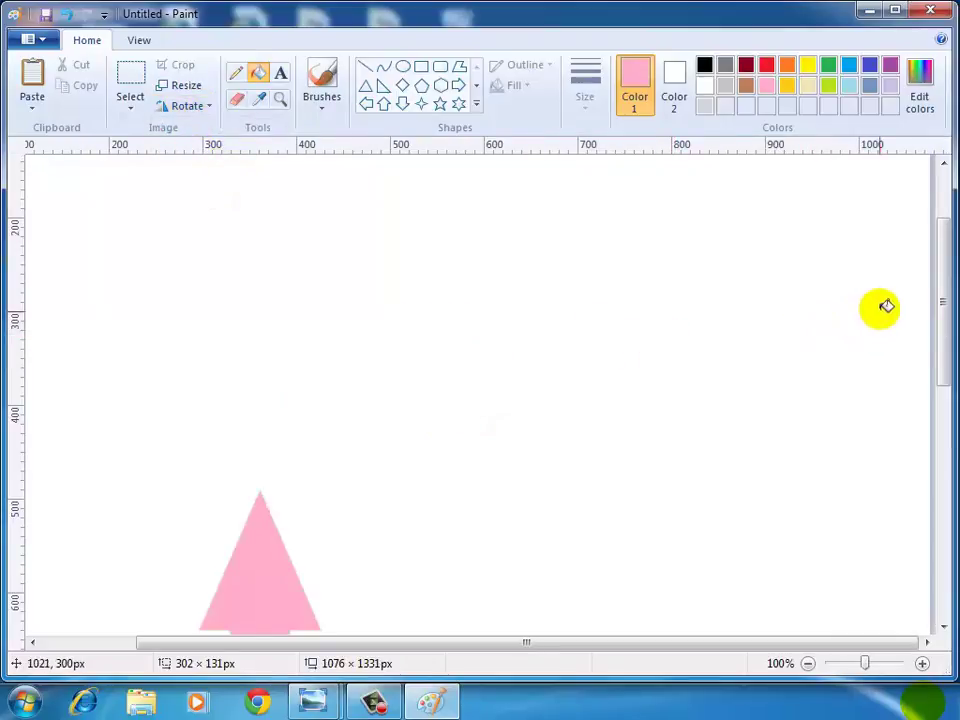
left_click_drag(943, 302, 943, 388)
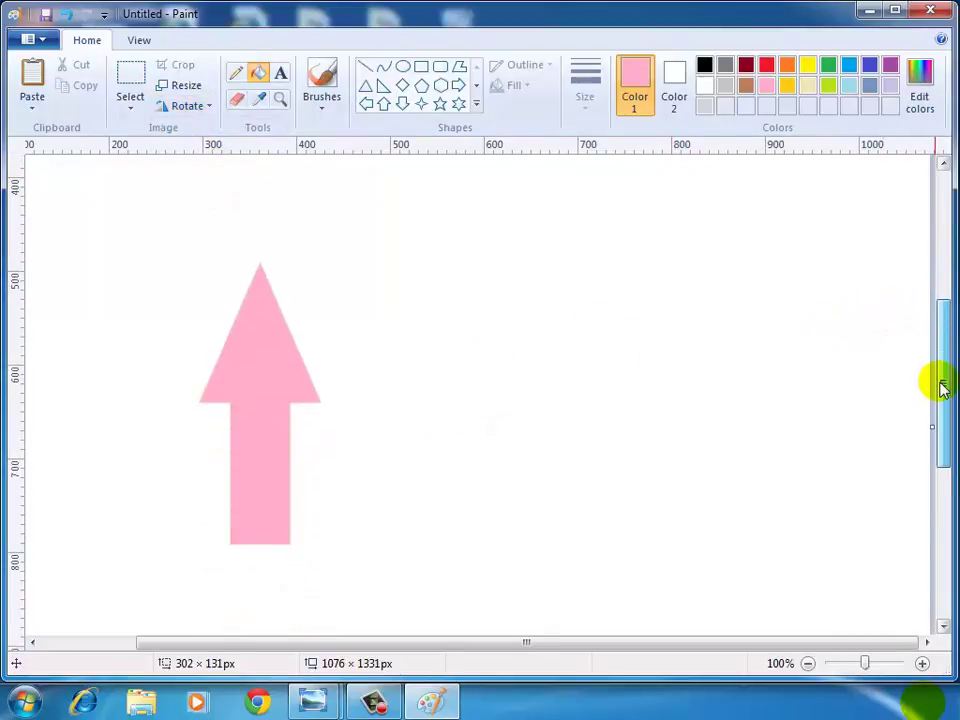
left_click(208, 107)
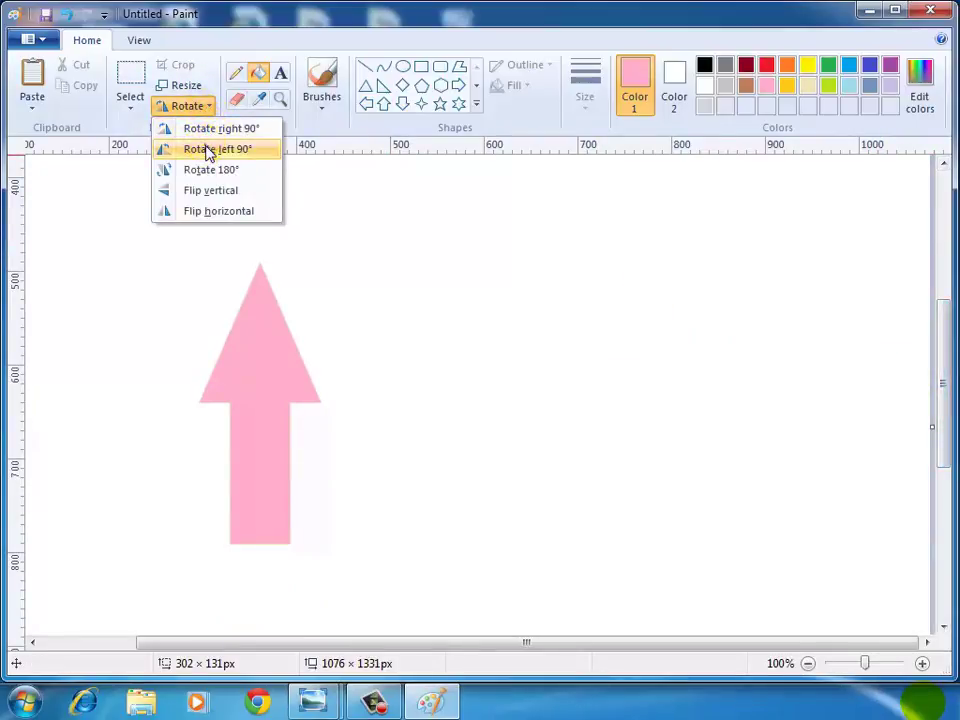
left_click(208, 151)
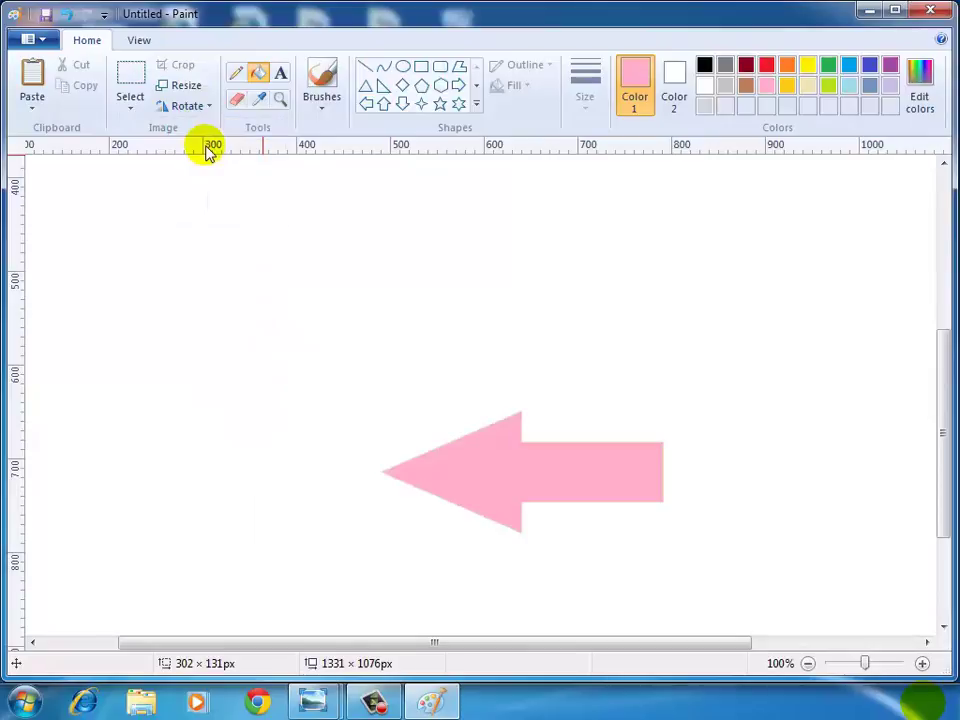
left_click(198, 110)
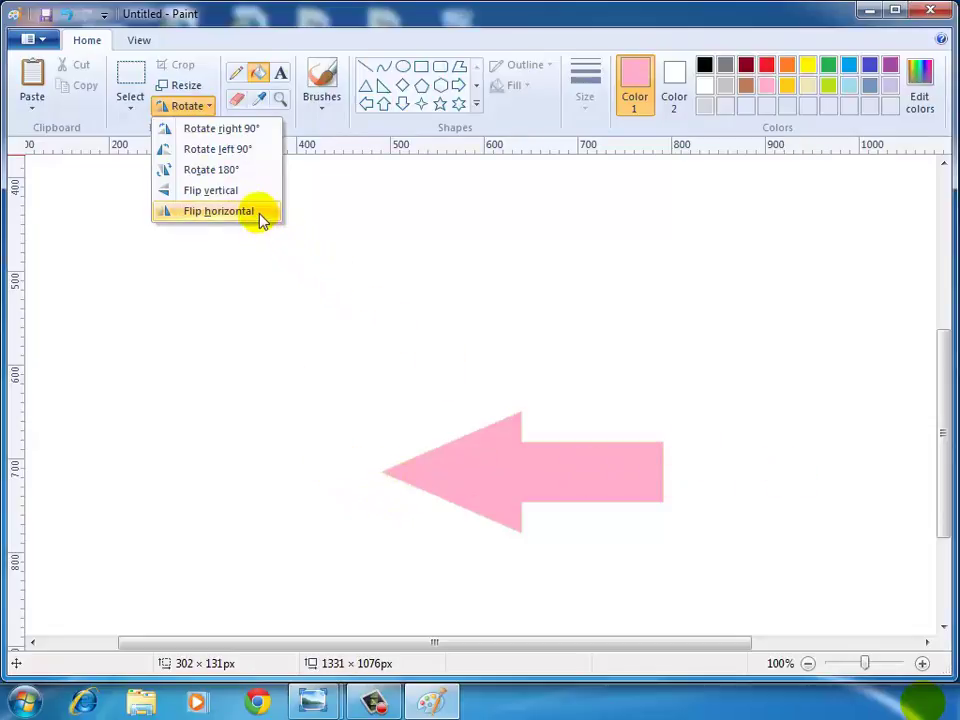
left_click(219, 211)
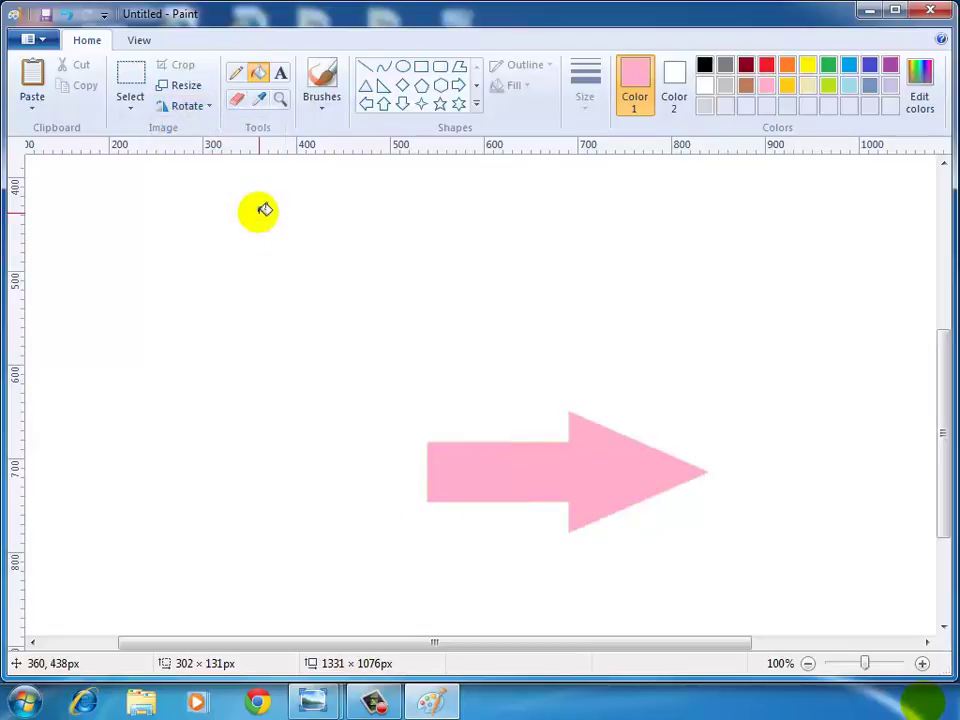
Step: Flip the picture with the pink arrow vertically
left_click(198, 106)
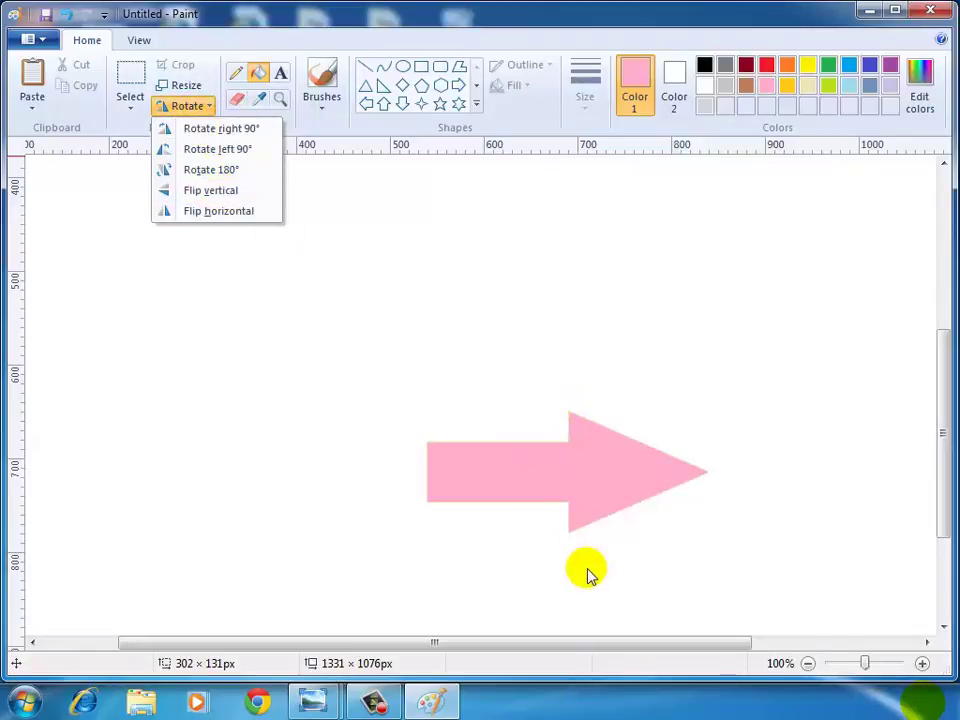
left_click(237, 190)
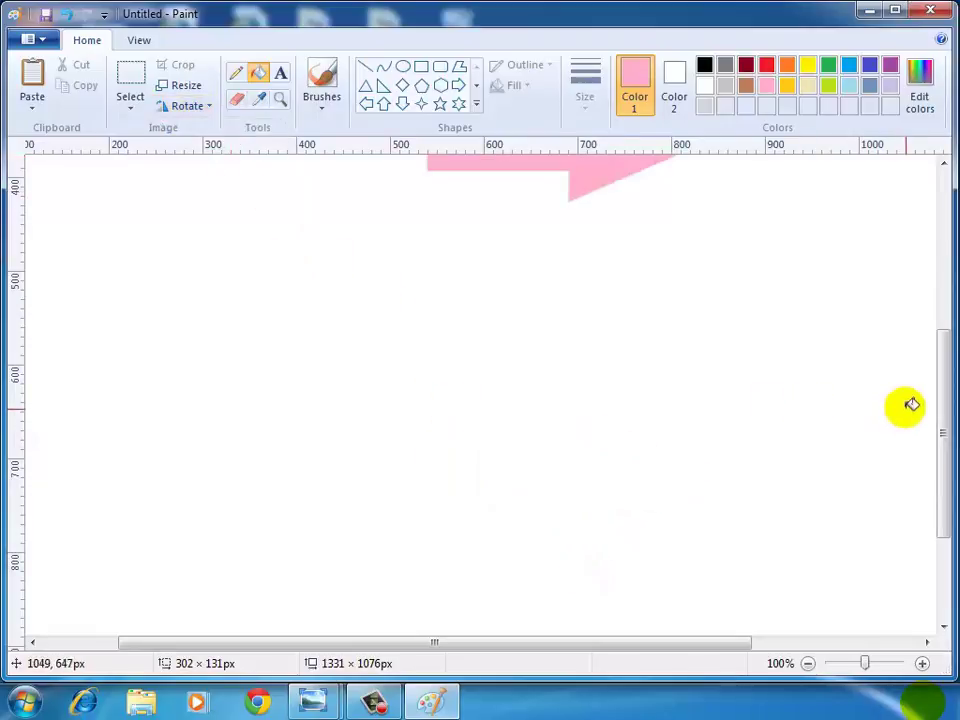
scroll(946, 398, "up", 5)
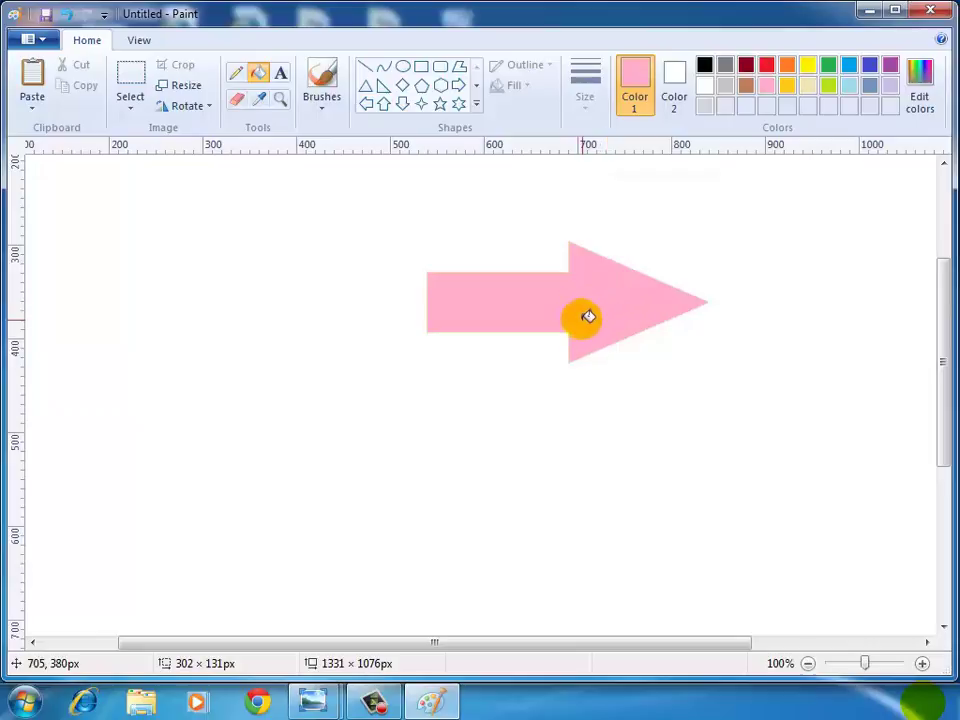
Step: Delete the whole canvas contents and try to start a light pink polygon with a first side spanning about 120 × 123 px
key("ctrl+a")
key("Delete")
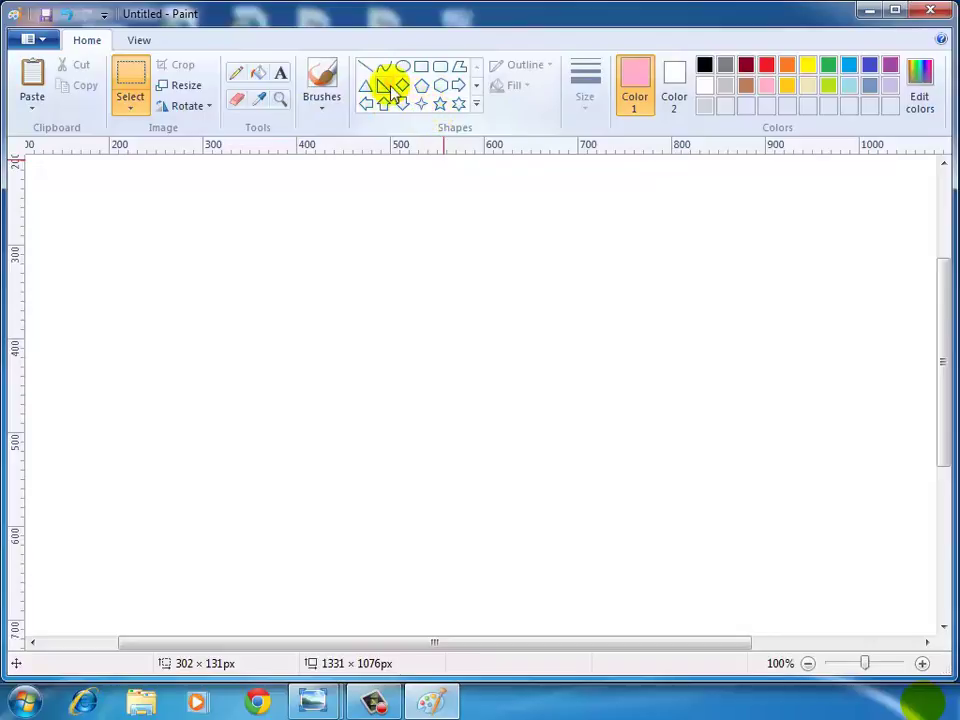
left_click(459, 66)
left_click_drag(377, 360, 490, 474)
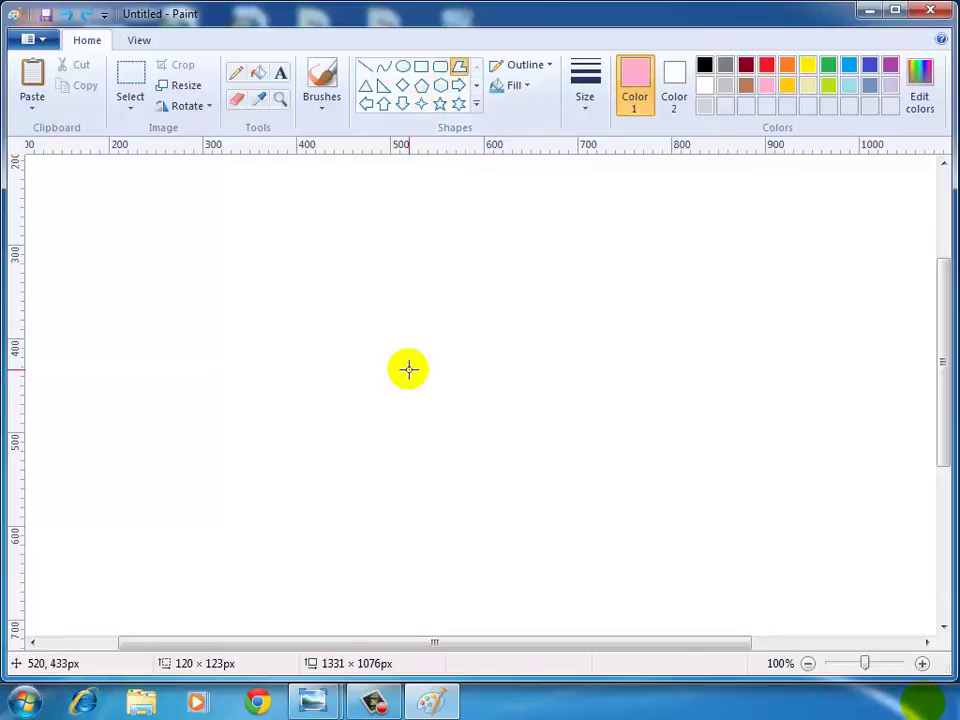
Step: Set Color 1 to black and draw a closed five-sided polygon of about 207 × 145 px with one inward corner
left_click(704, 64)
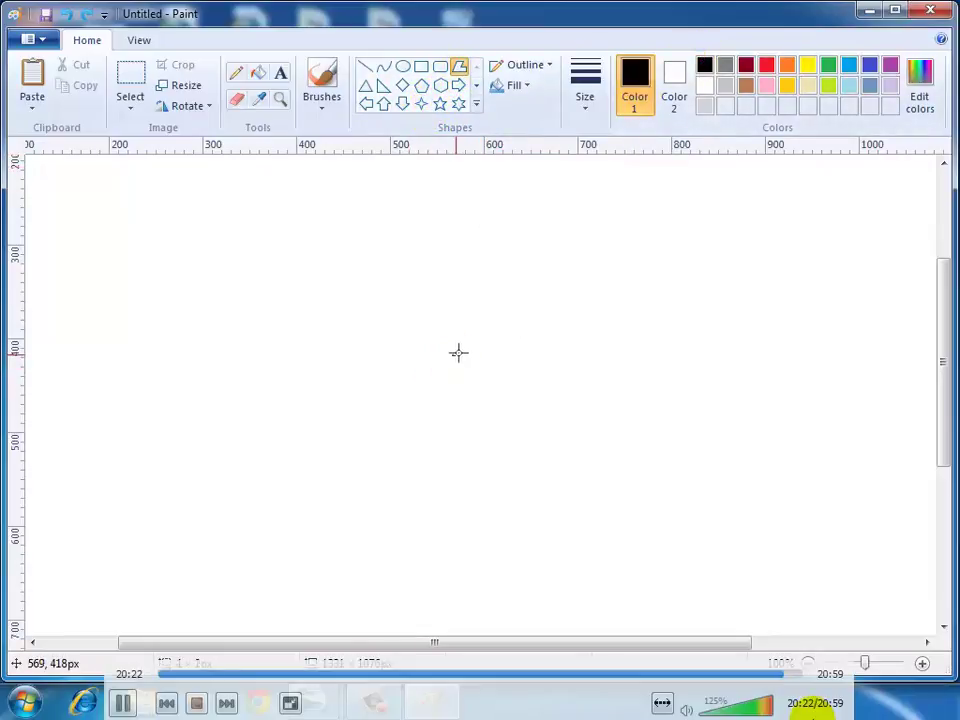
left_click_drag(453, 355, 533, 284)
left_click(645, 323)
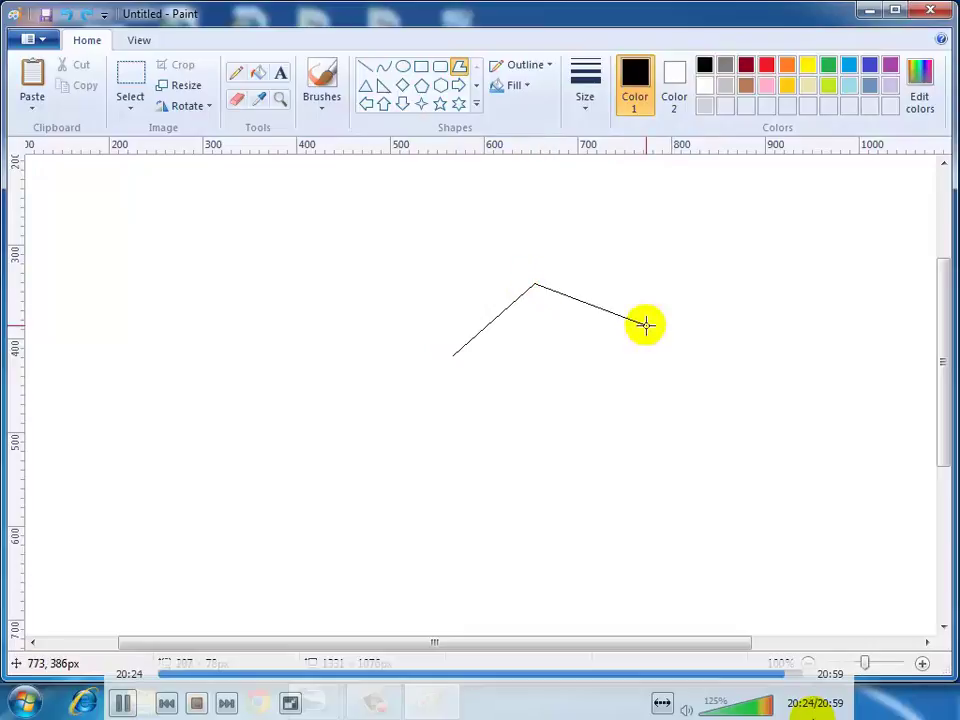
left_click(549, 332)
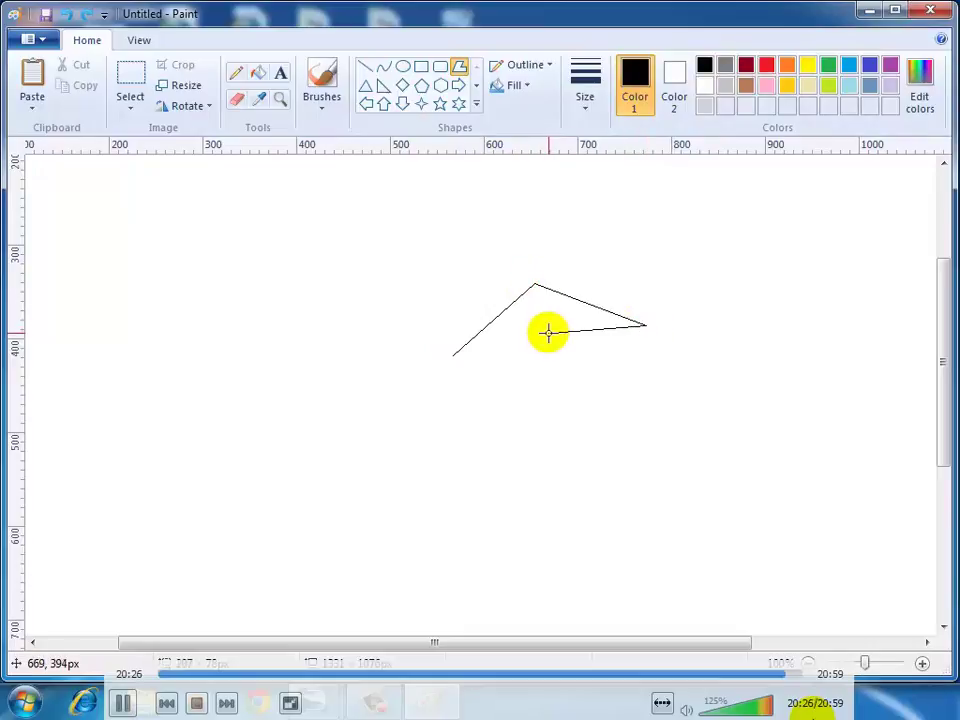
left_click(485, 417)
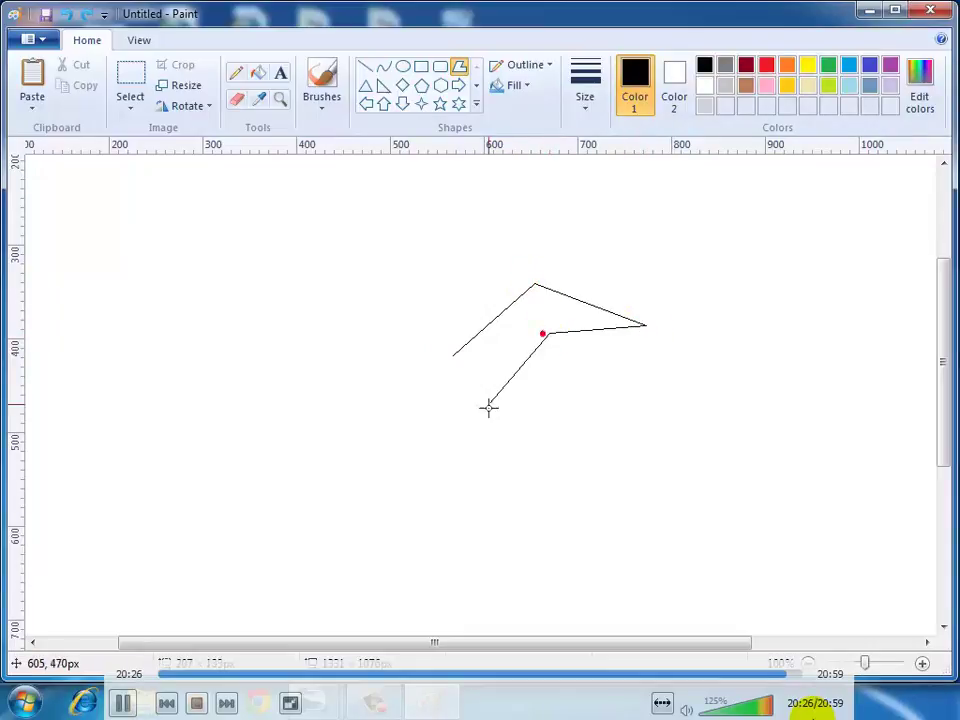
left_click(453, 352)
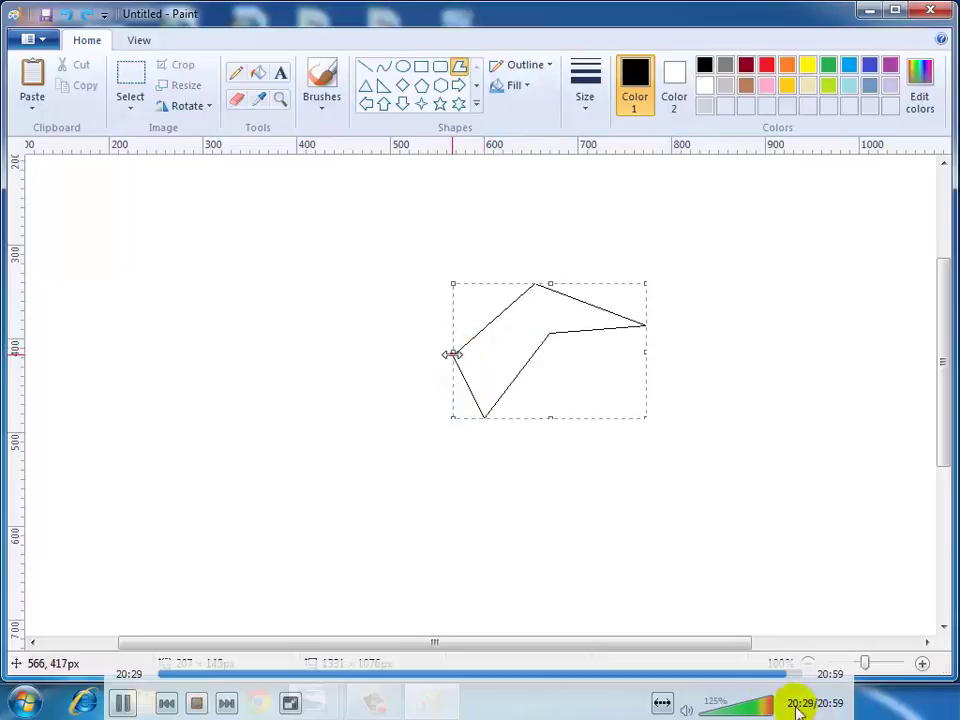
left_click(403, 410)
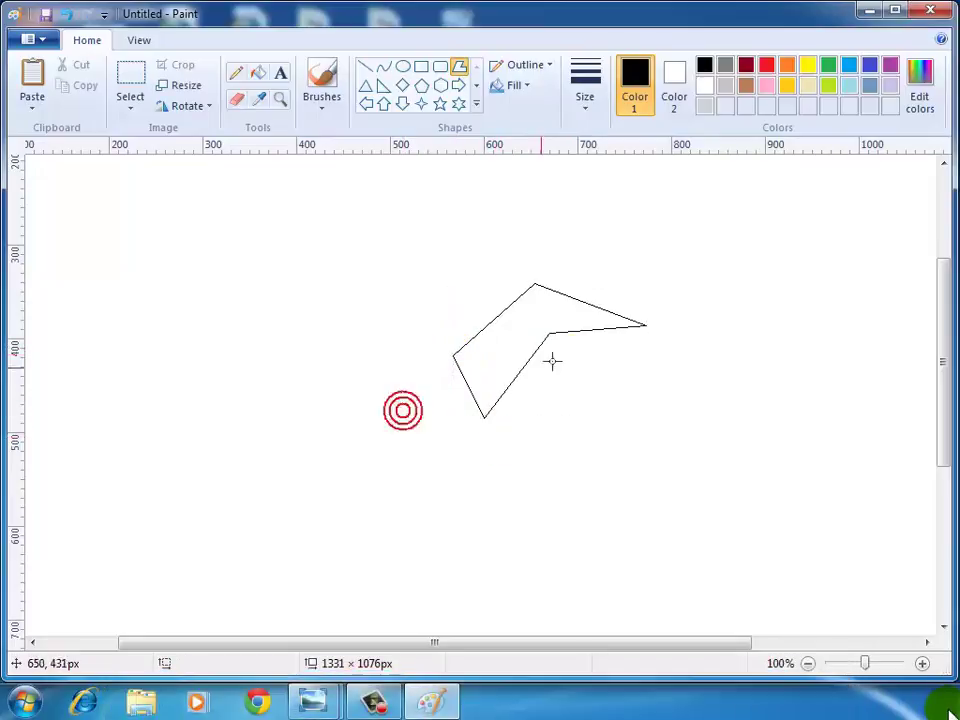
Step: Flip the picture with the polygon vertically and horizontally
left_click(210, 108)
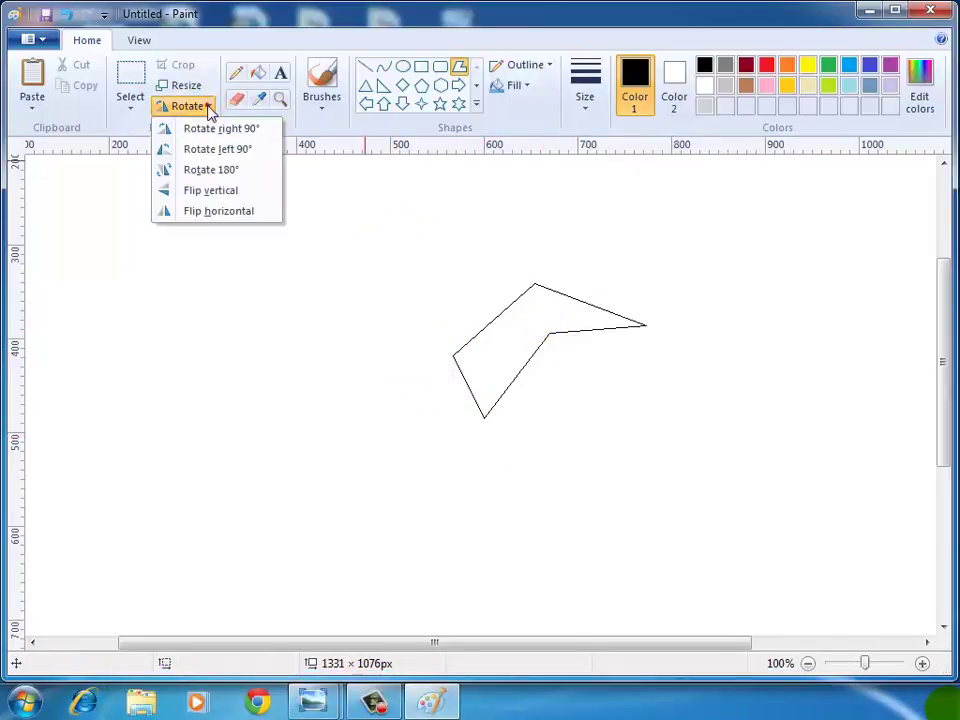
left_click(220, 190)
left_click_drag(937, 330, 930, 410)
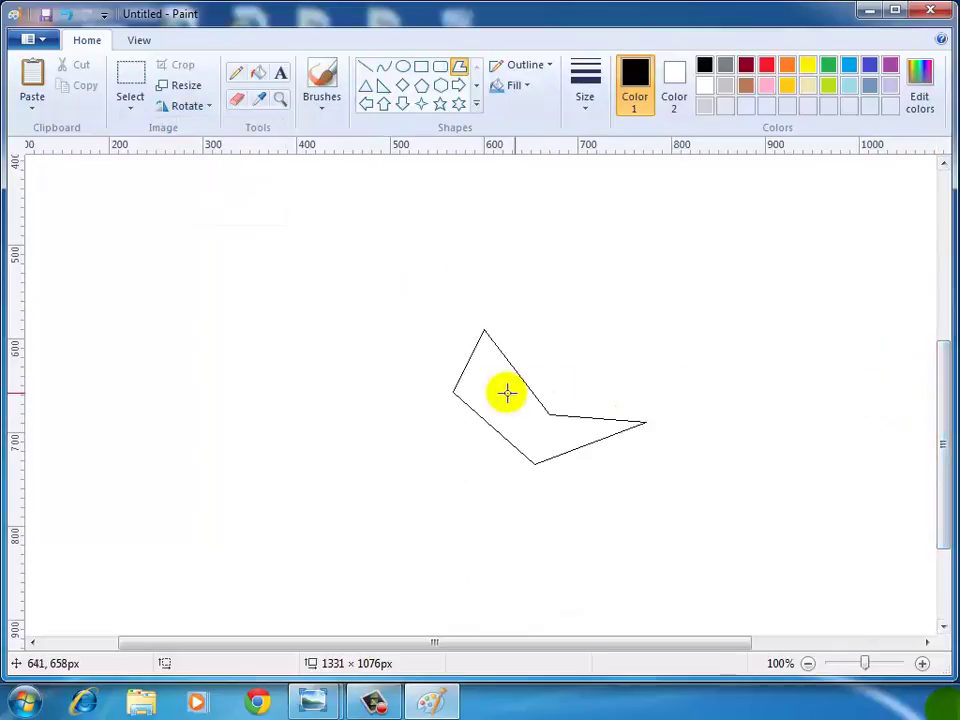
left_click(206, 106)
left_click(220, 211)
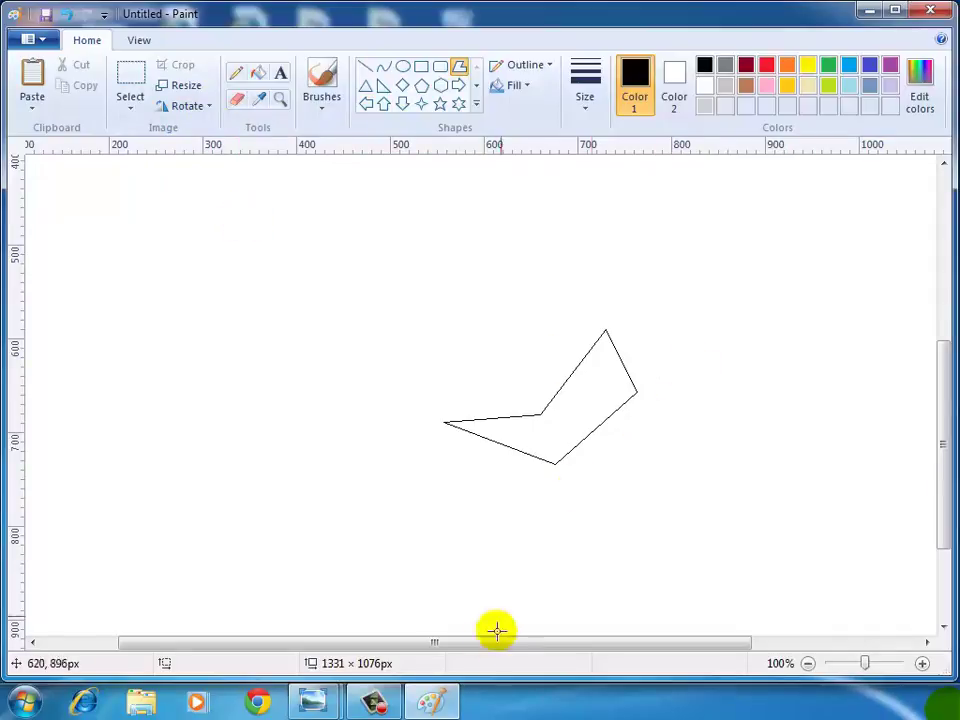
left_click(373, 700)
left_click(717, 573)
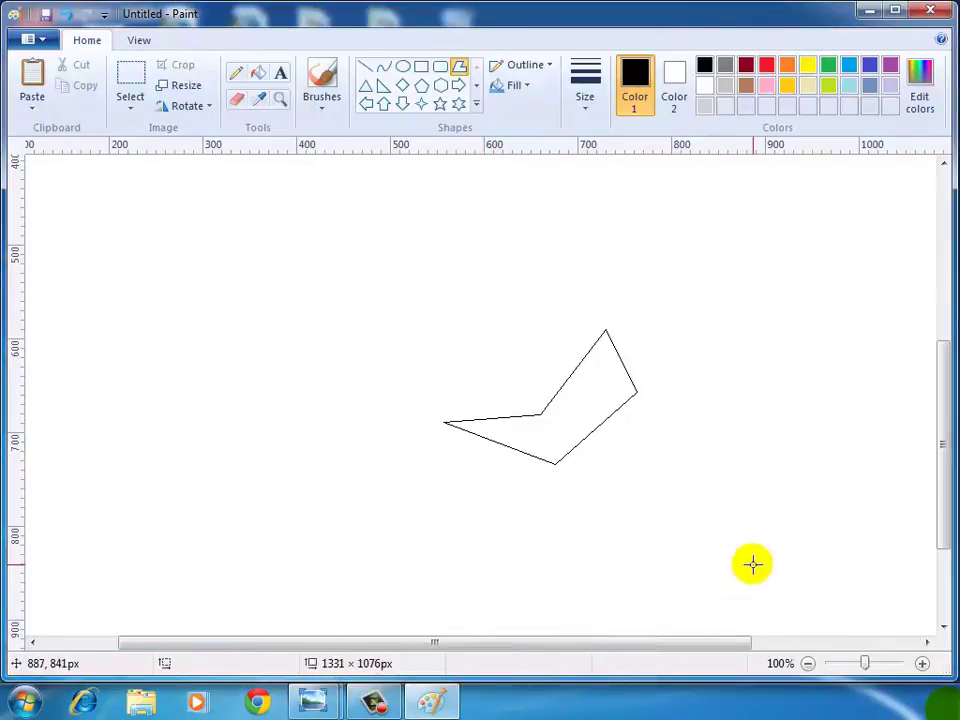